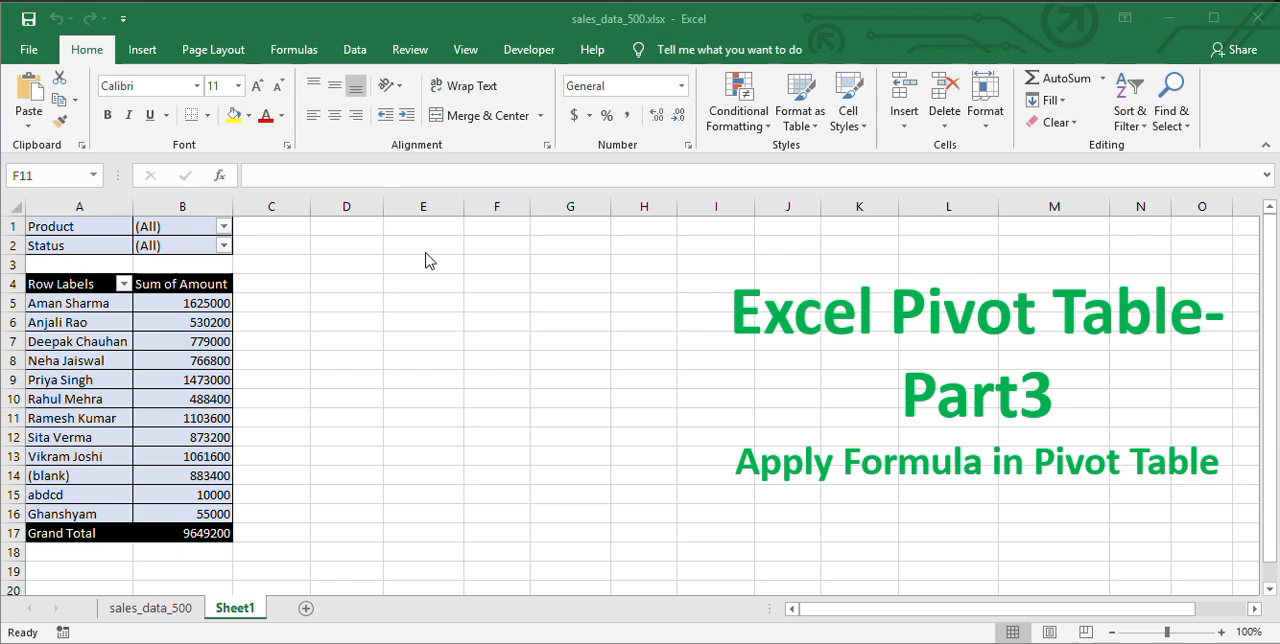
left_click(181, 320)
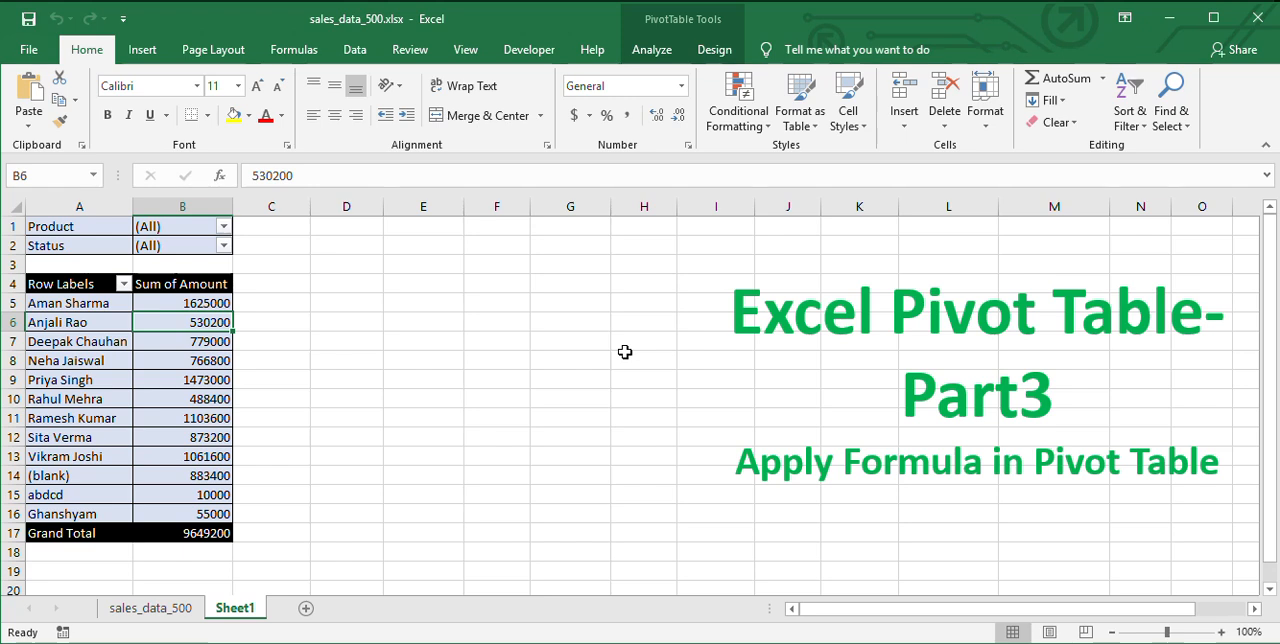
left_click(197, 395)
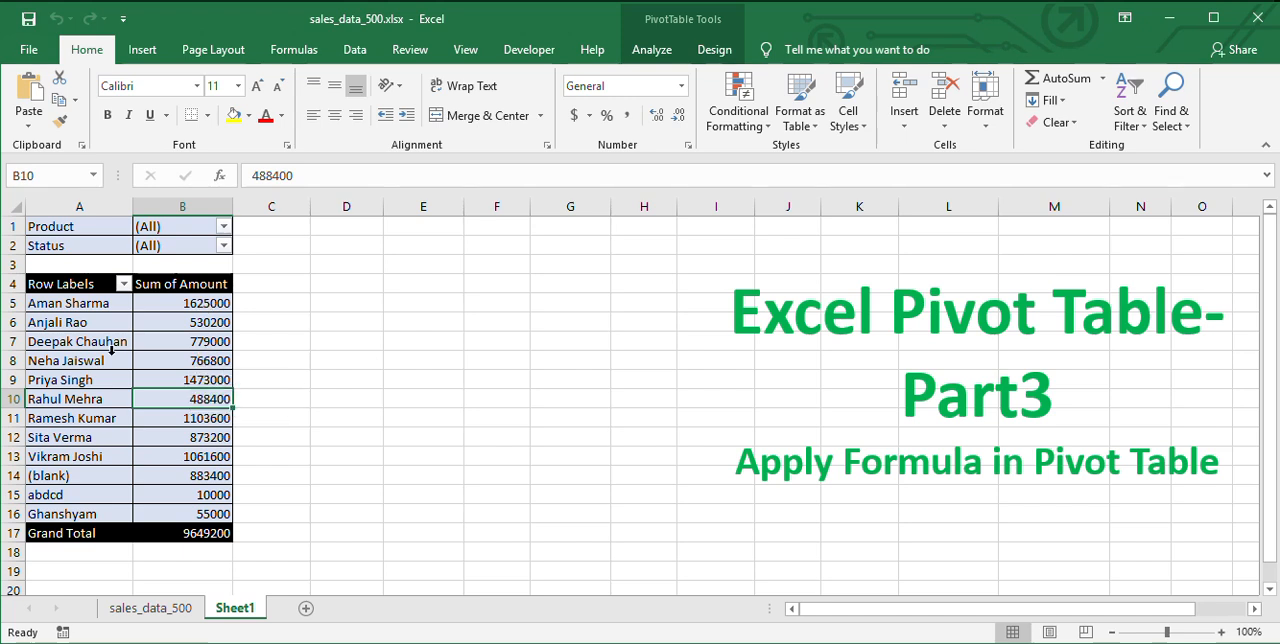
left_click(326, 343)
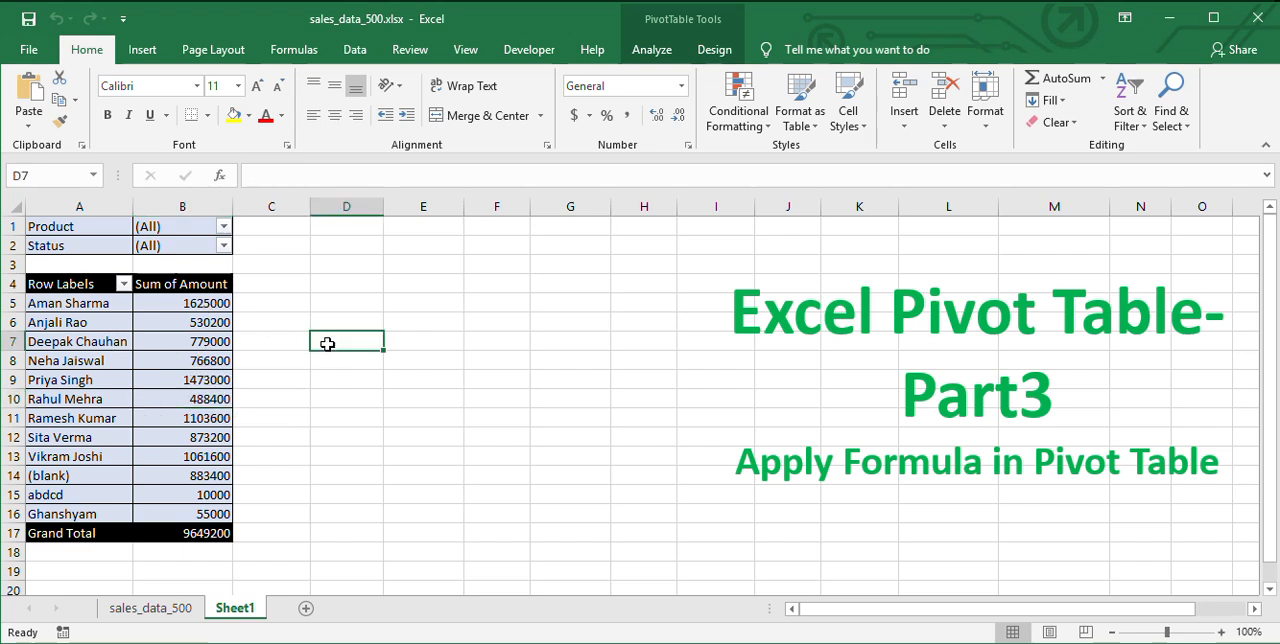
Start a new calculated field for the pivot table and name it Rate.
left_click(160, 365)
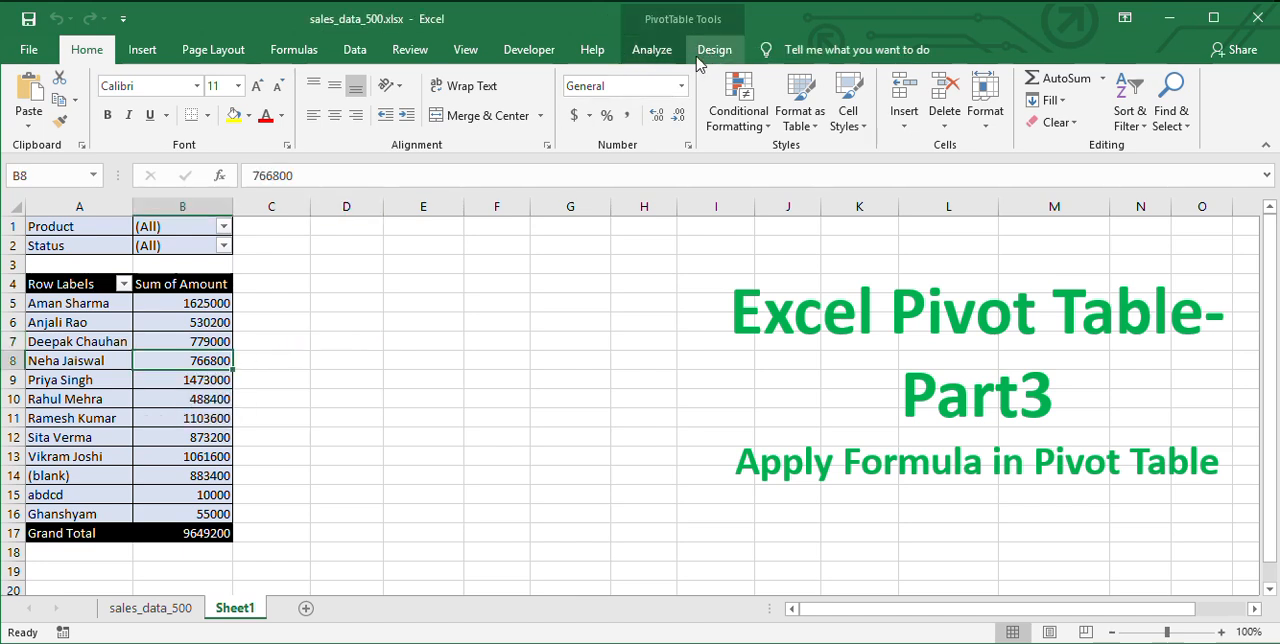
left_click(657, 57)
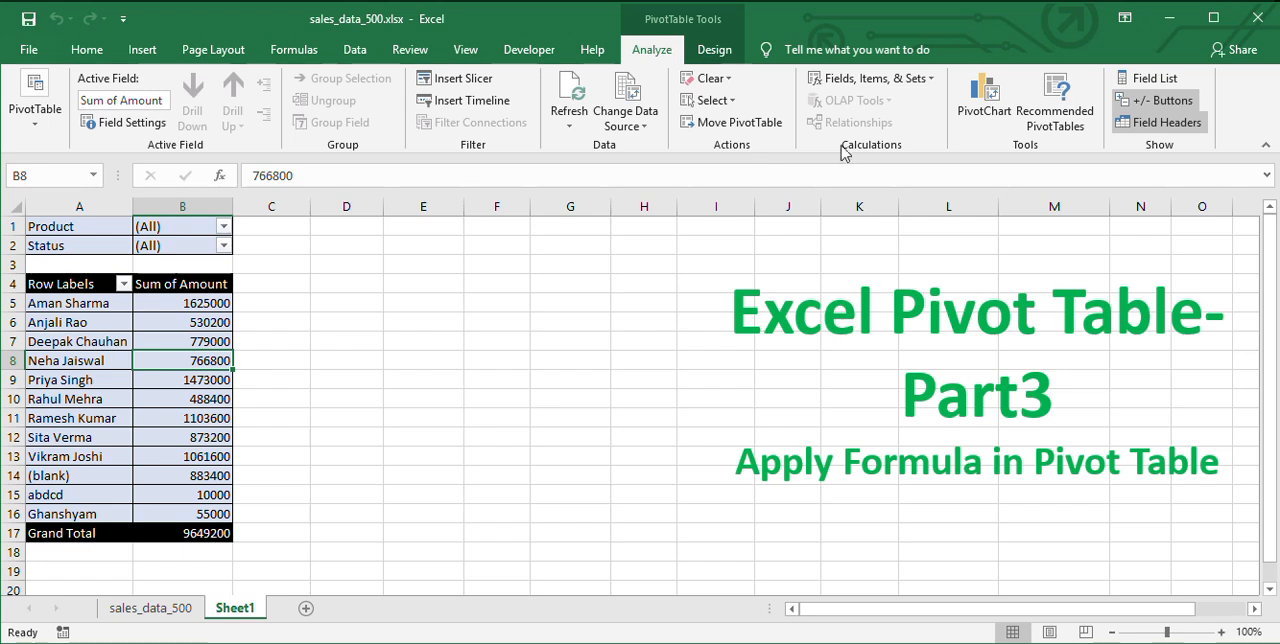
left_click(905, 88)
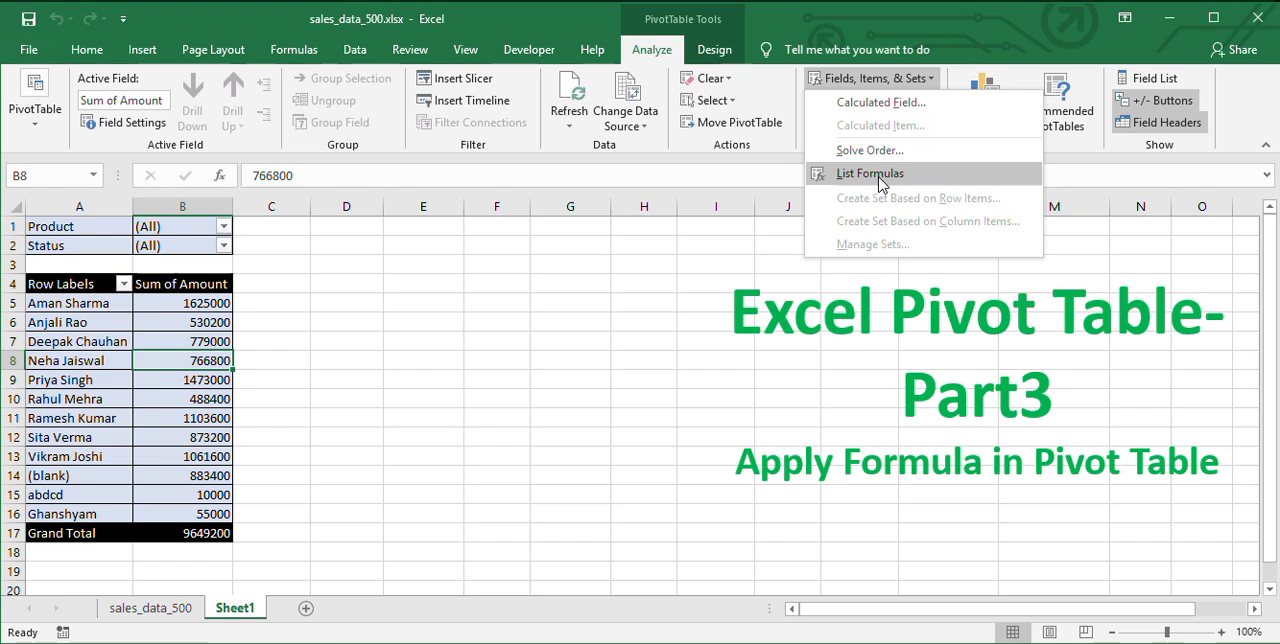
left_click(921, 106)
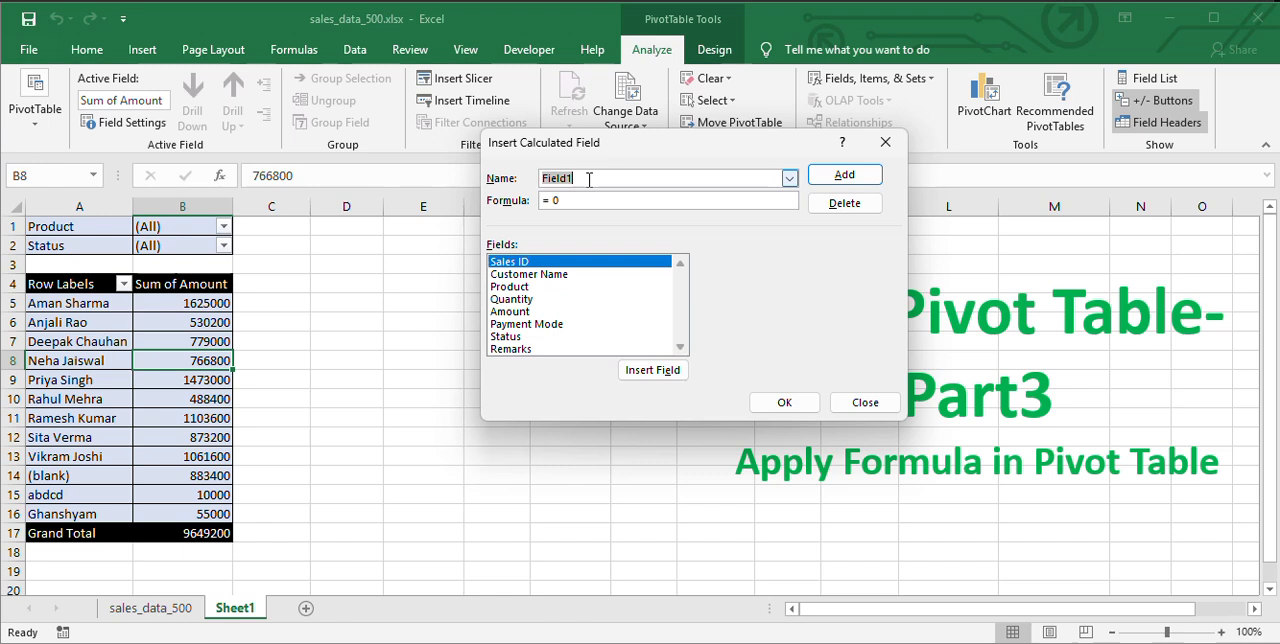
type("Rage")
key("BackSpace")
key("BackSpace")
type("te")
key("BackSpace")
Define the Rate field's formula as Amount/Quantity and add the field to the pivot table.
double_click(523, 316)
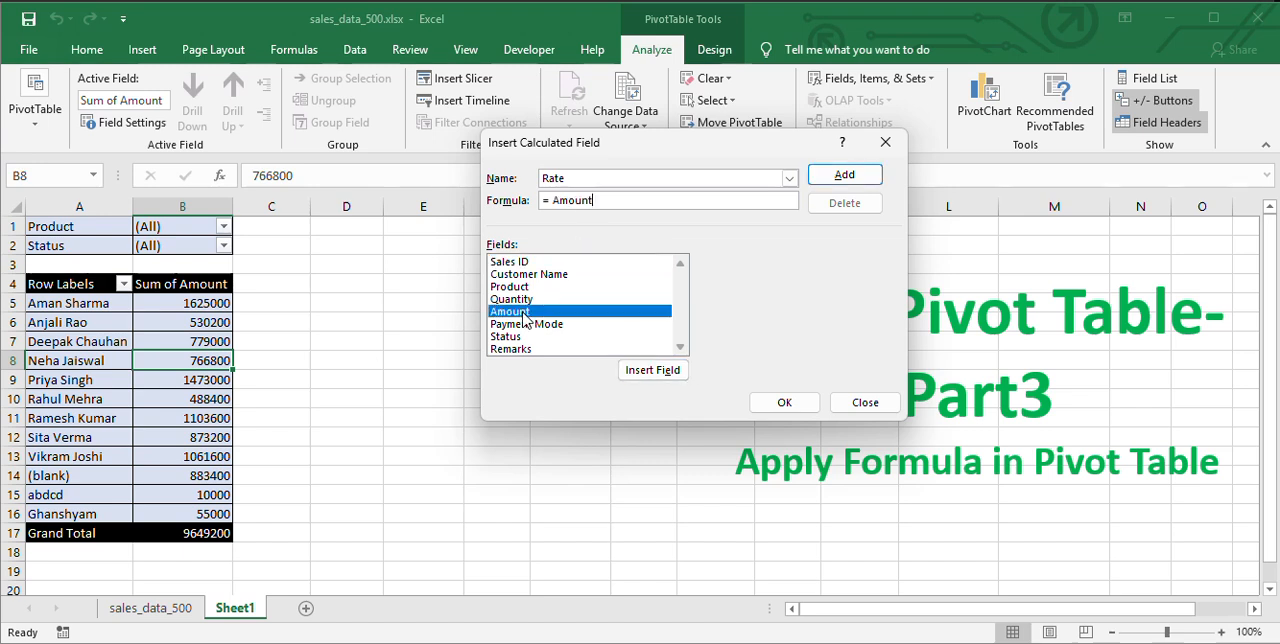
type("/")
double_click(515, 299)
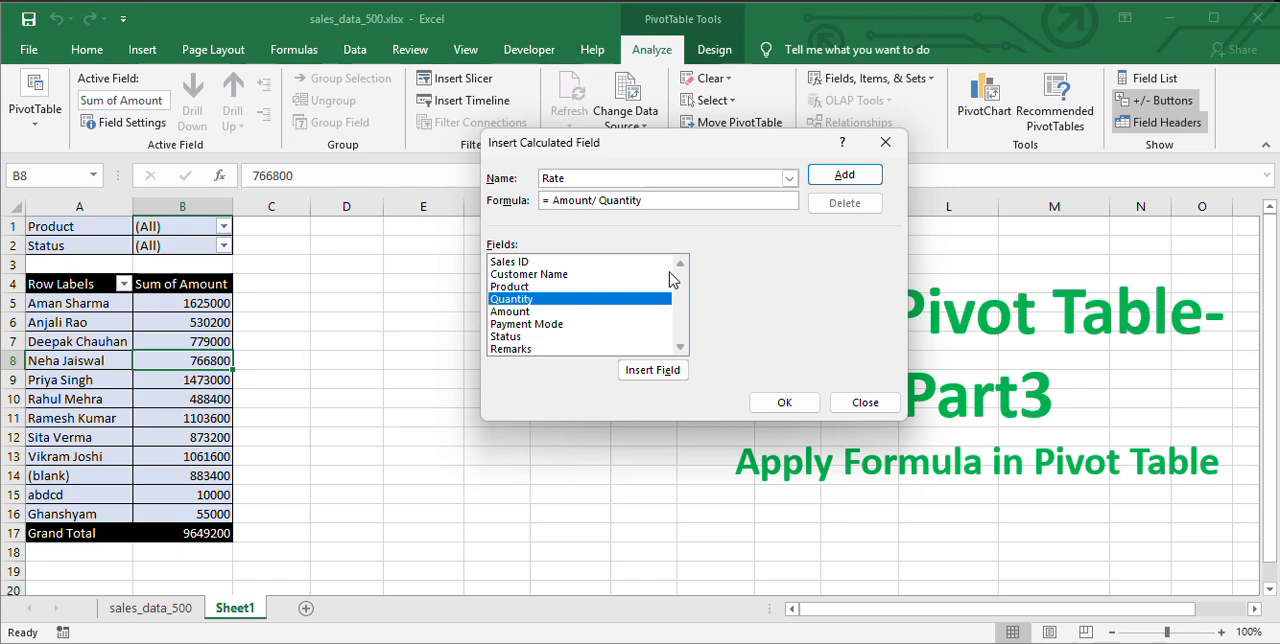
left_click(840, 180)
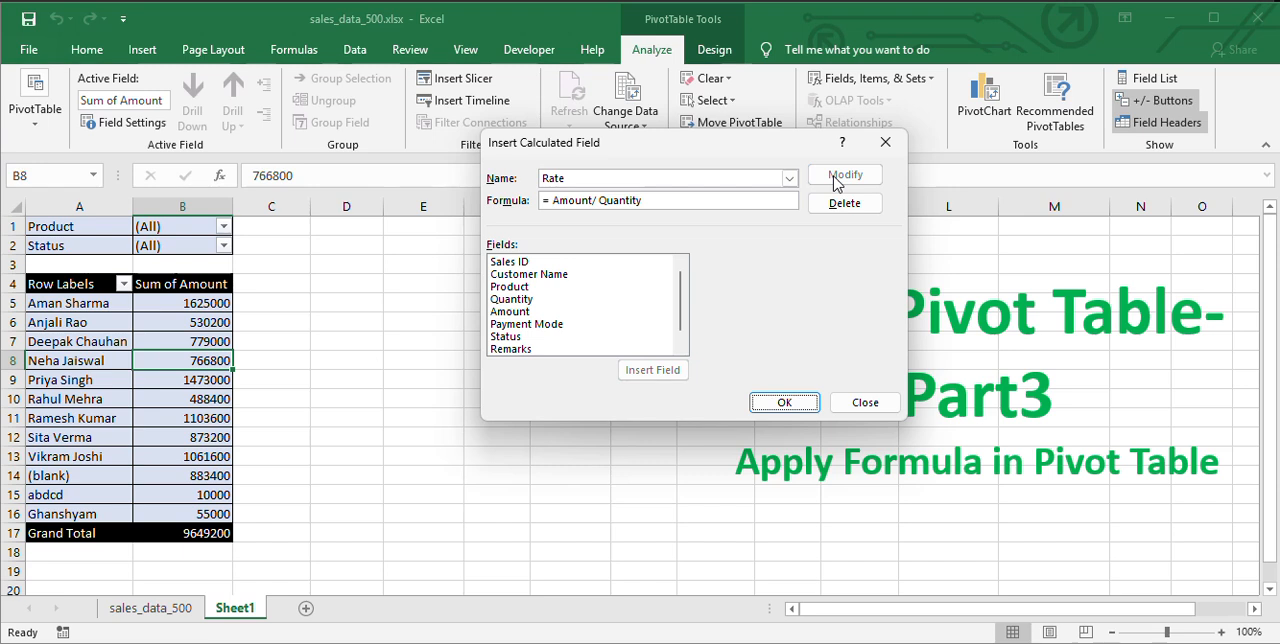
left_click(790, 180)
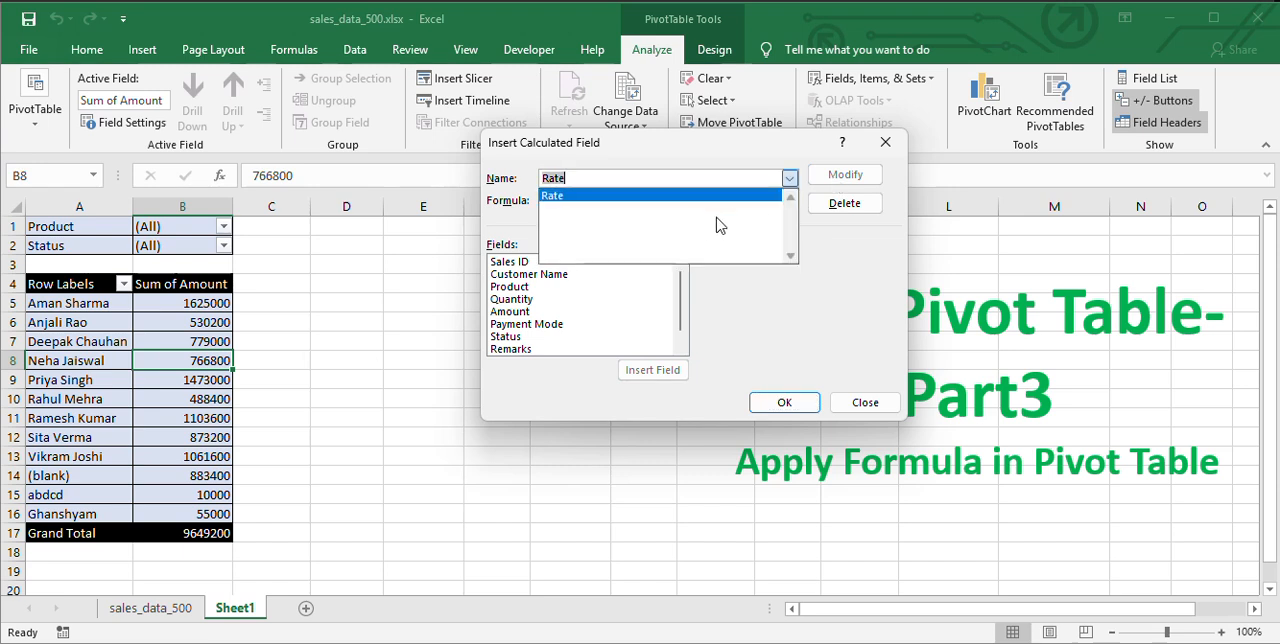
left_click(800, 160)
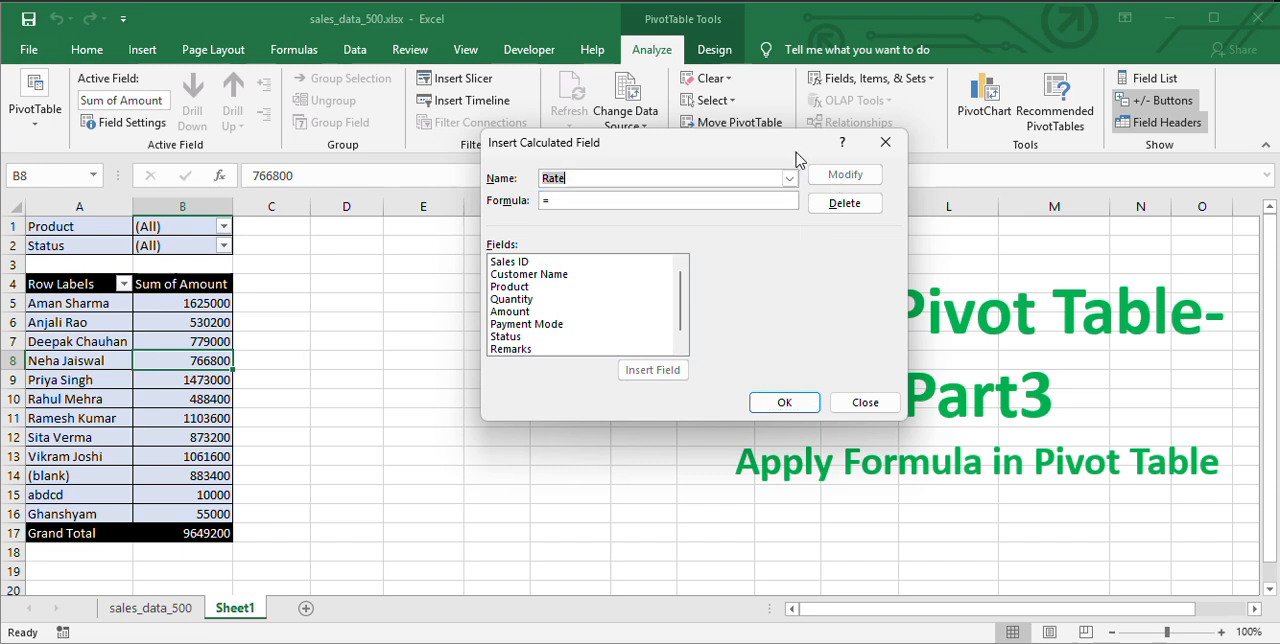
left_click(778, 403)
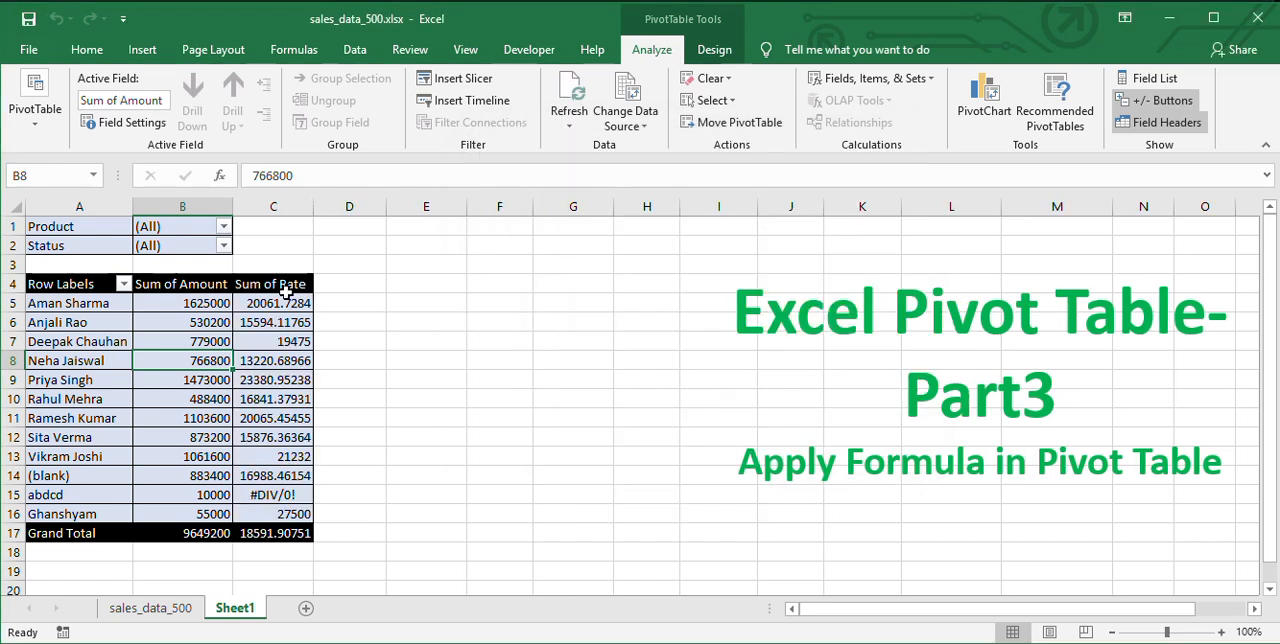
left_click(284, 284)
left_click_drag(284, 284, 296, 531)
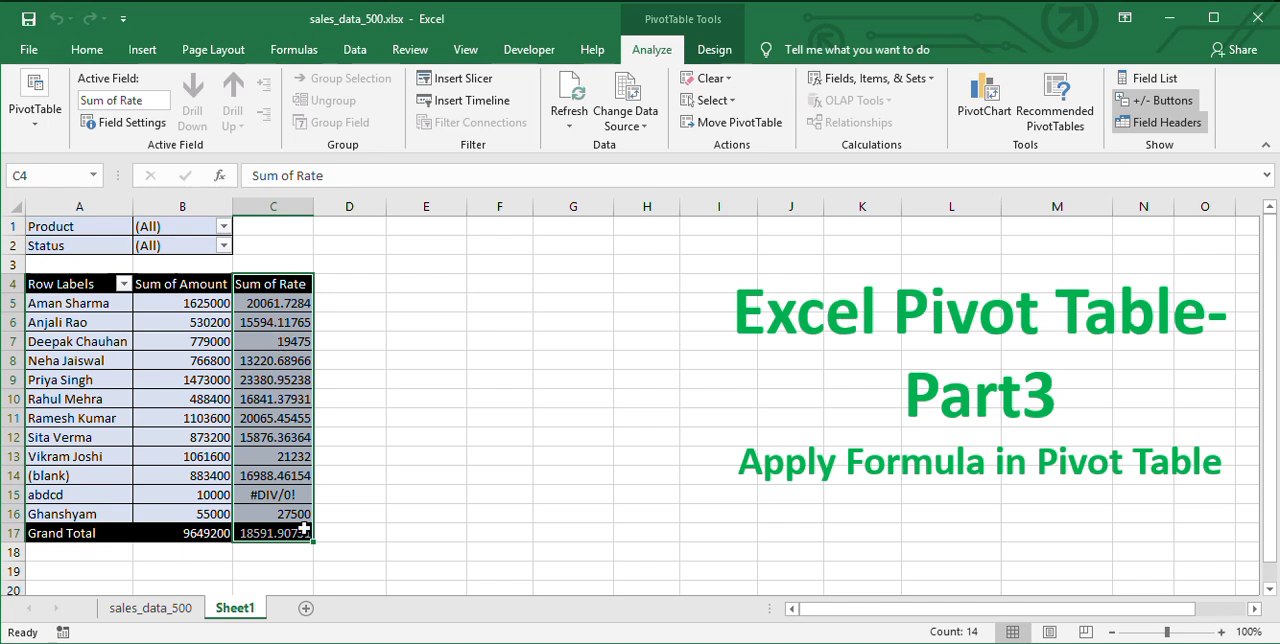
left_click(286, 380)
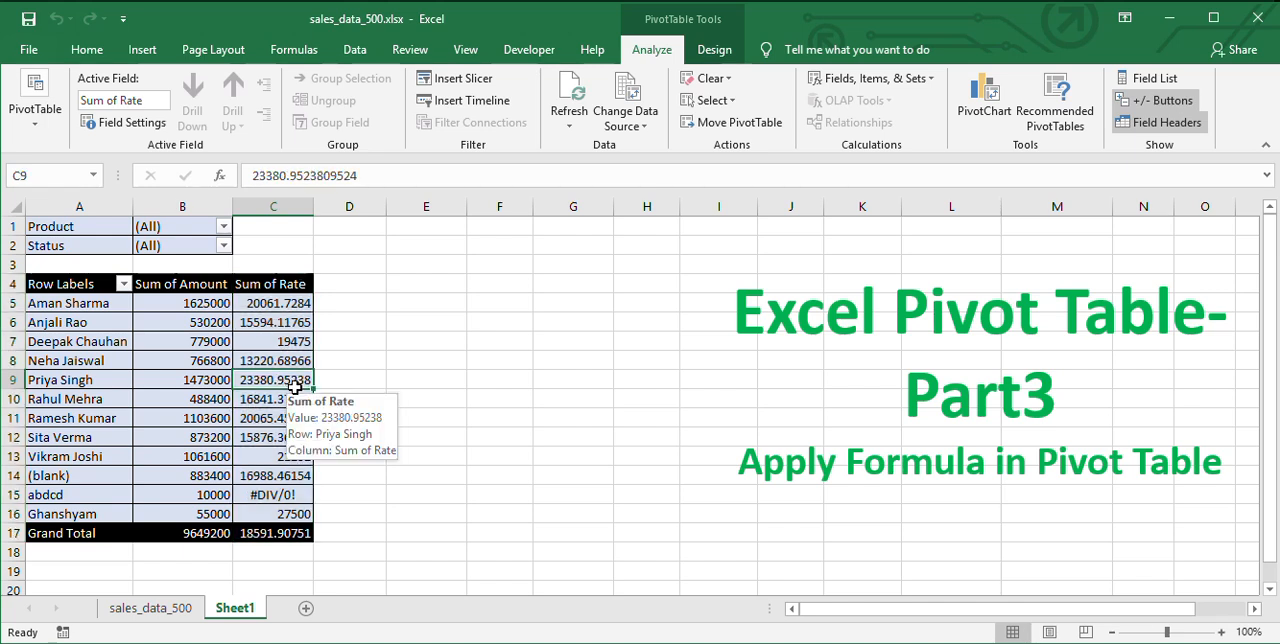
left_click(296, 363)
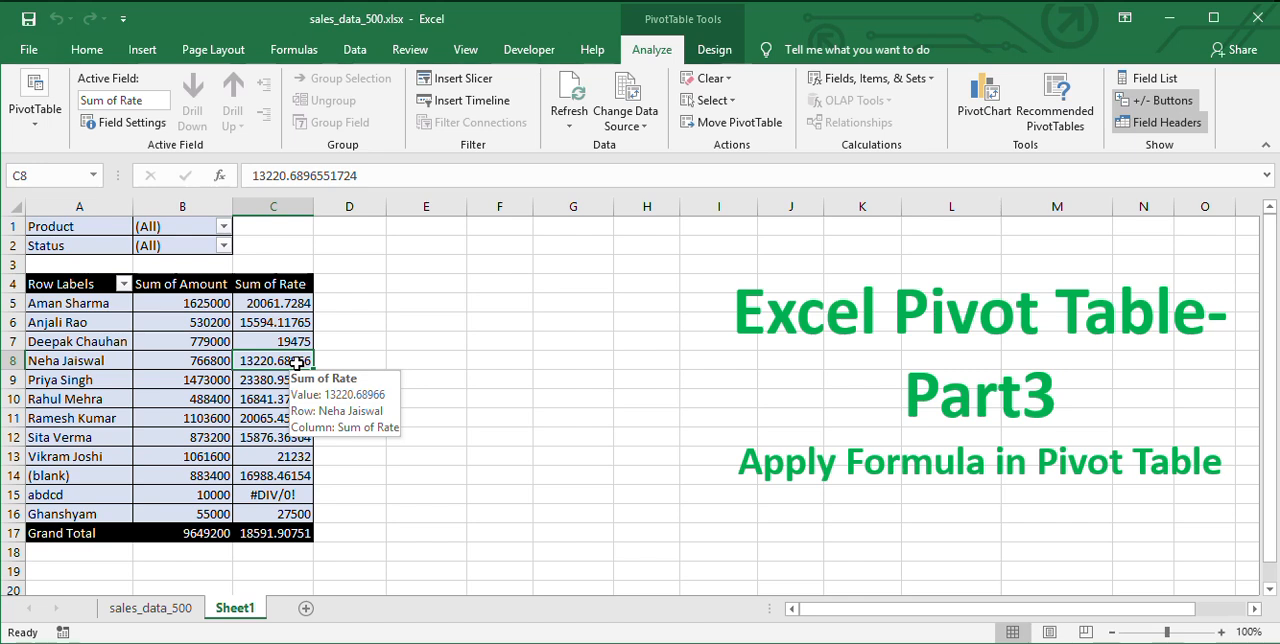
left_click(296, 322)
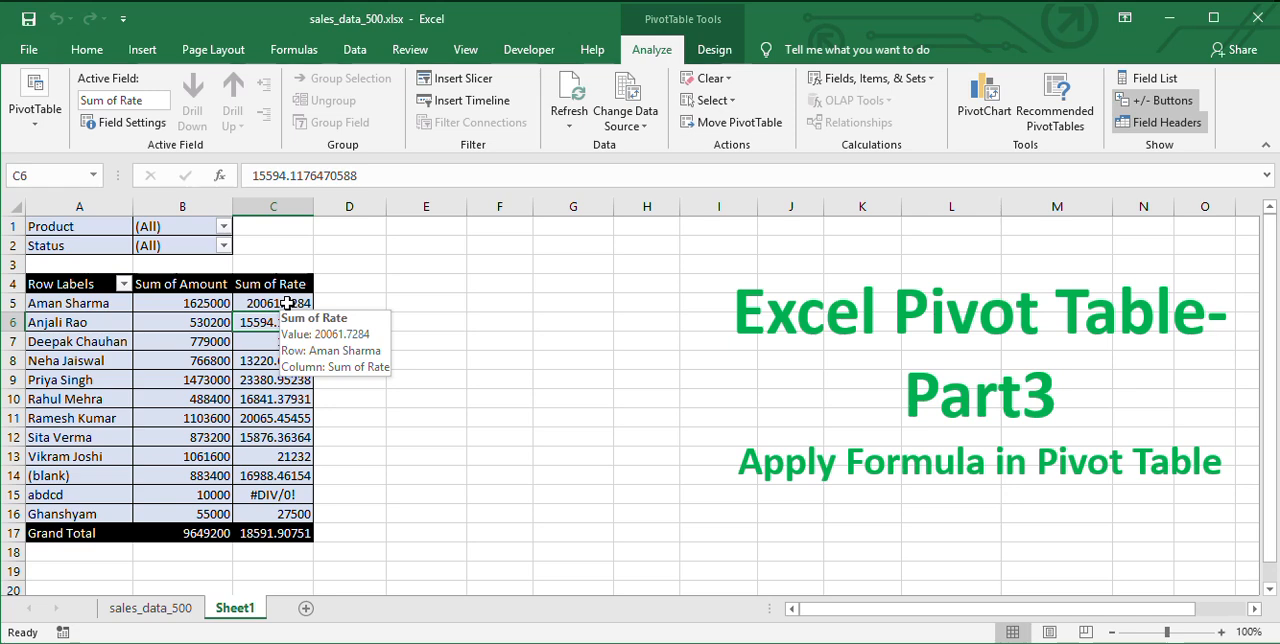
Format only the first Sum of Rate value, cell C5, as a Number with 2 decimal places.
right_click(290, 308)
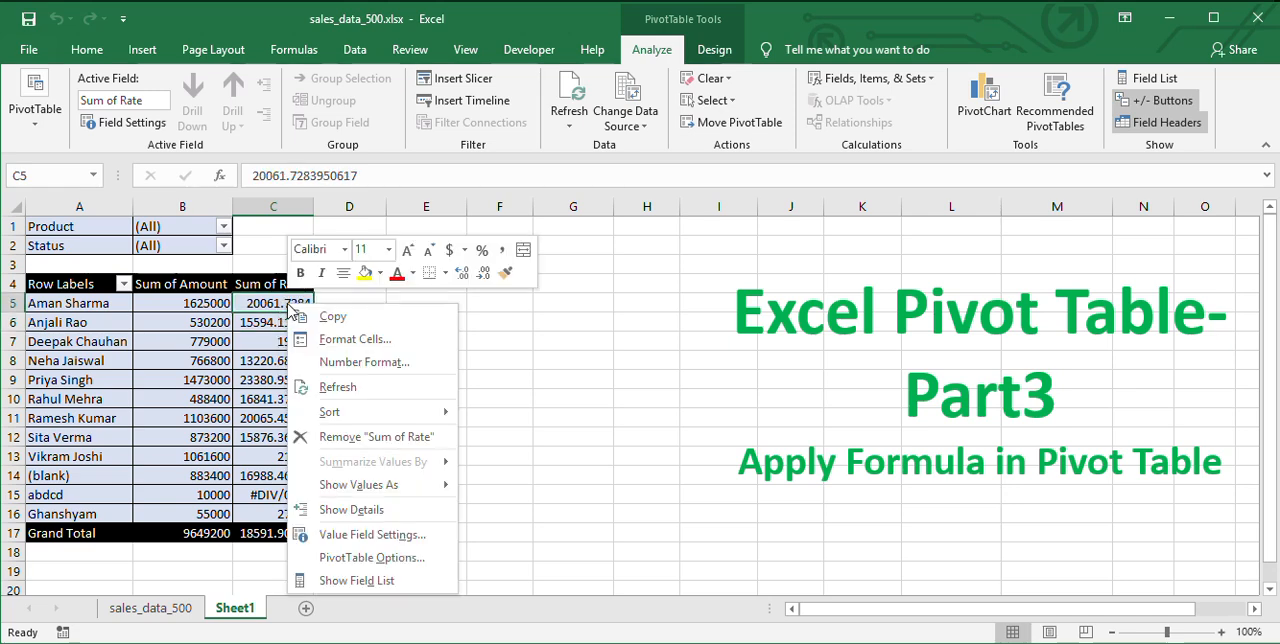
left_click(336, 341)
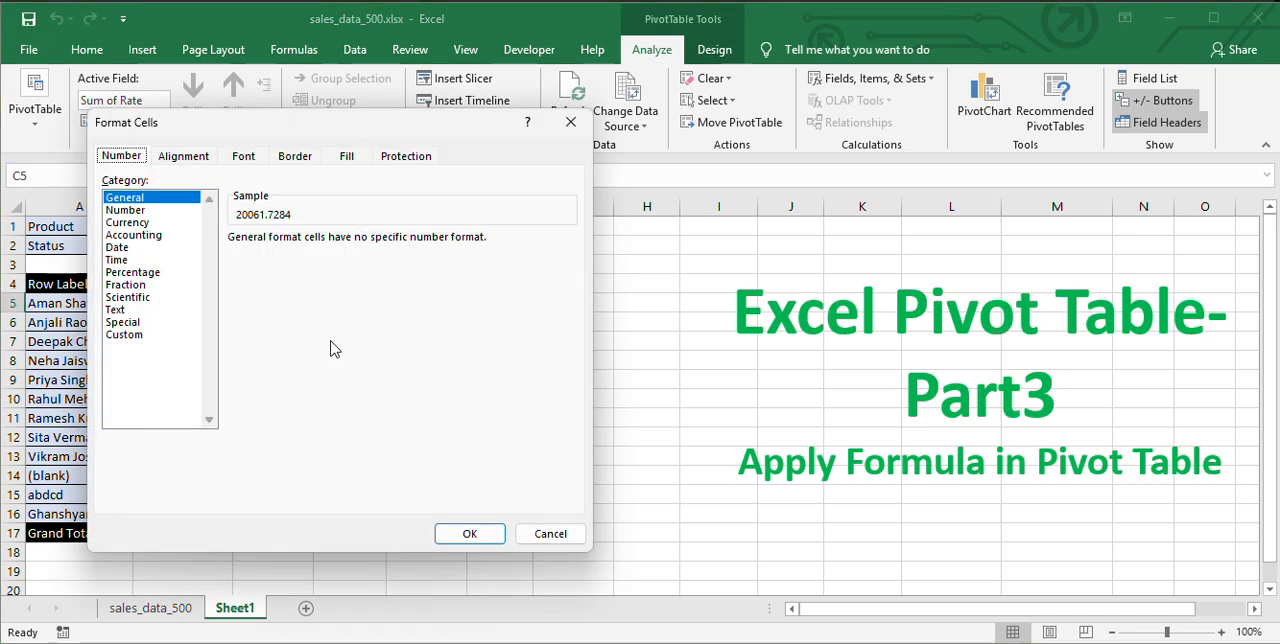
left_click(138, 212)
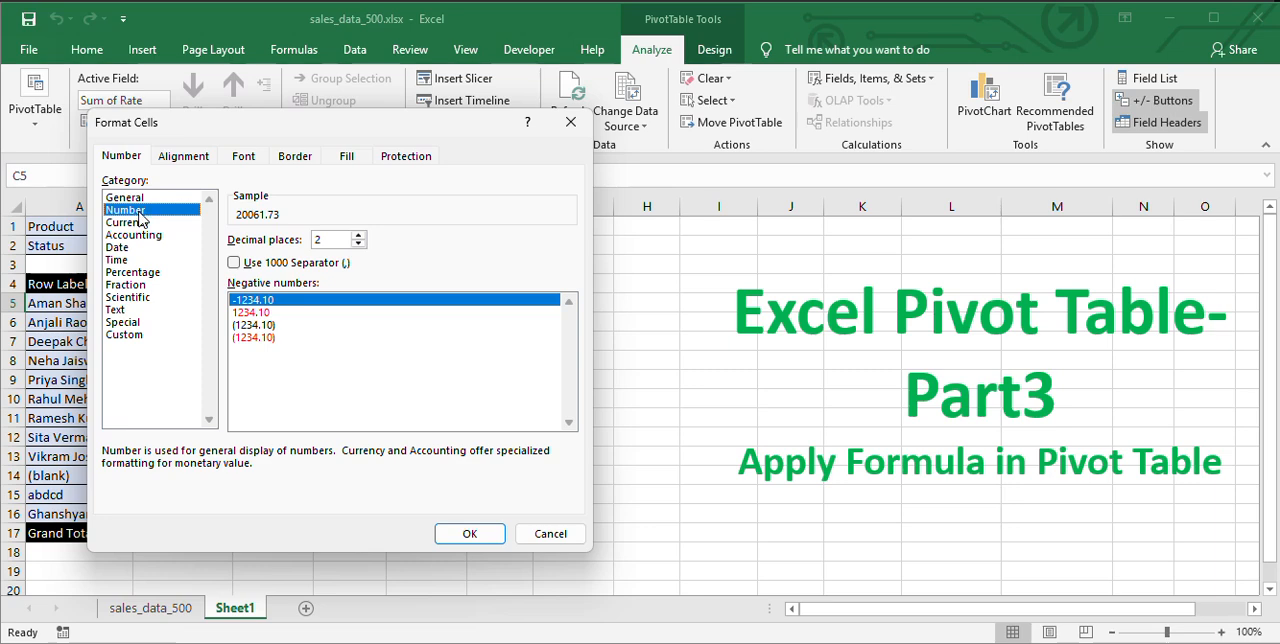
left_click(476, 537)
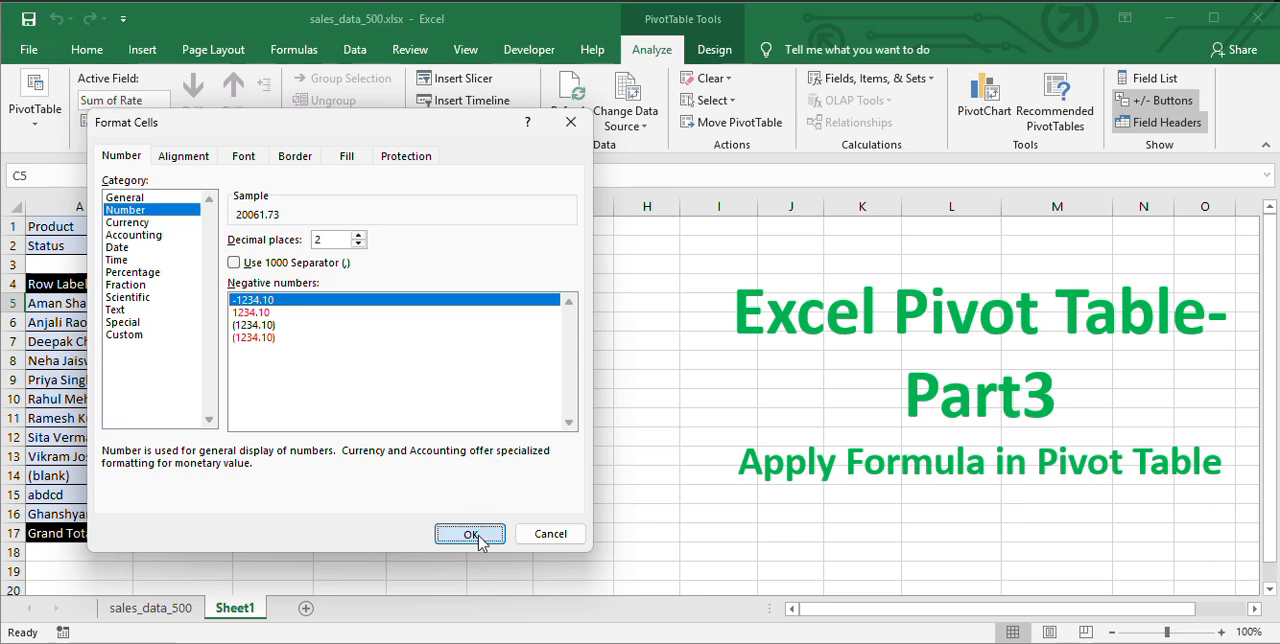
Set the number format of the whole Sum of Rate field to Number with 2 decimal places.
left_click(270, 361)
right_click(274, 362)
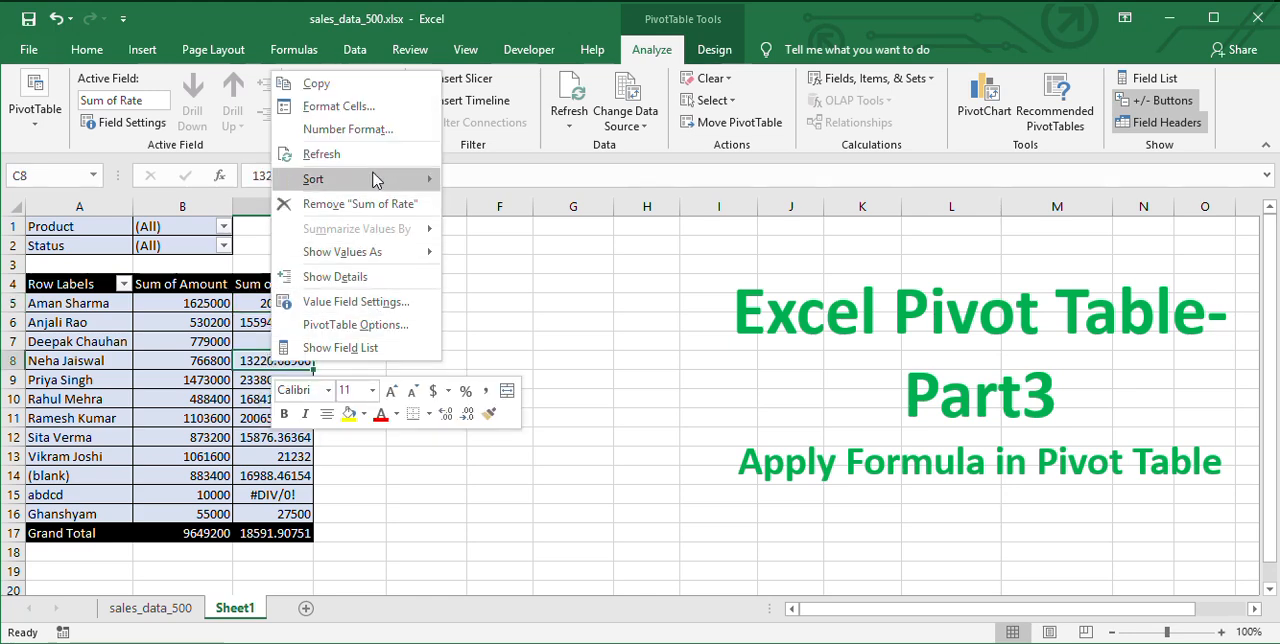
left_click(372, 130)
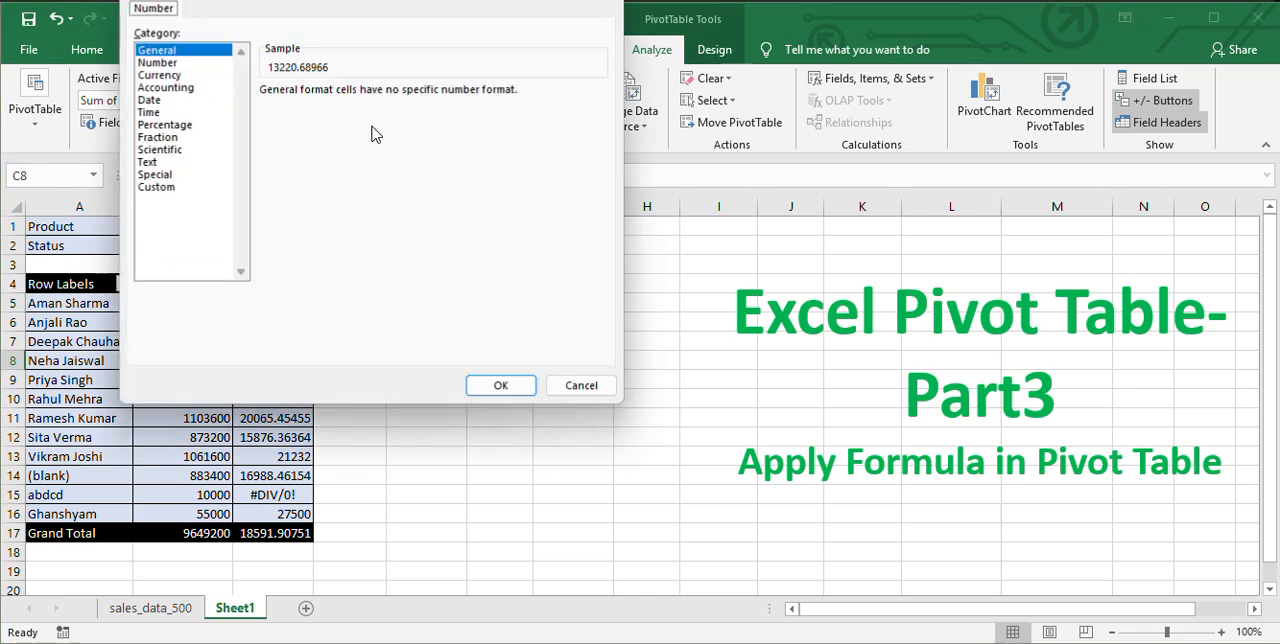
left_click(166, 63)
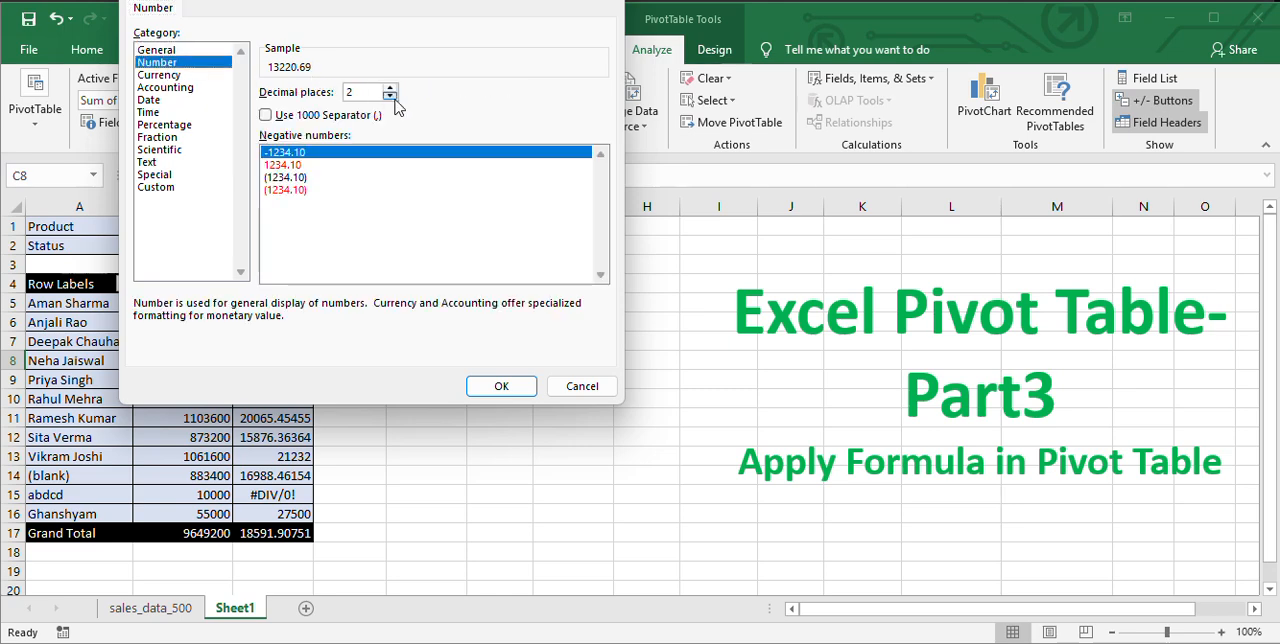
left_click(503, 385)
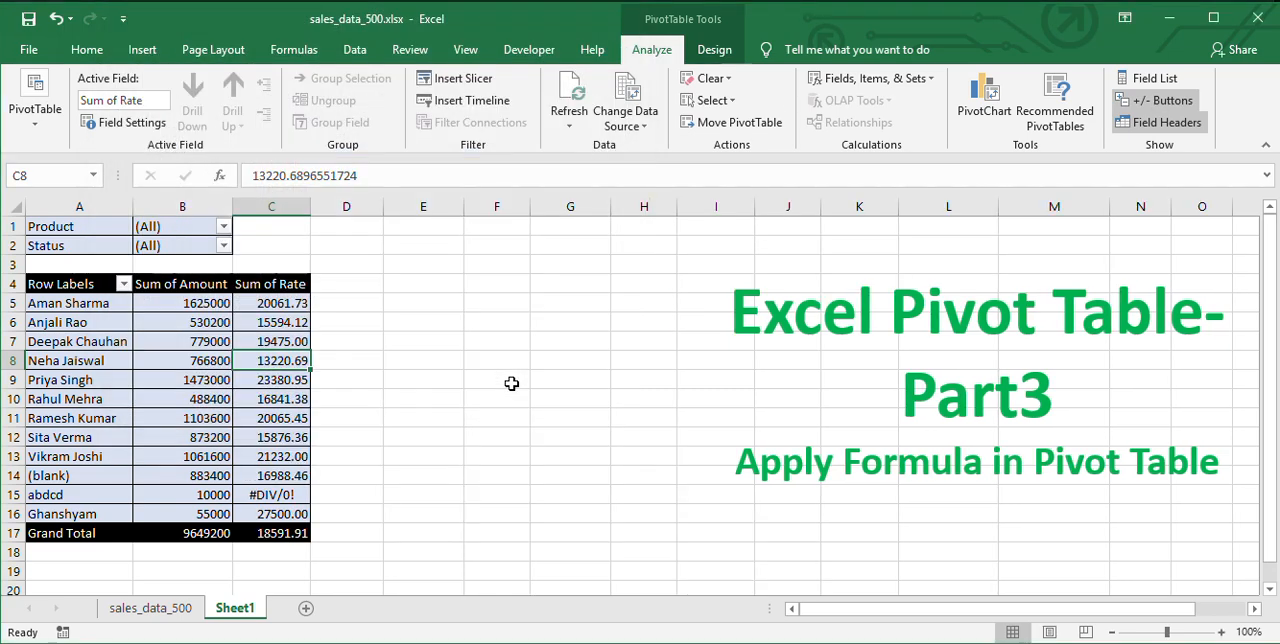
left_click(266, 304)
left_click_drag(266, 304, 273, 520)
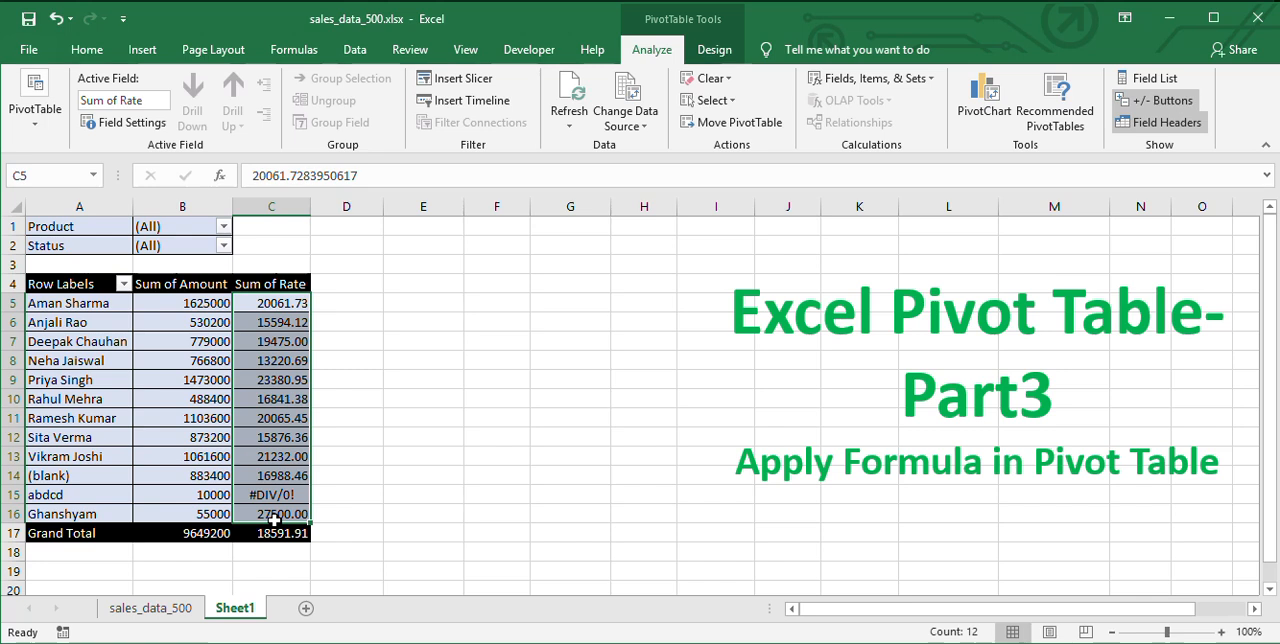
right_click(270, 347)
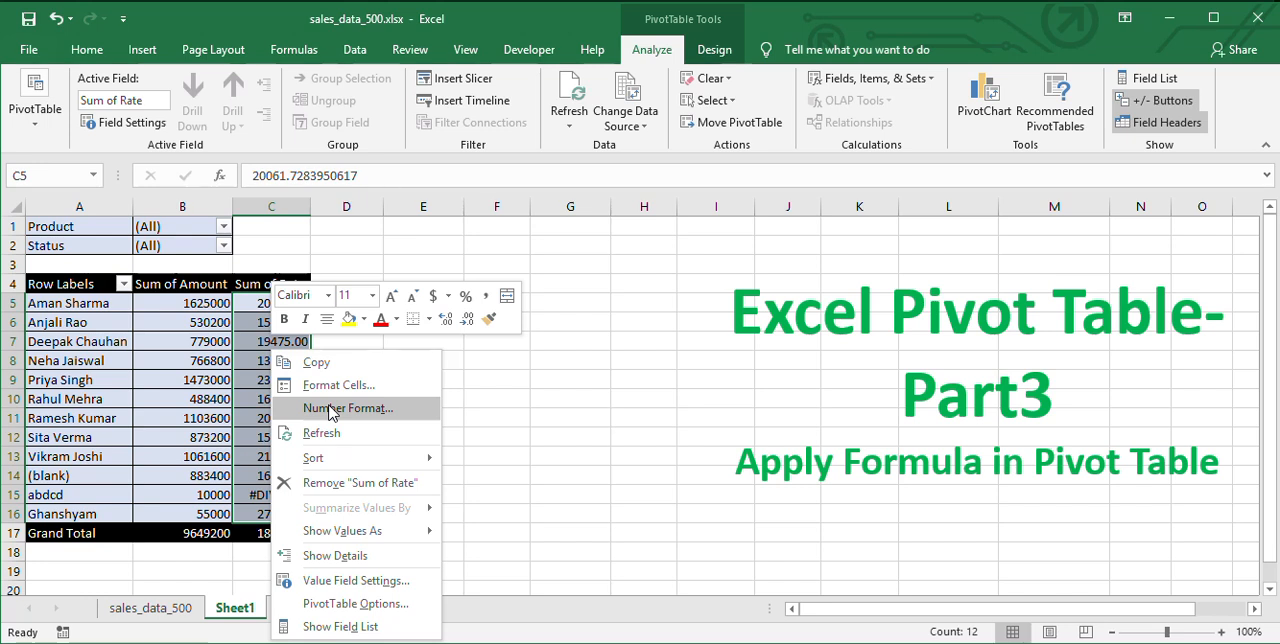
key("Escape")
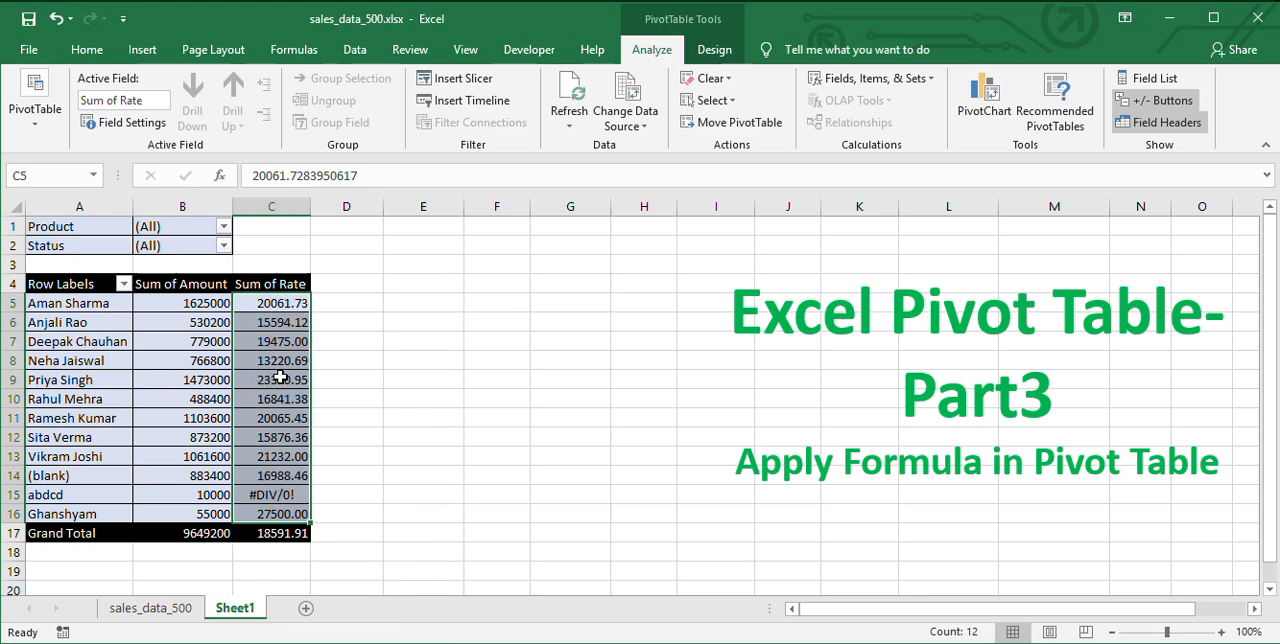
left_click(283, 378)
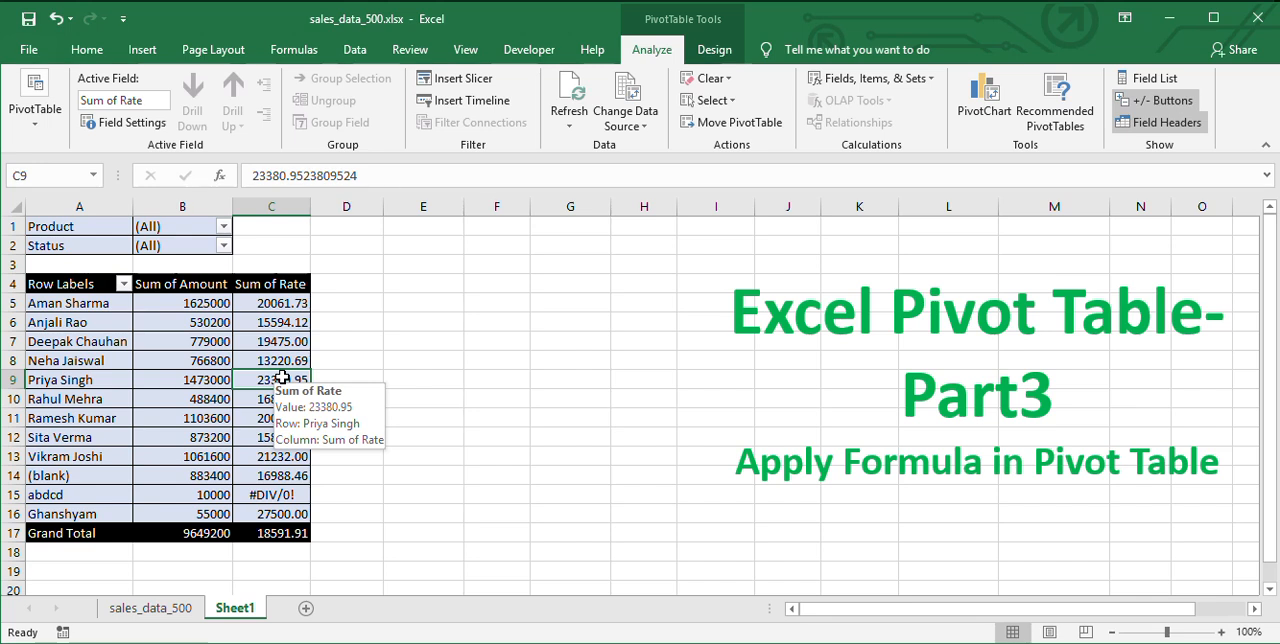
left_click_drag(282, 303, 282, 514)
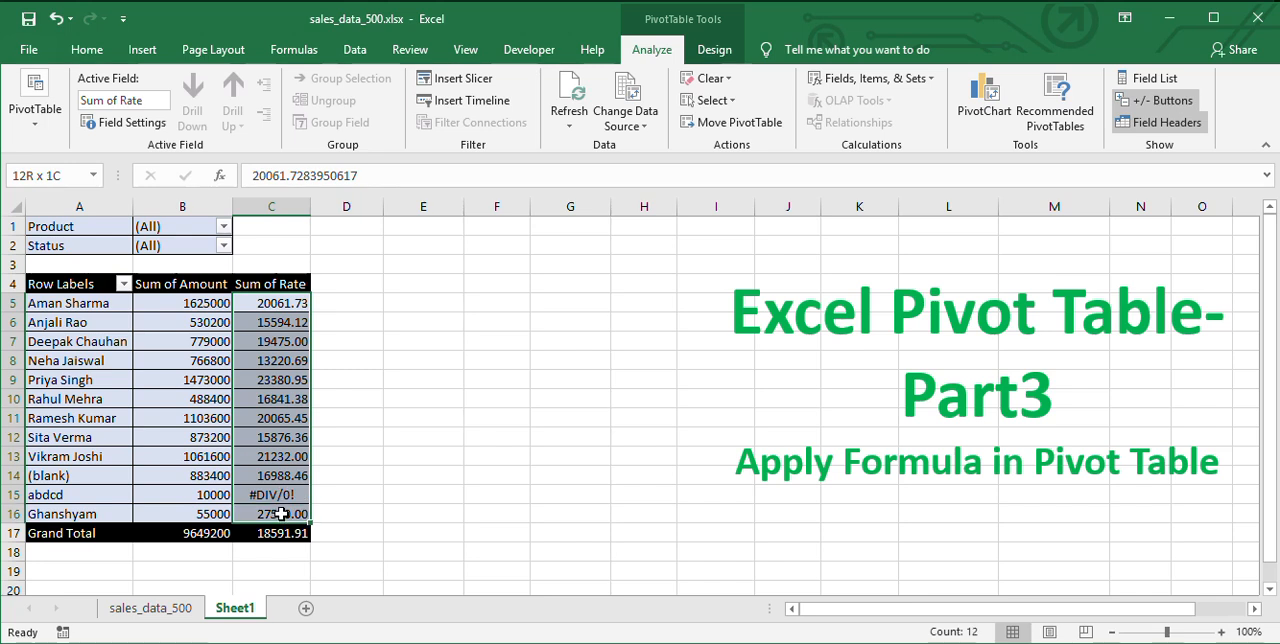
Change the Rate calculated field's formula to =iferror(Amount/Quantity,0) and apply it to the pivot table.
left_click(280, 493)
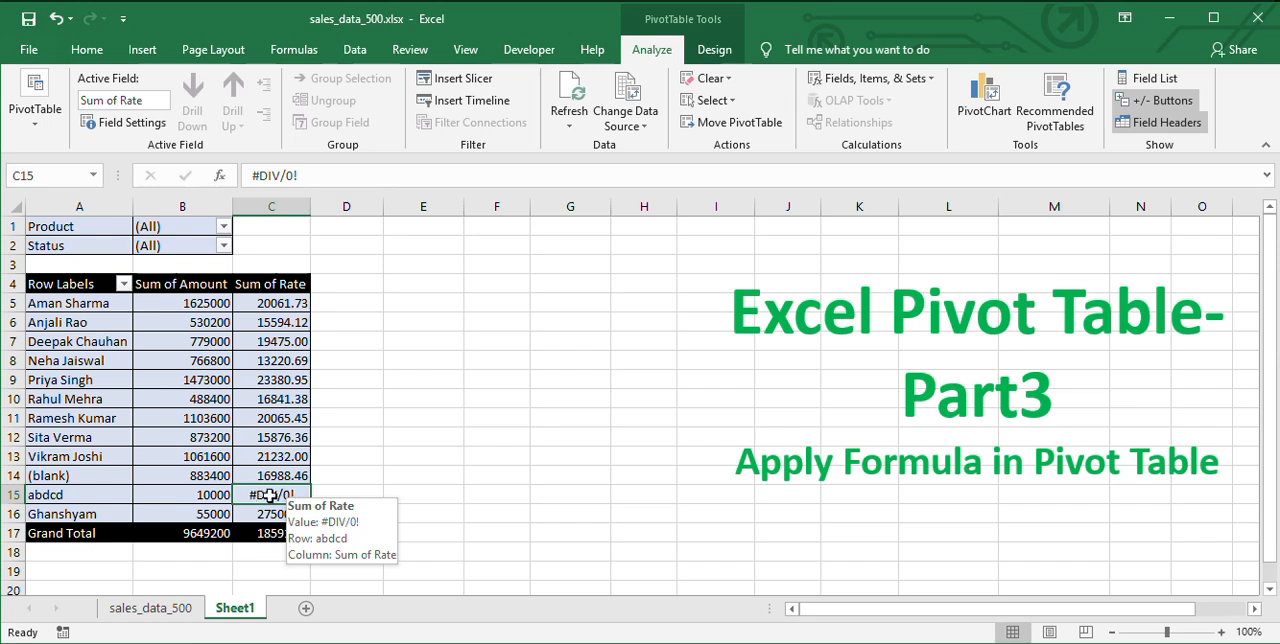
left_click(528, 3)
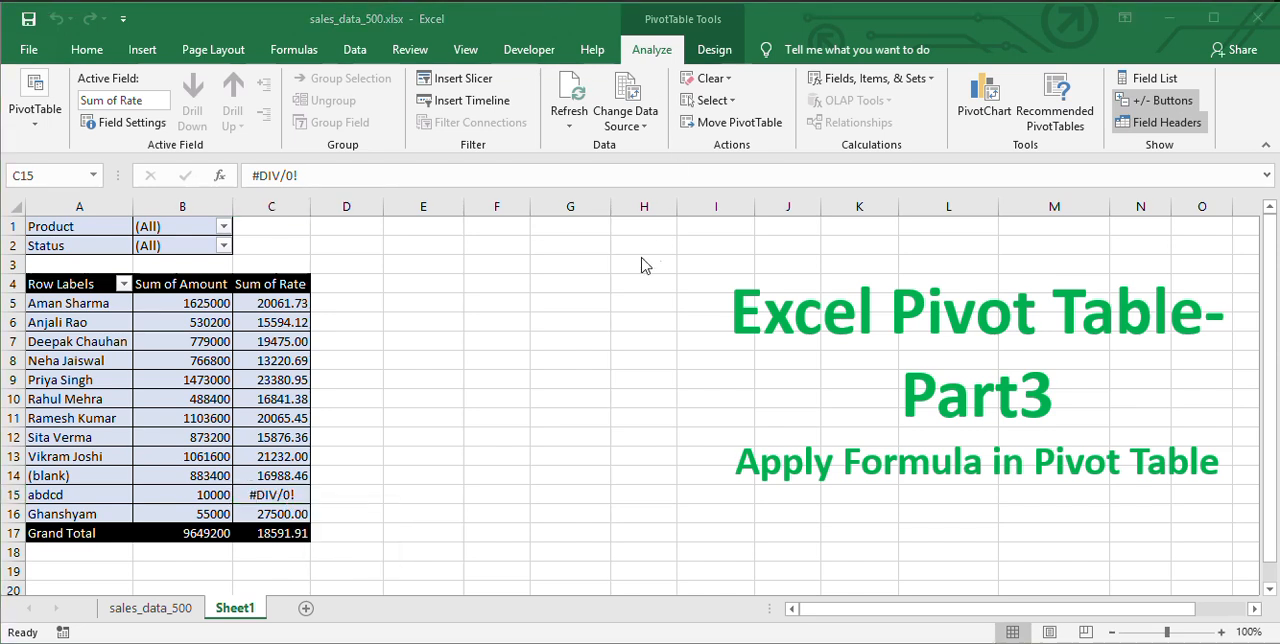
left_click(900, 84)
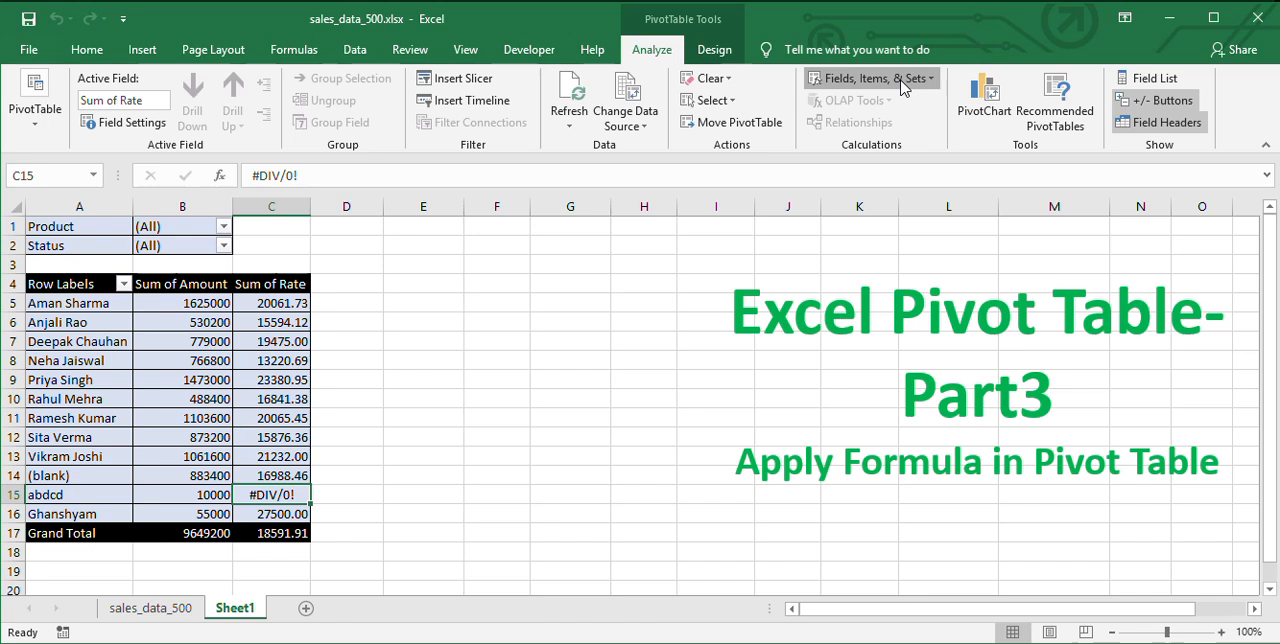
left_click(900, 84)
left_click(881, 103)
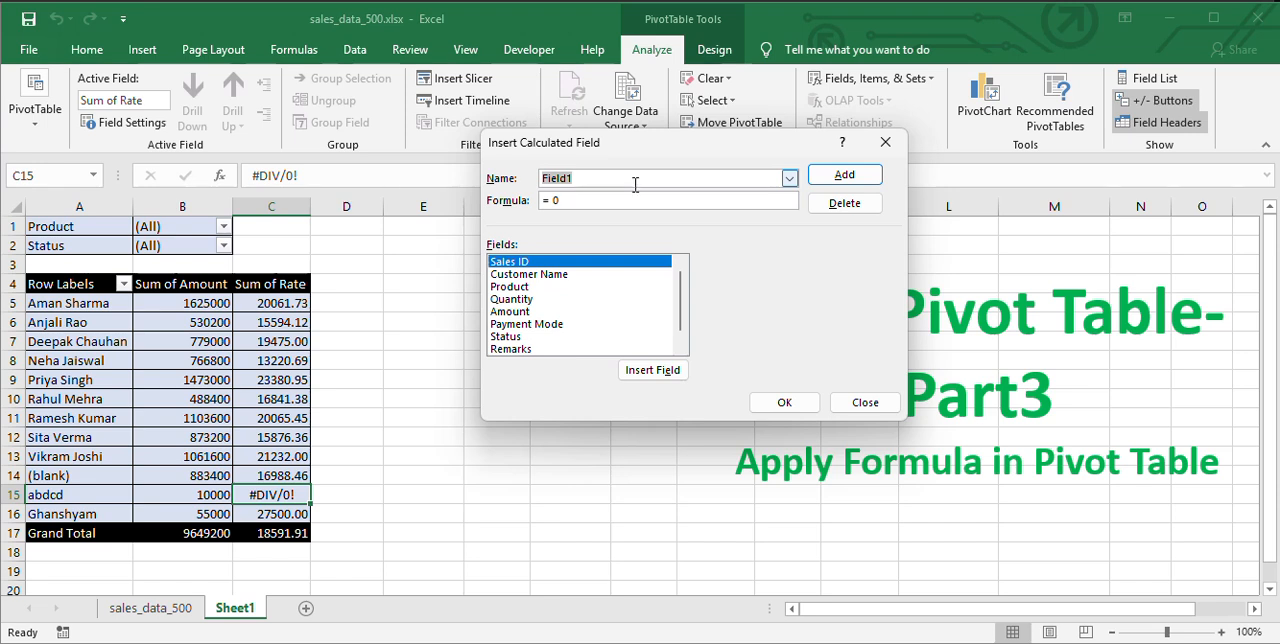
left_click(789, 178)
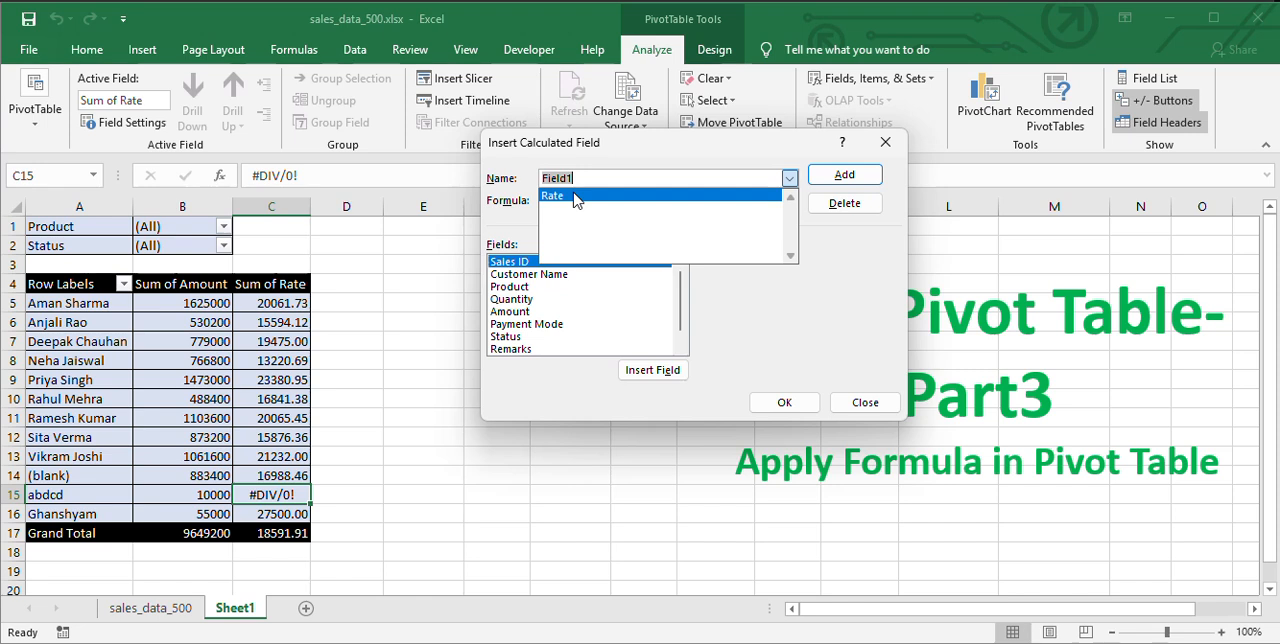
left_click(575, 196)
left_click(657, 200)
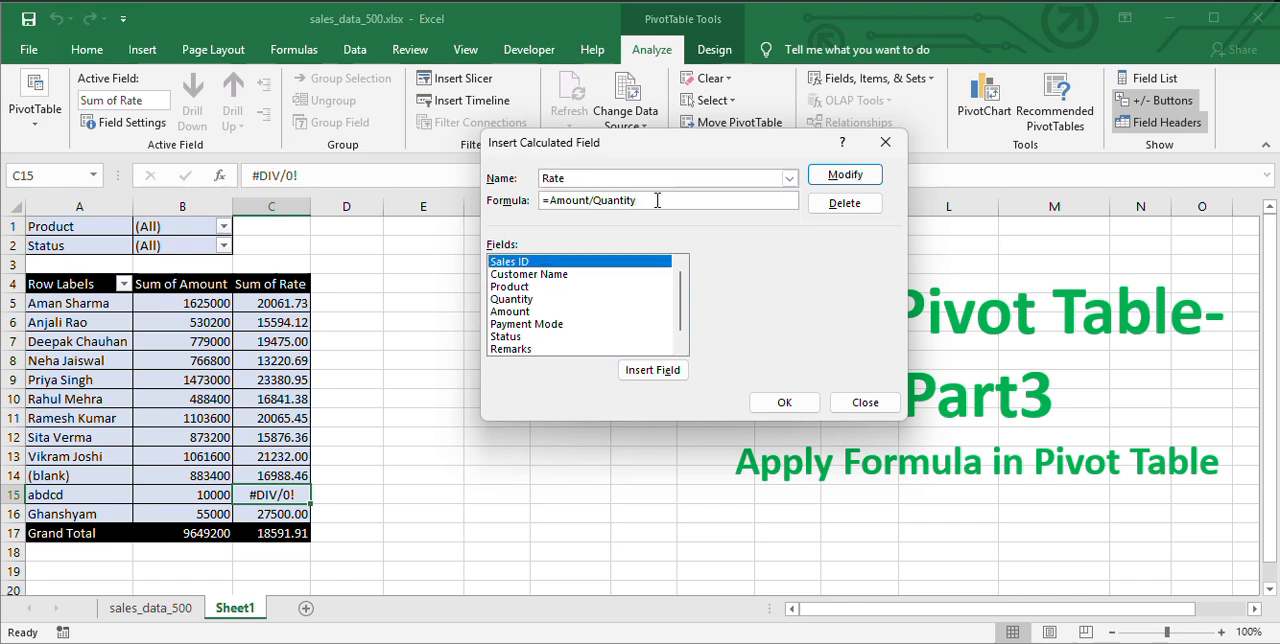
left_click(550, 200)
type("iferror(")
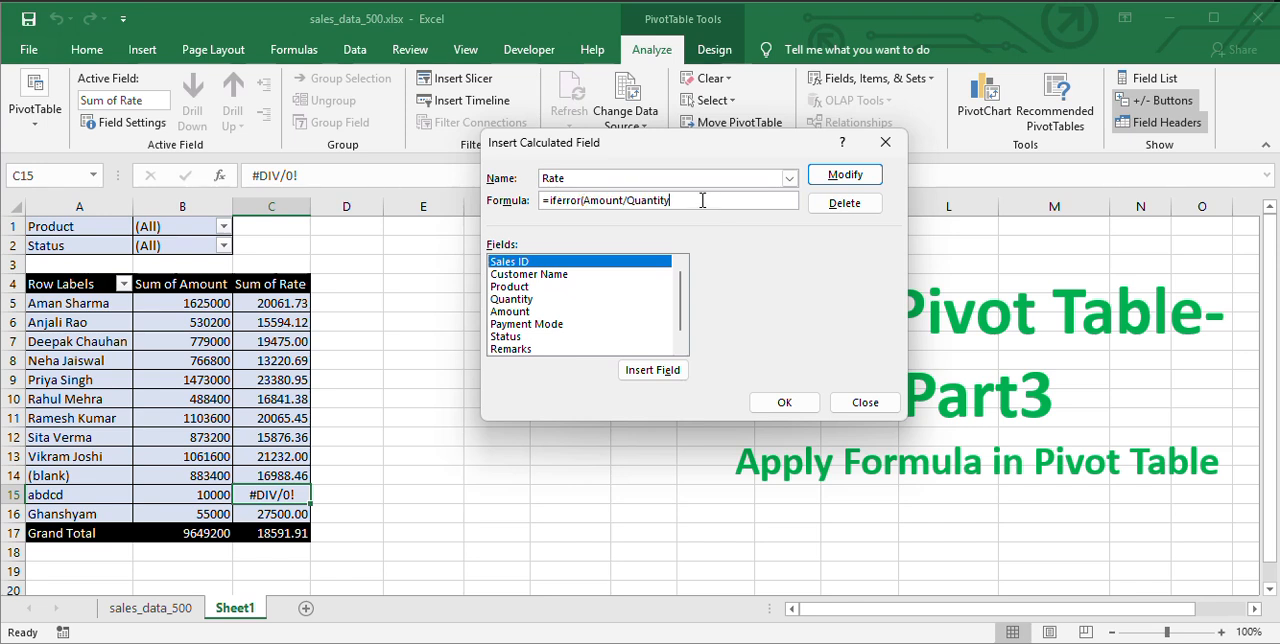
type(",0")
left_click(845, 178)
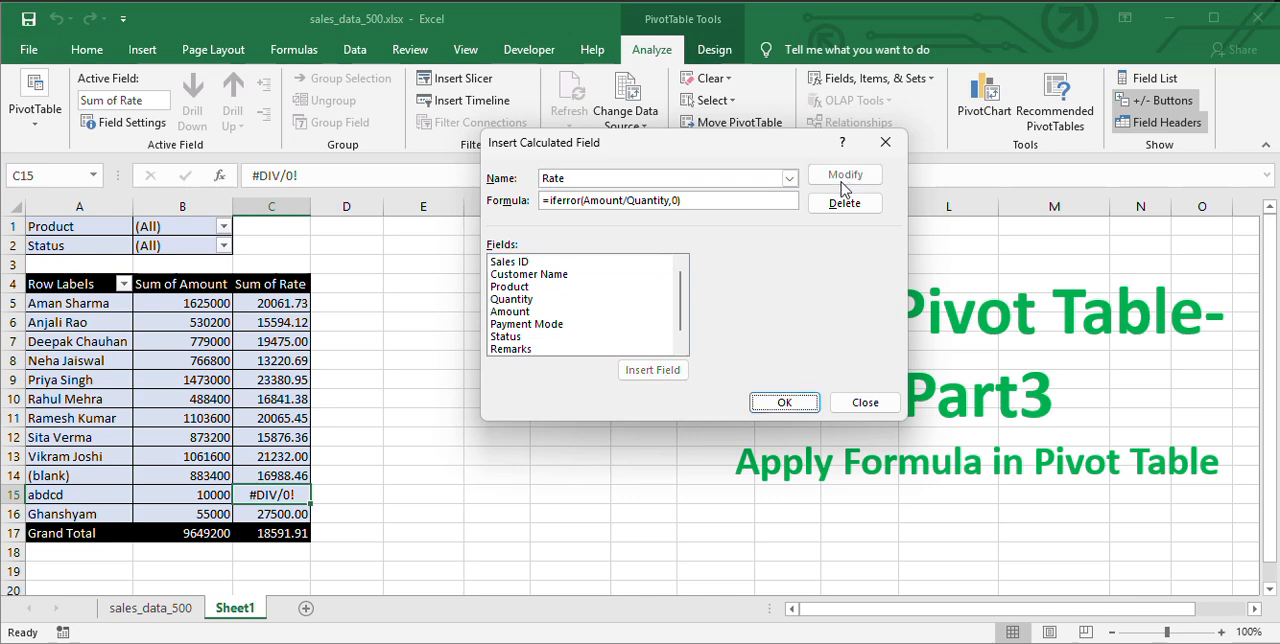
left_click(785, 403)
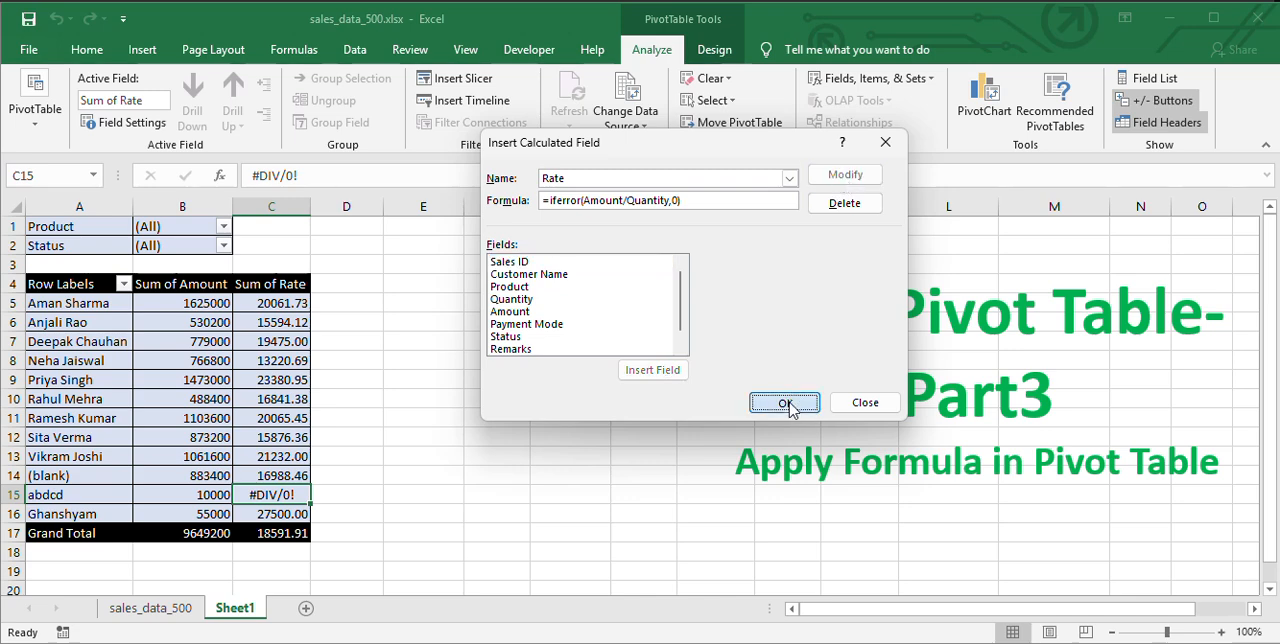
left_click_drag(268, 290, 283, 521)
left_click(296, 496)
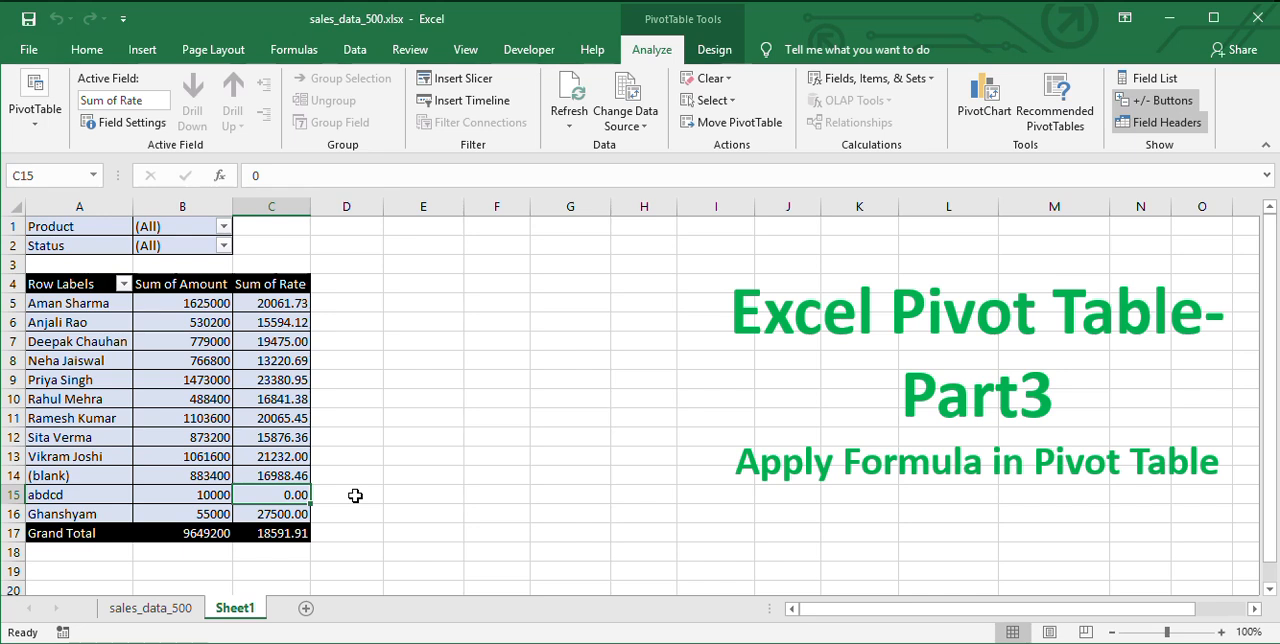
Create a conditional formatting rule for cells B5:C16 that formats only cells with a value greater than 0.
left_click_drag(182, 303, 291, 505)
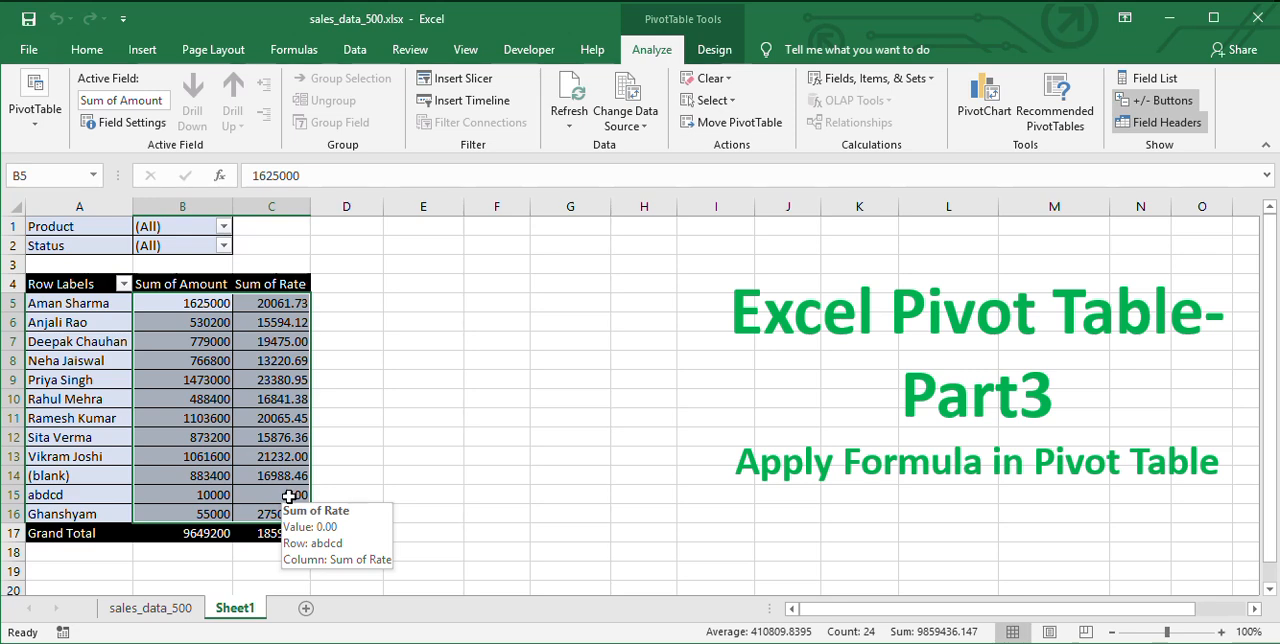
left_click(203, 303)
left_click_drag(203, 303, 290, 514)
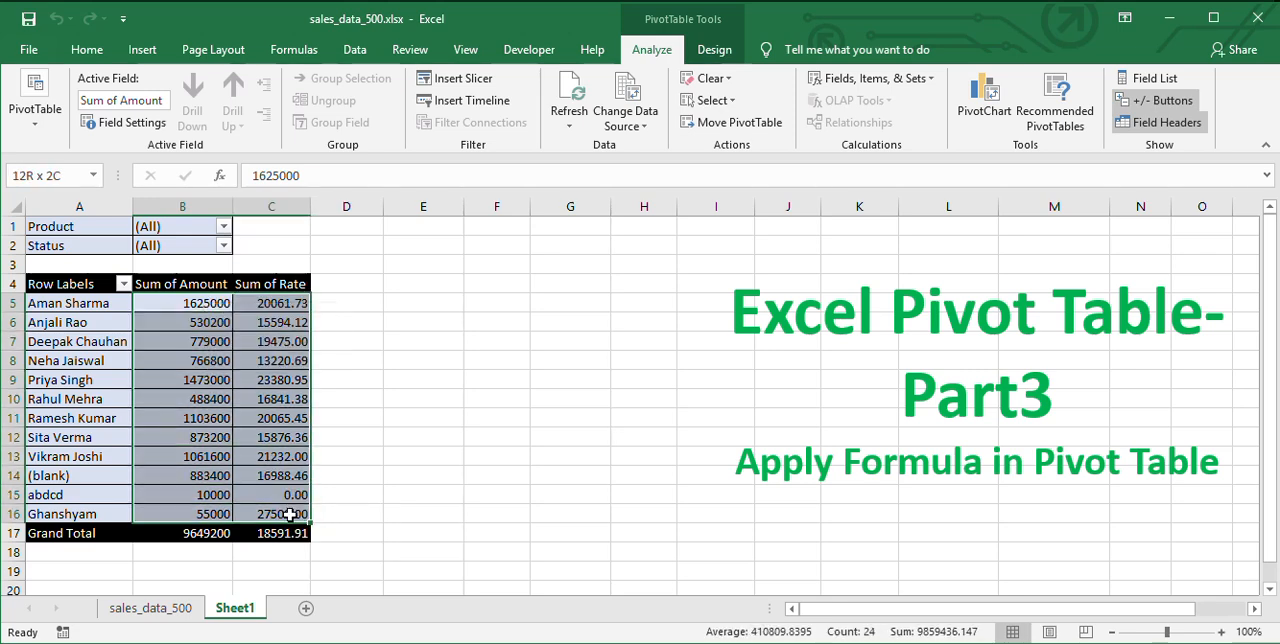
left_click(87, 49)
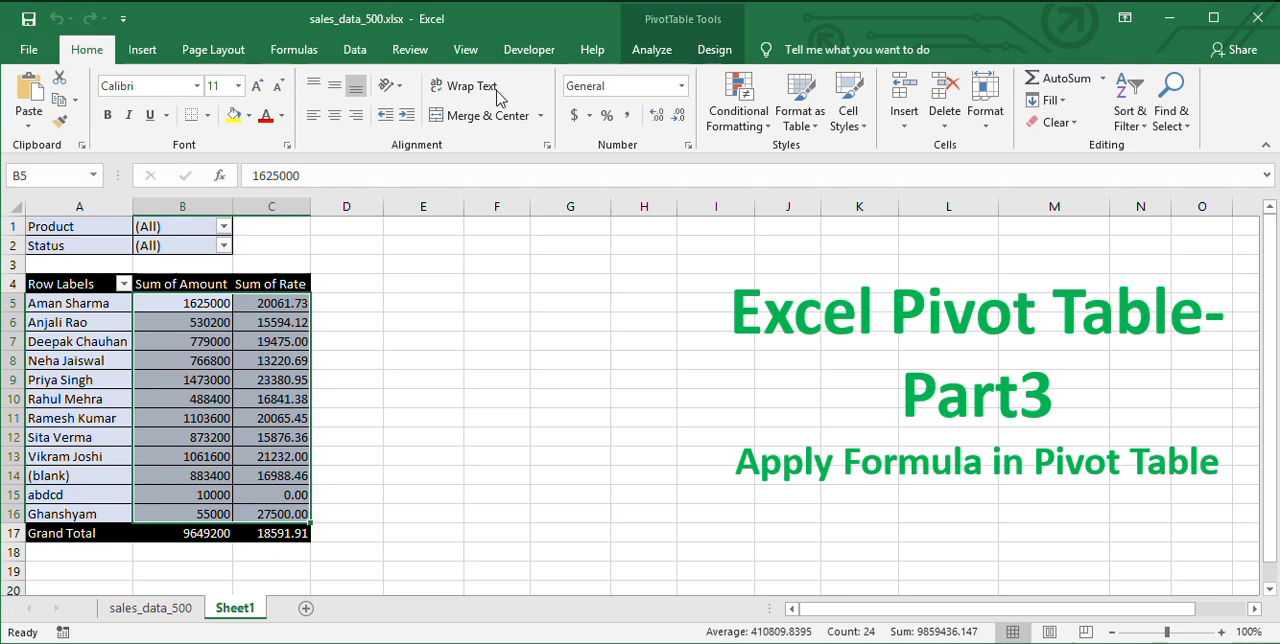
left_click(740, 118)
mouse_move(805, 164)
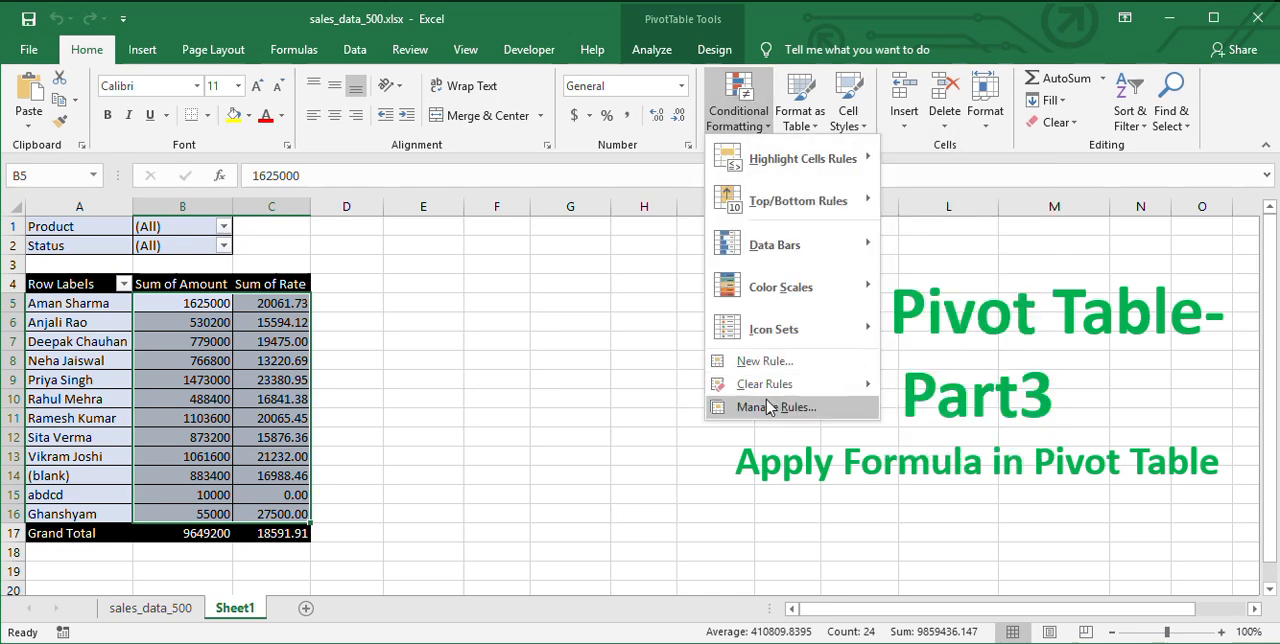
left_click(798, 368)
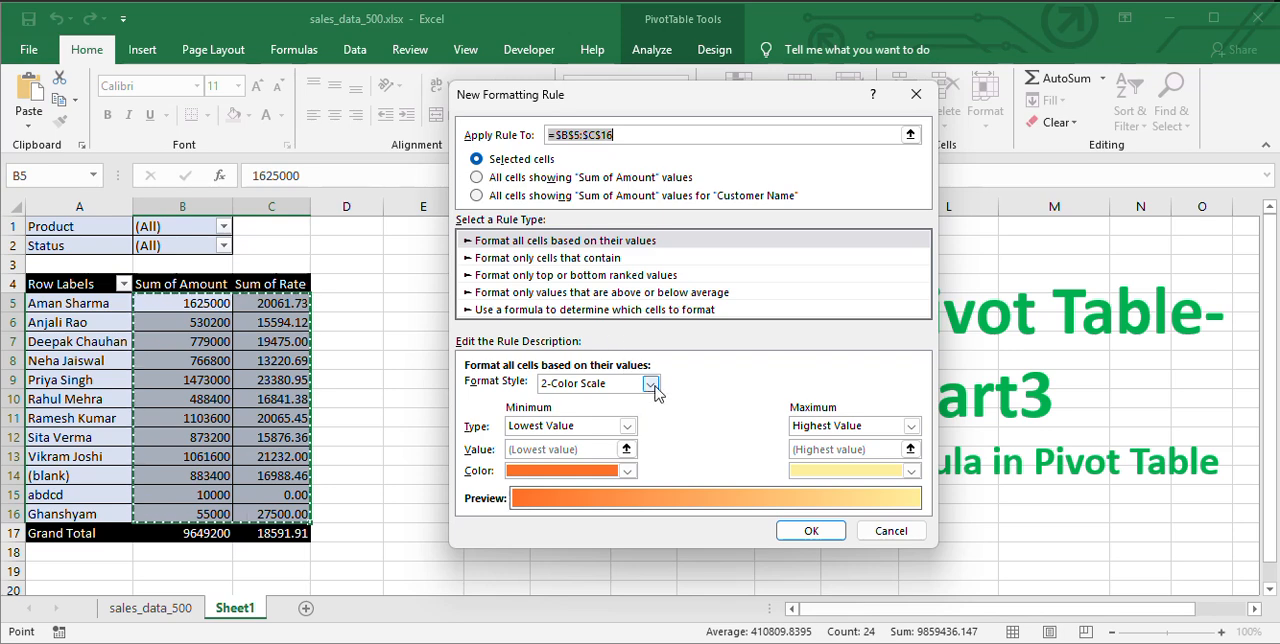
left_click(547, 261)
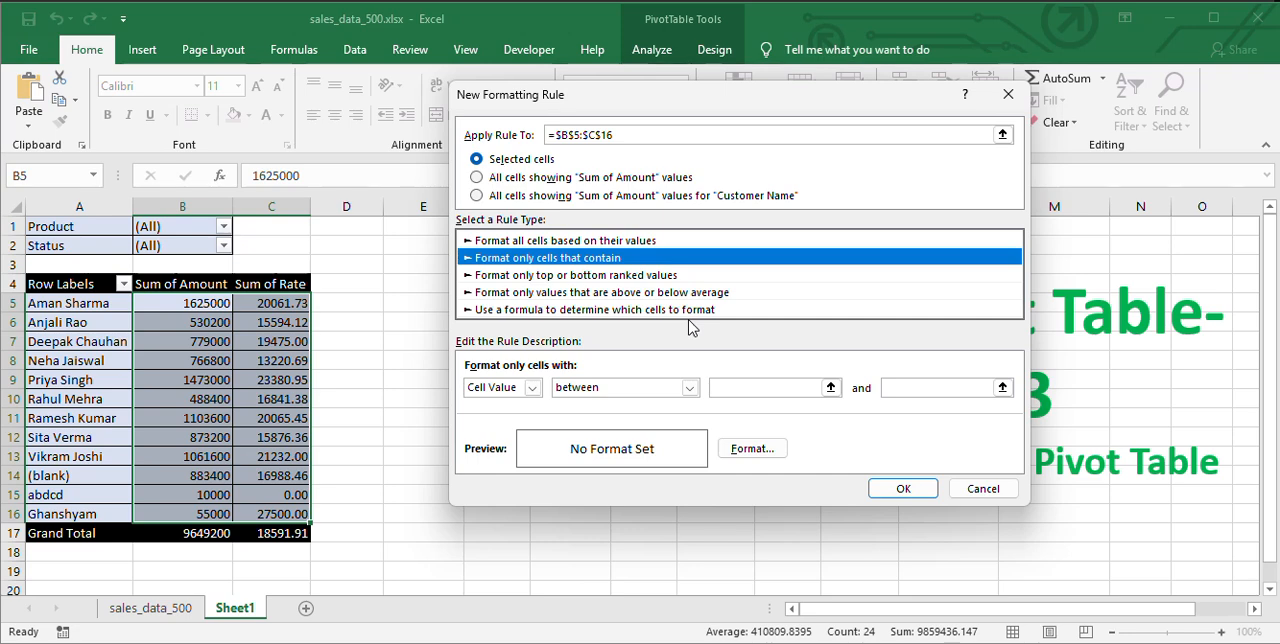
left_click(689, 387)
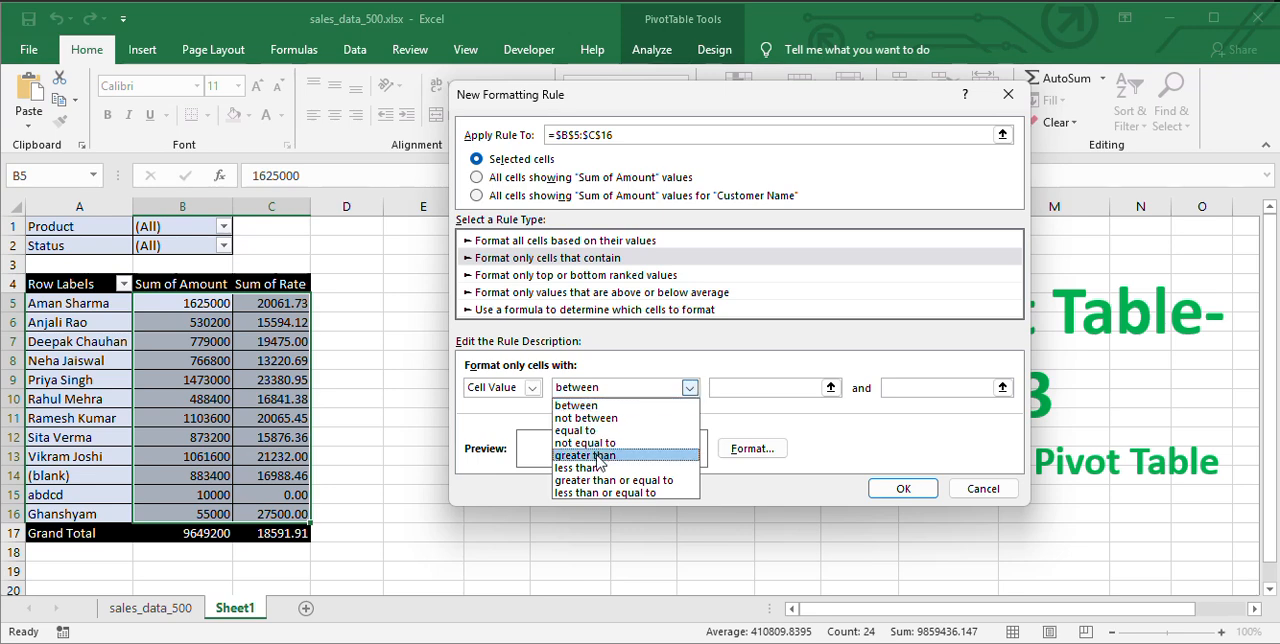
left_click(598, 456)
left_click(801, 387)
type("1")
Give the new rule's format a solid green background fill.
left_click(752, 448)
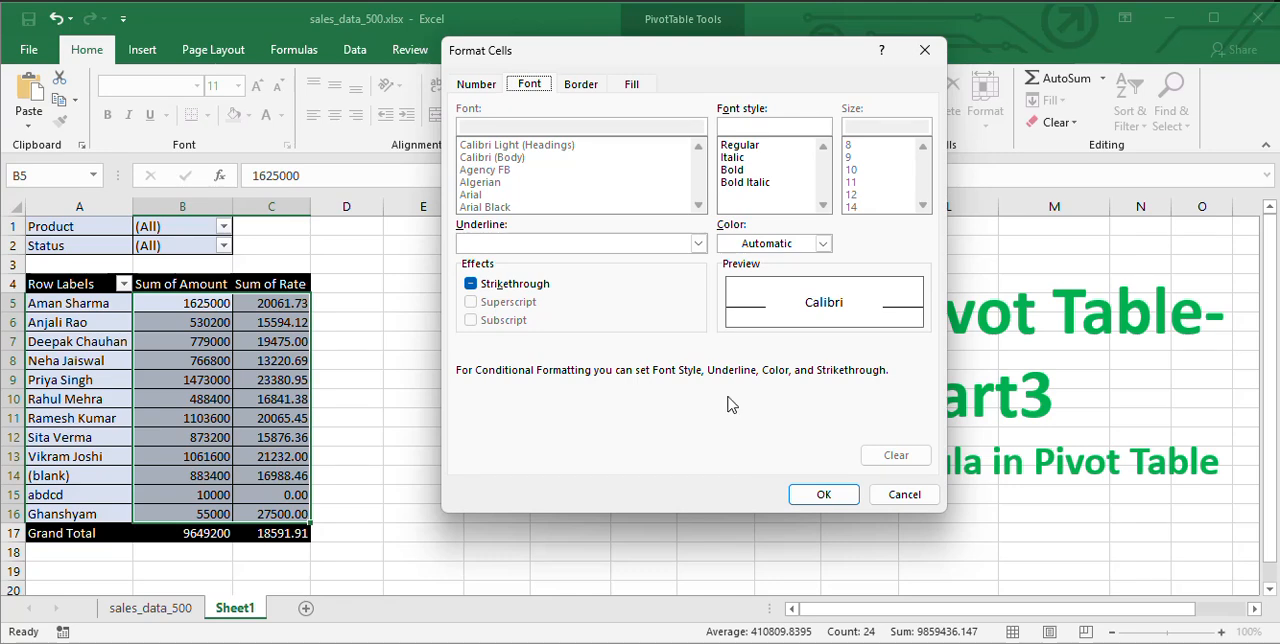
left_click(633, 85)
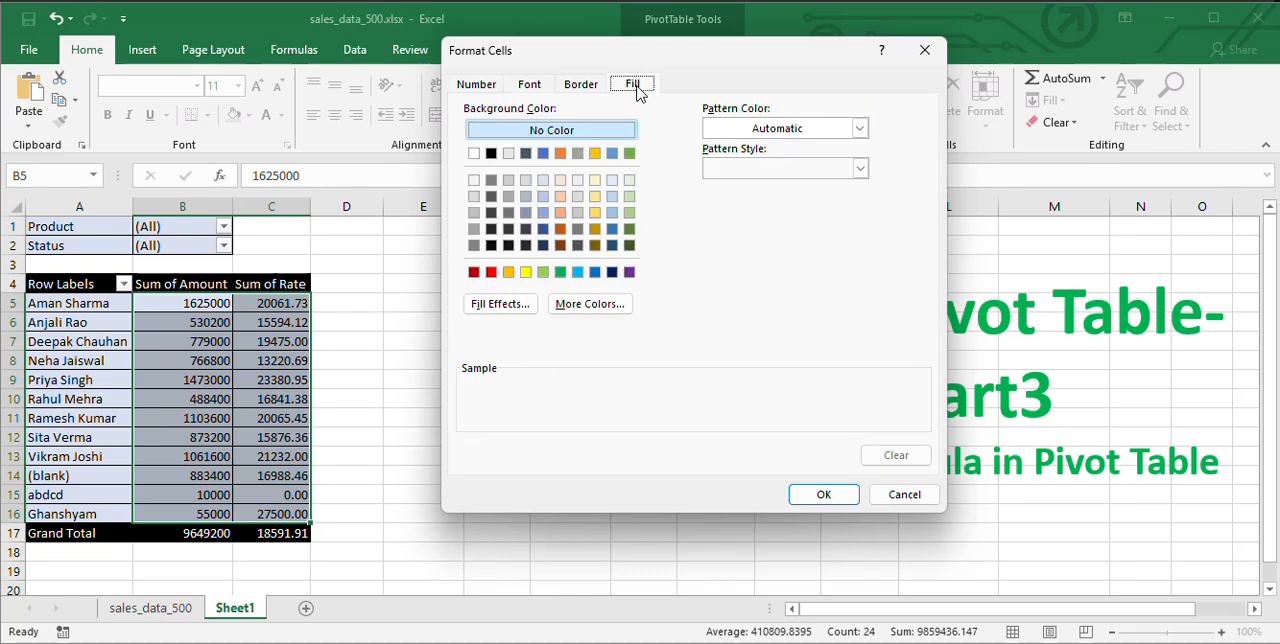
left_click(560, 272)
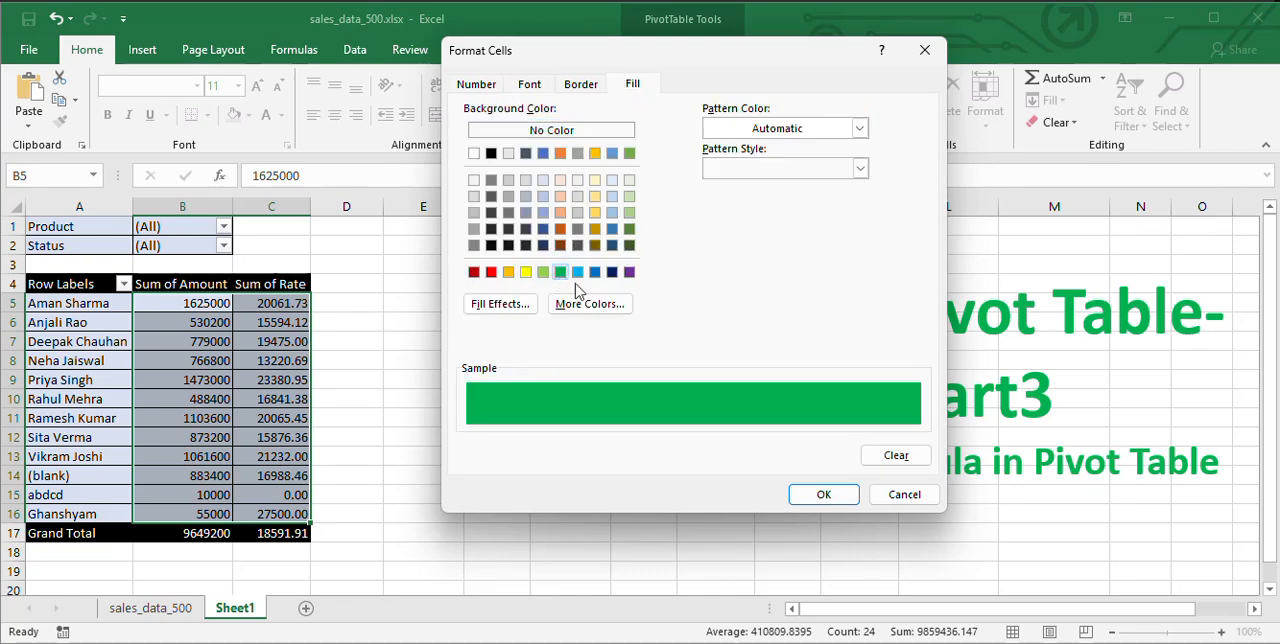
left_click(823, 494)
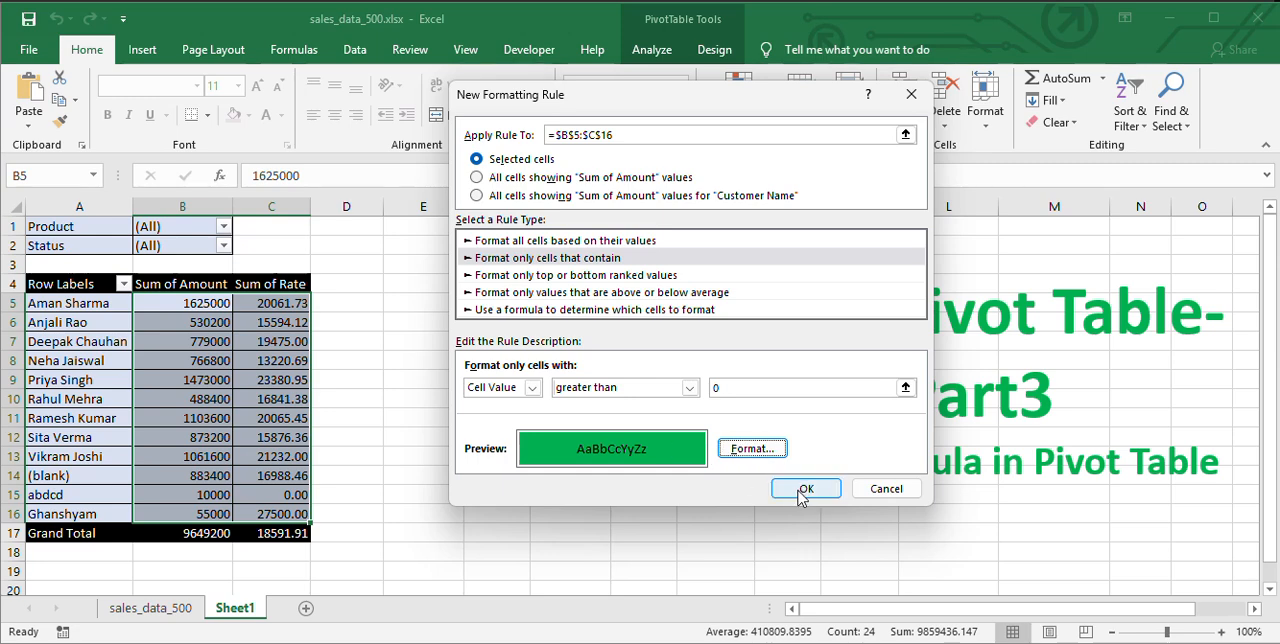
Add bold font style to the rule's format and apply the rule to the selected pivot values.
left_click(752, 448)
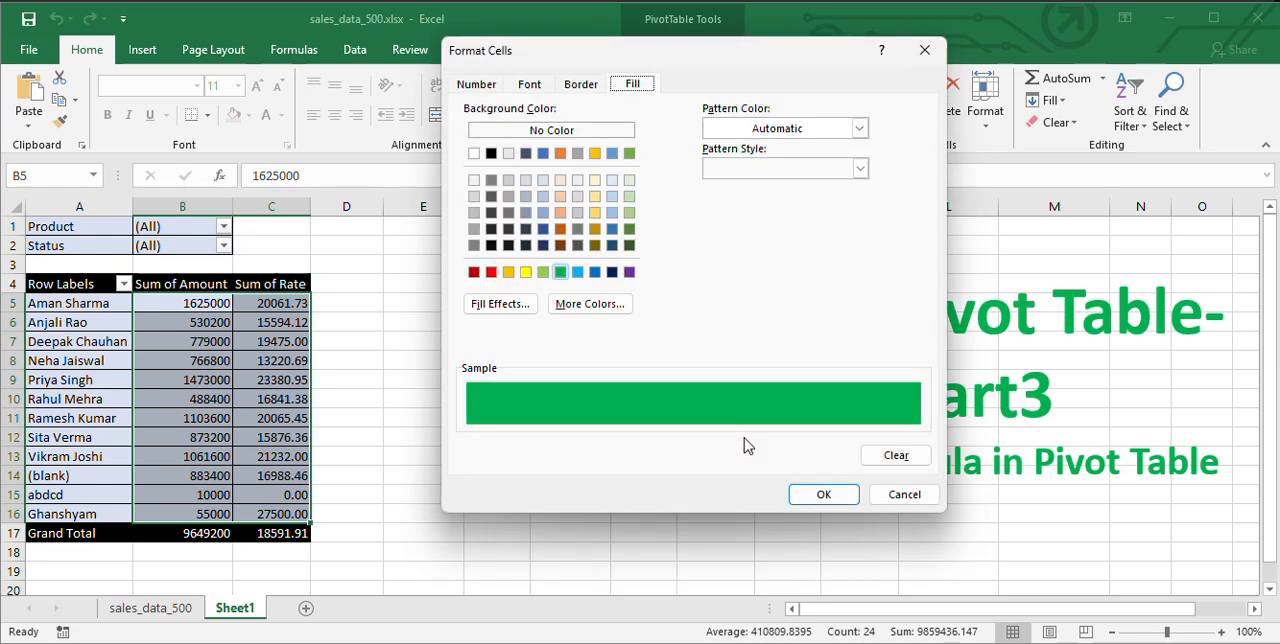
left_click(529, 84)
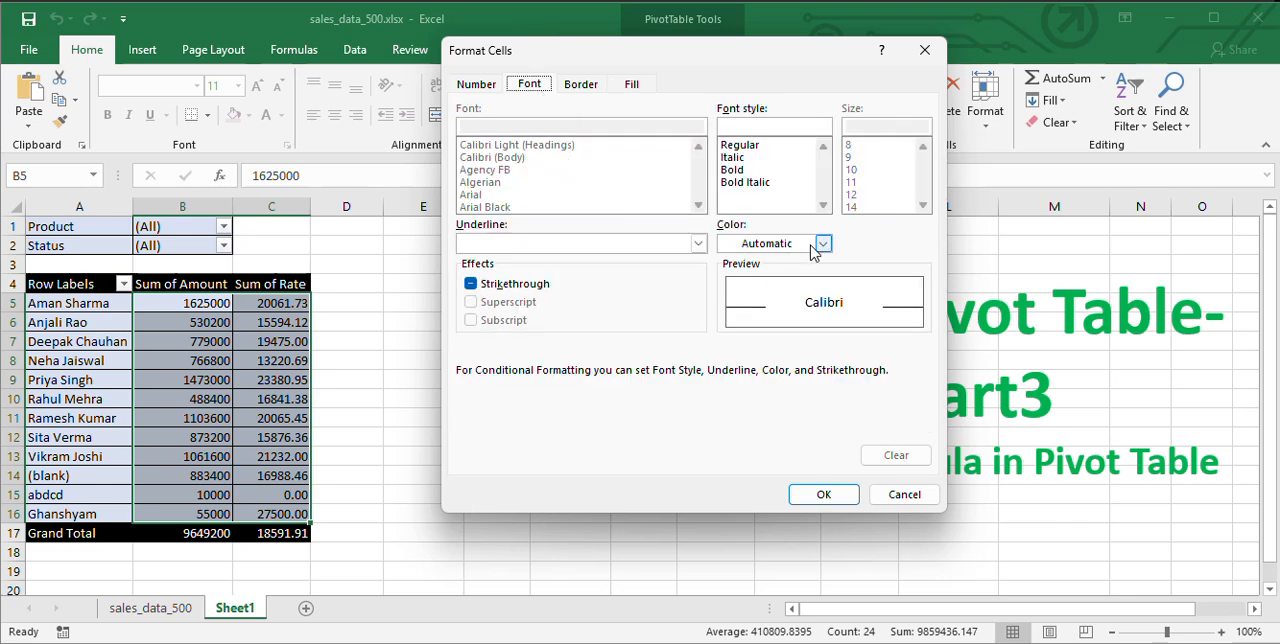
left_click(745, 172)
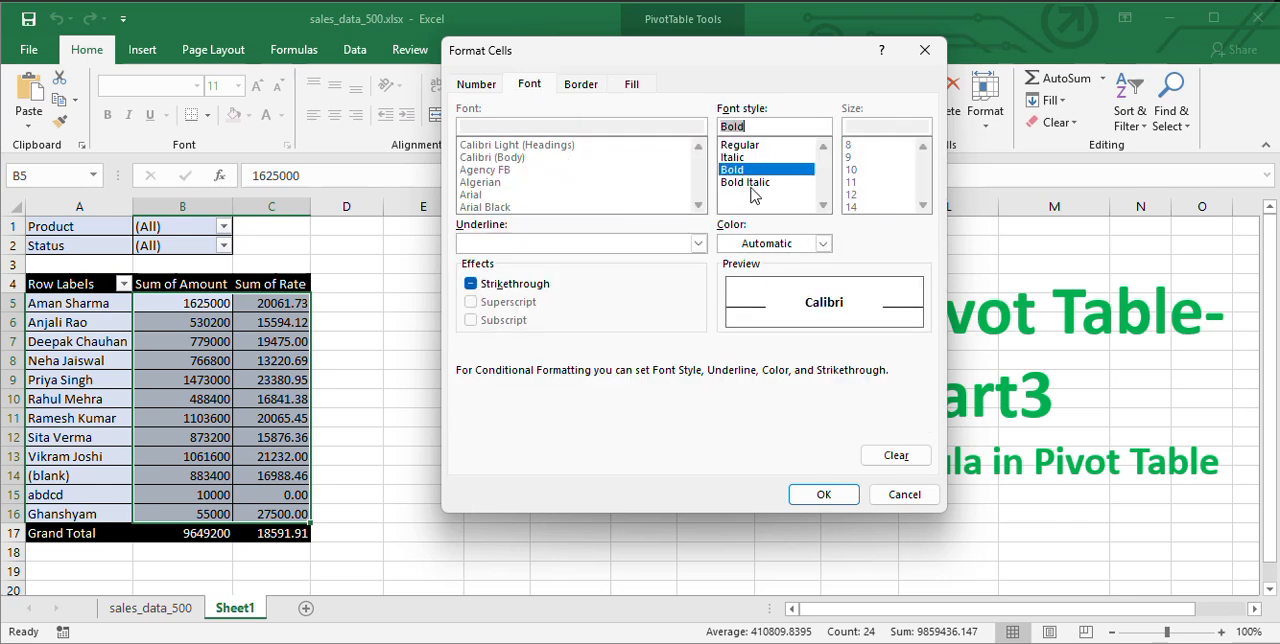
left_click(826, 497)
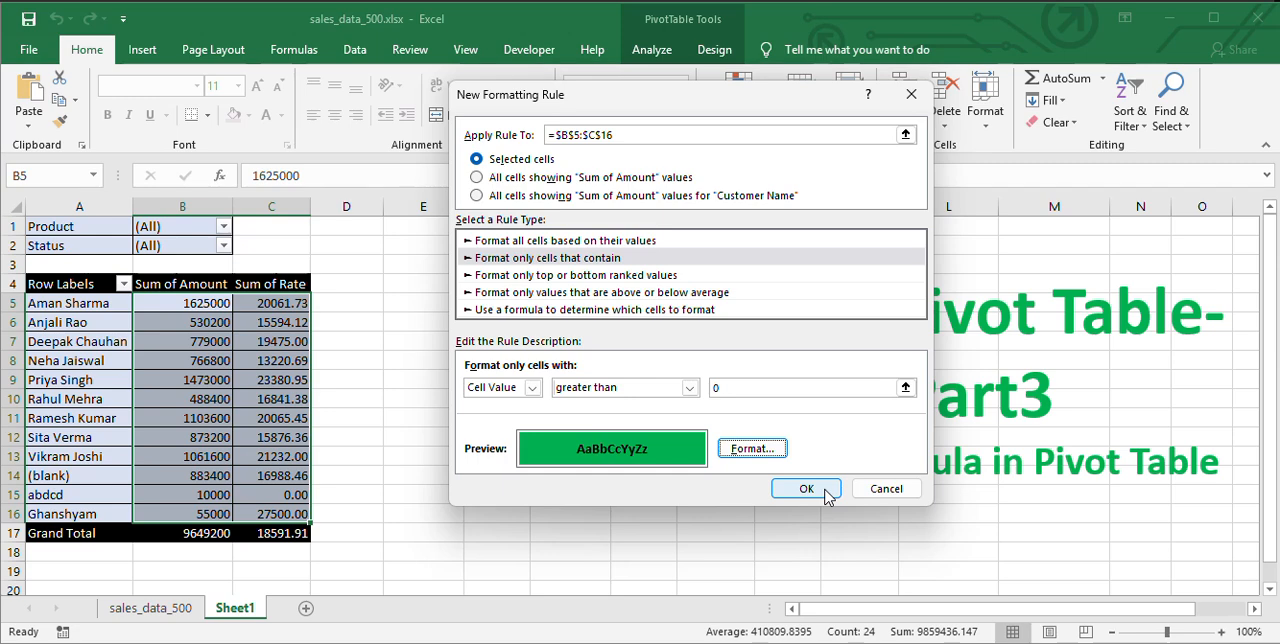
left_click(806, 489)
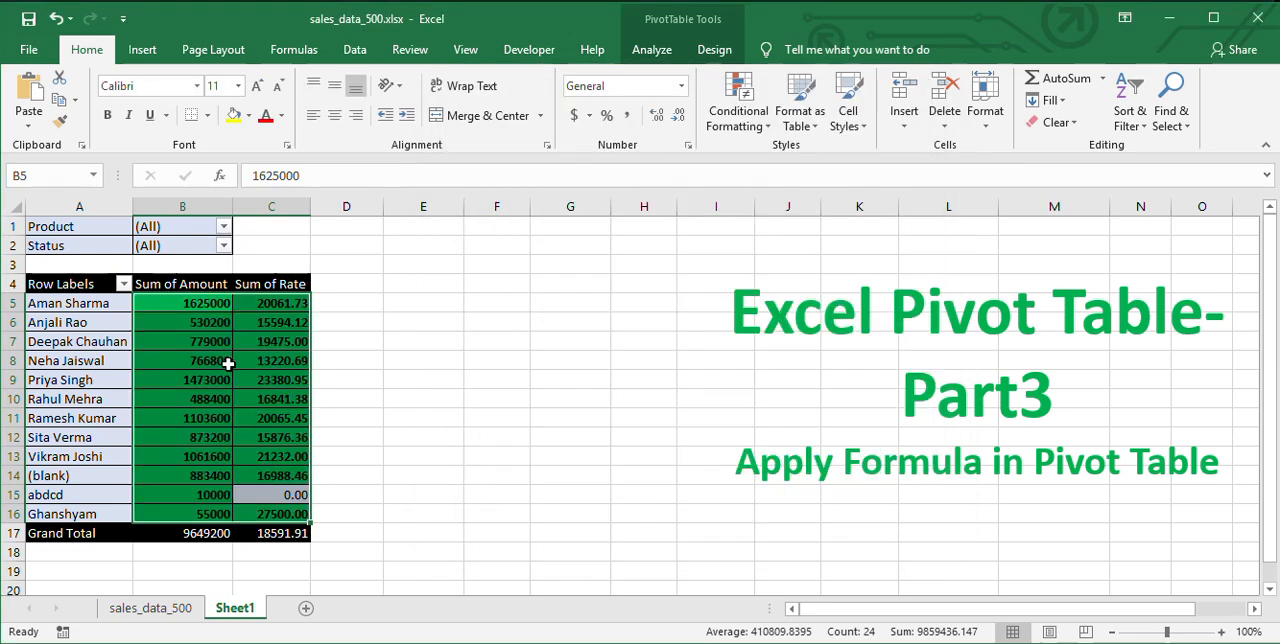
left_click(228, 374)
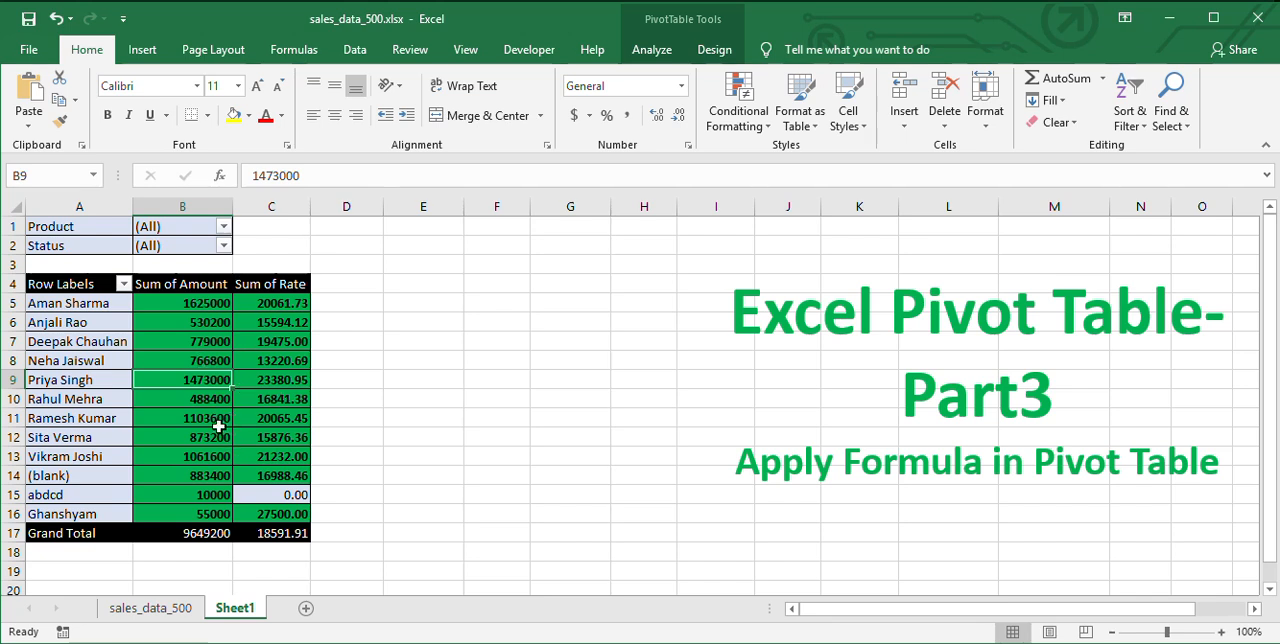
Filter the pivot table to the Cancelled status and restore the Status filter to (All).
left_click(223, 246)
left_click(66, 308)
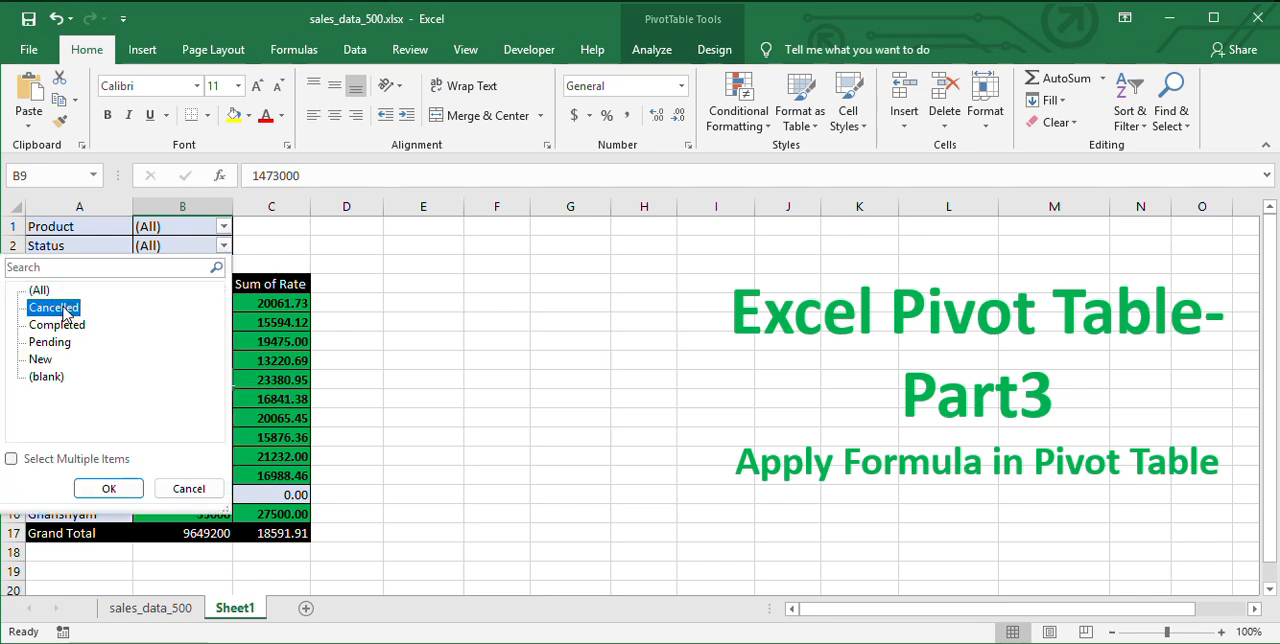
left_click(108, 489)
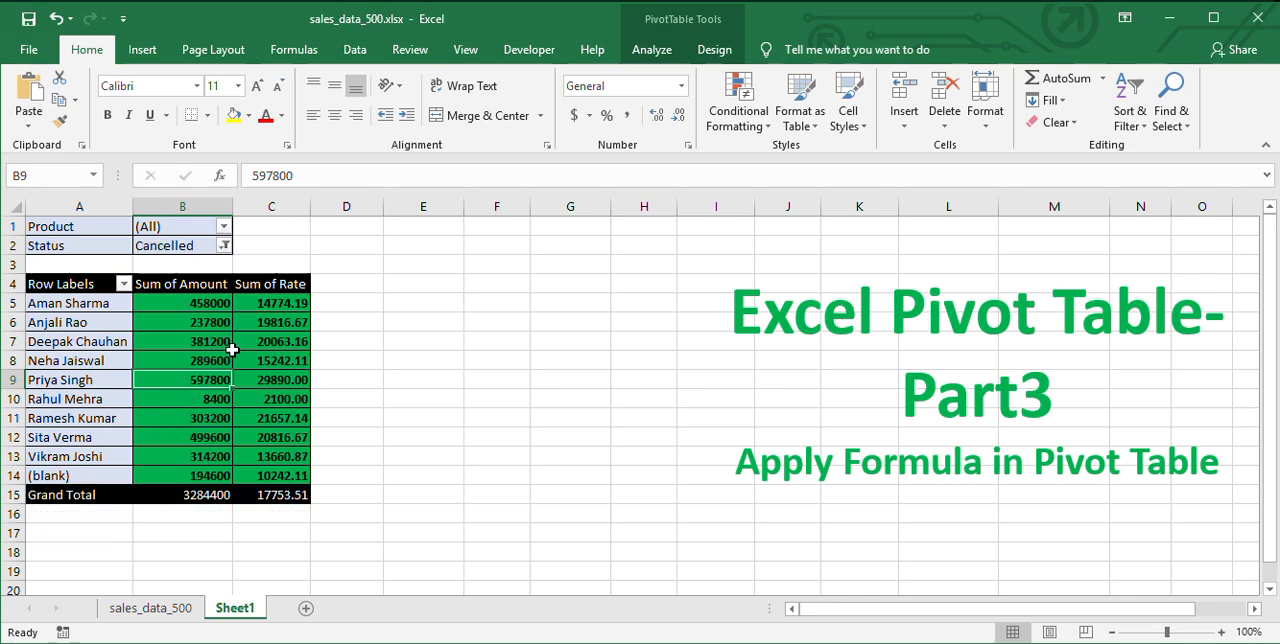
left_click(224, 246)
left_click(42, 291)
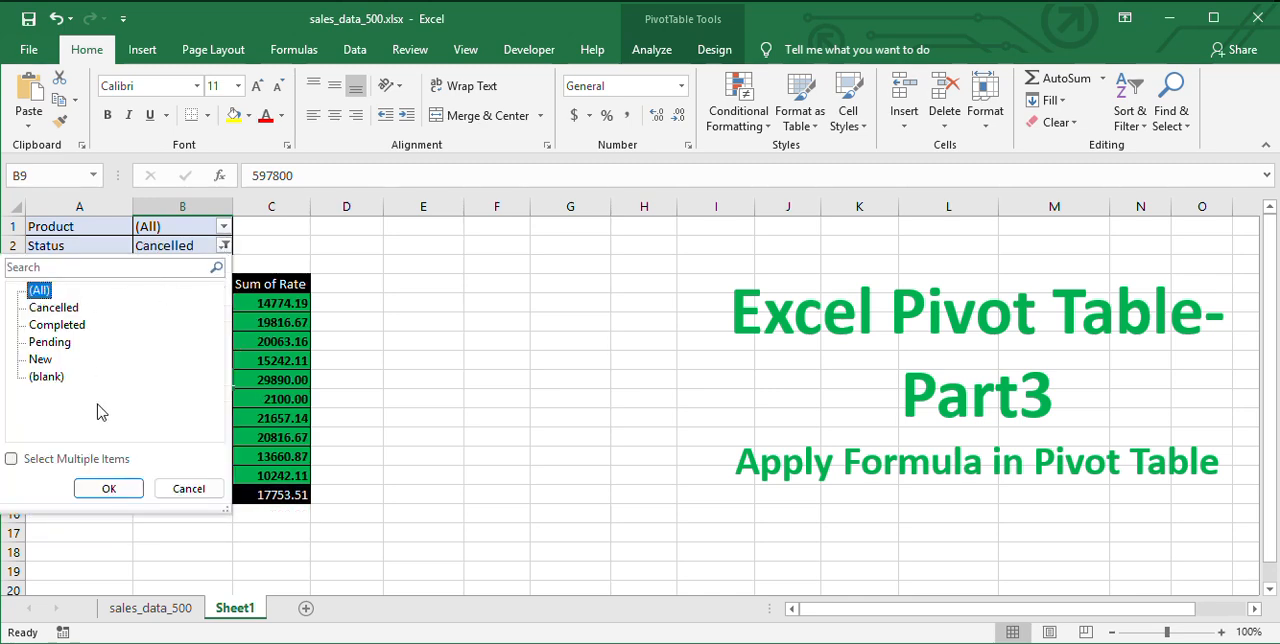
left_click(108, 488)
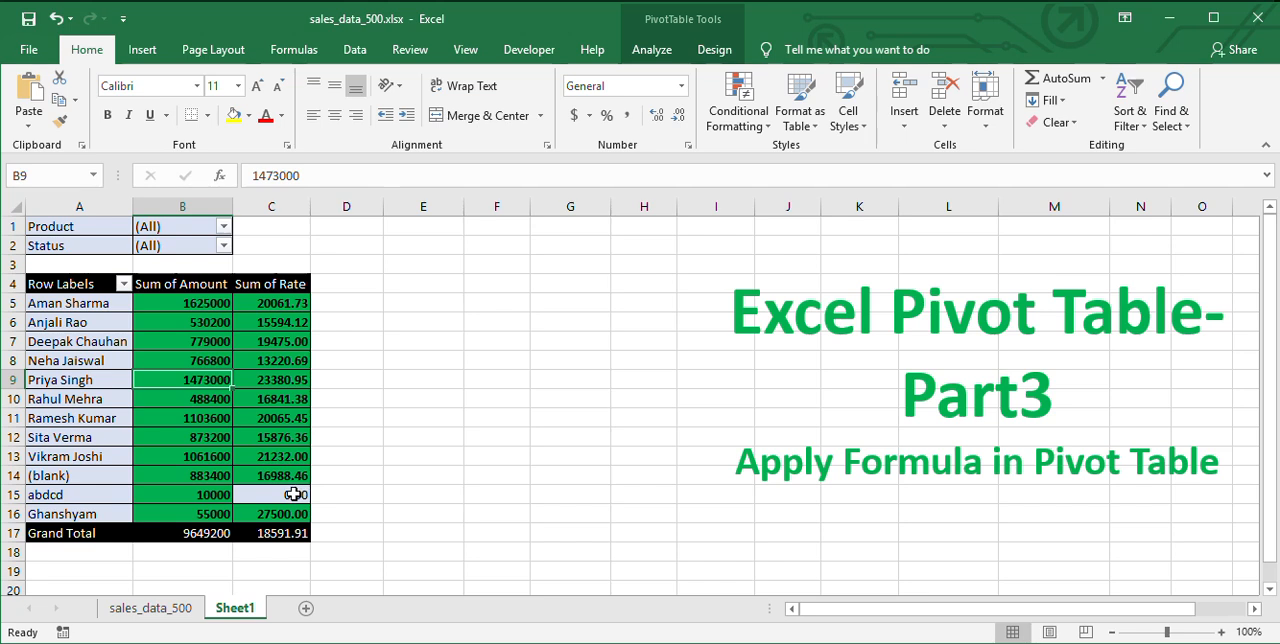
Start a new conditional formatting rule for pivot values B5:C16 that formats only cells that contain a given value.
left_click(285, 495)
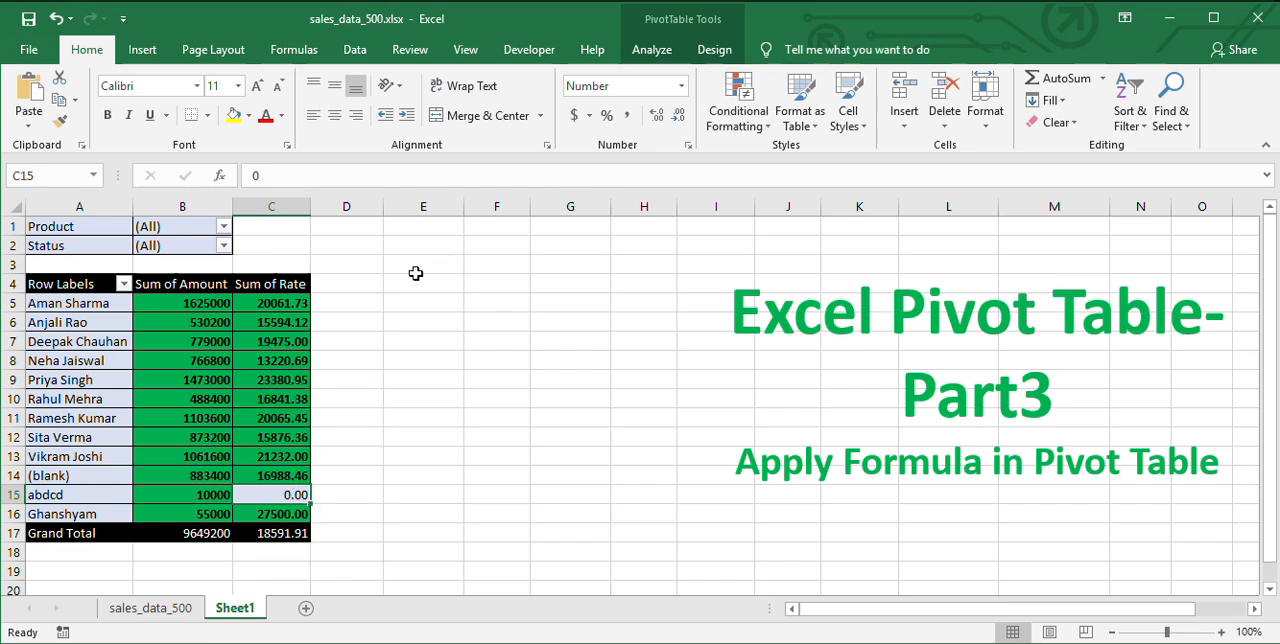
left_click_drag(208, 298, 305, 512)
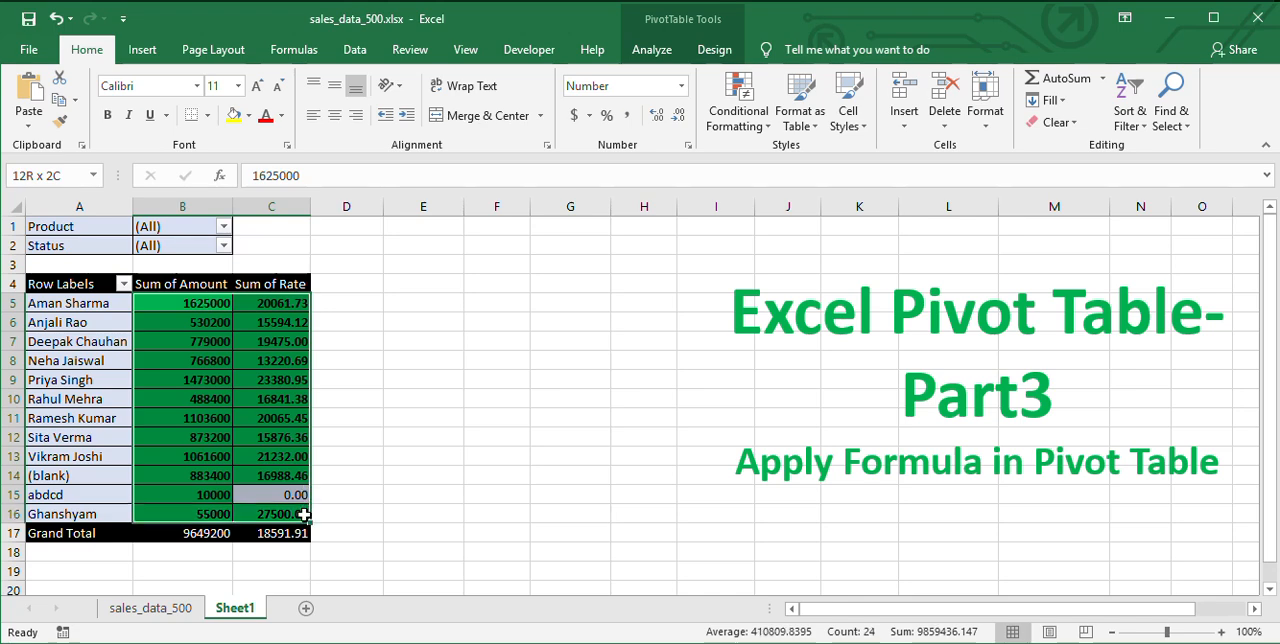
left_click(760, 130)
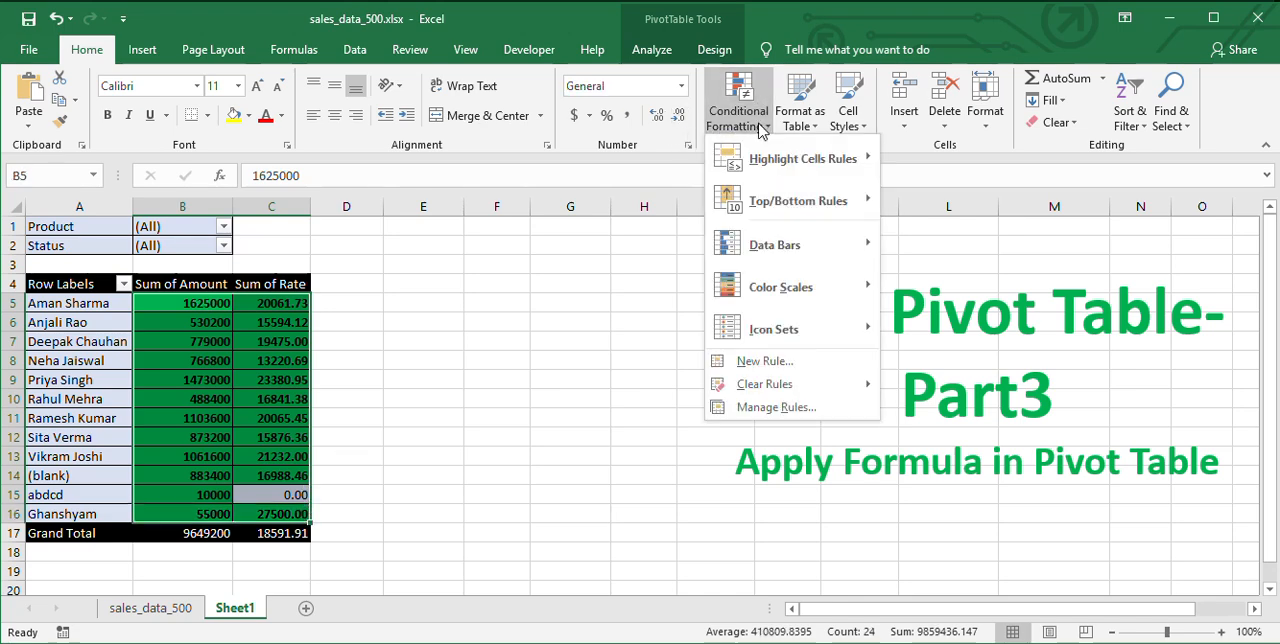
mouse_move(778, 390)
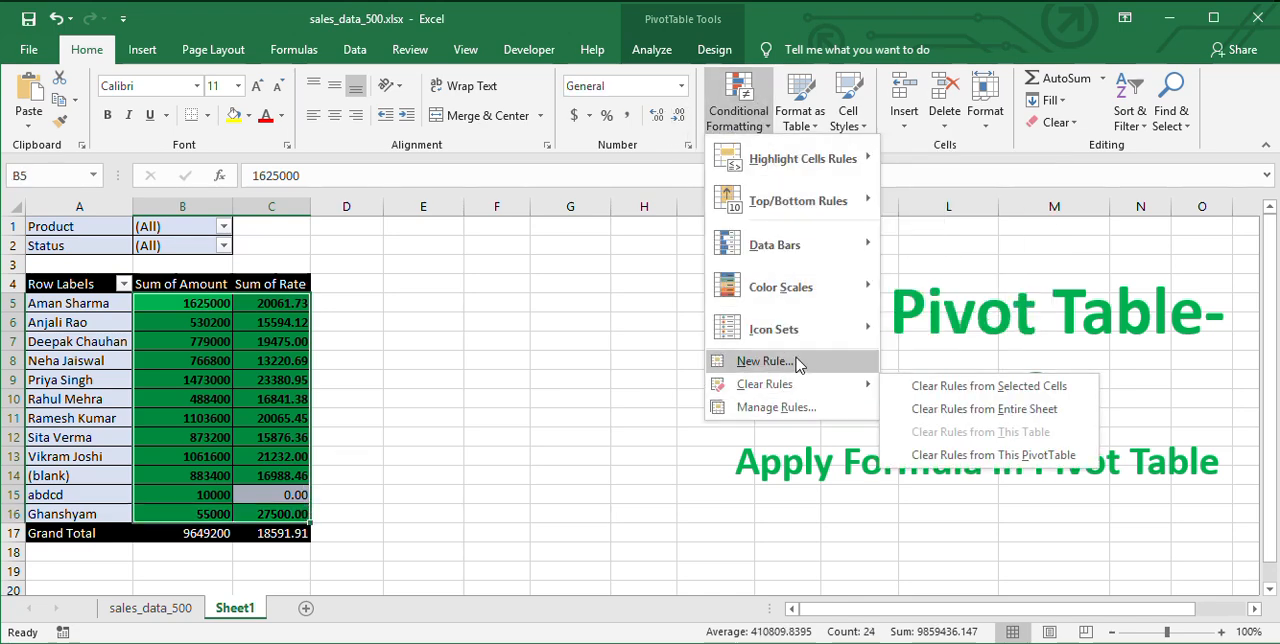
left_click(768, 361)
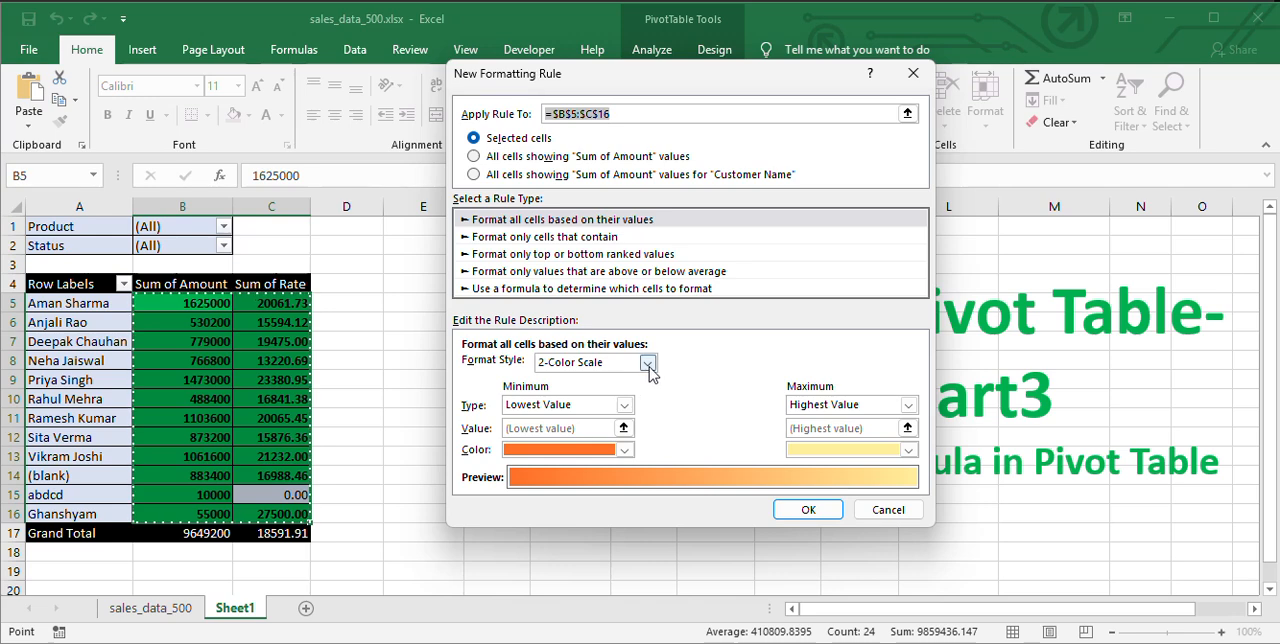
left_click(648, 363)
left_click(660, 370)
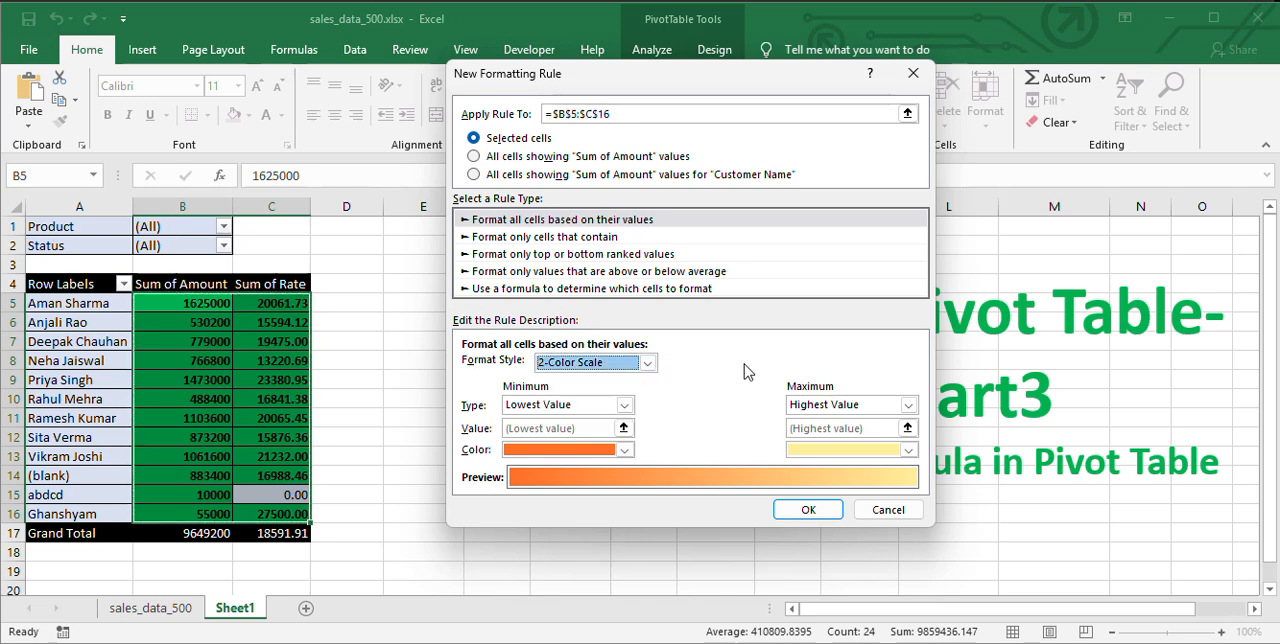
left_click(608, 245)
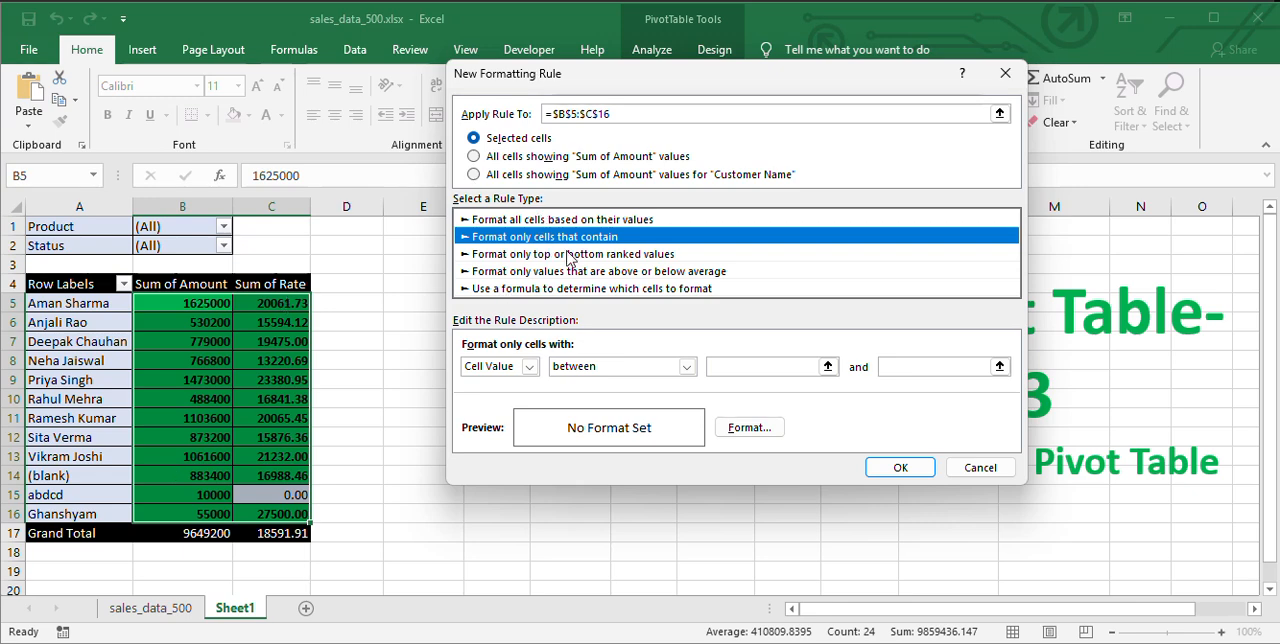
Set the new rule's condition to cell value greater than or equal to 0.
left_click(686, 366)
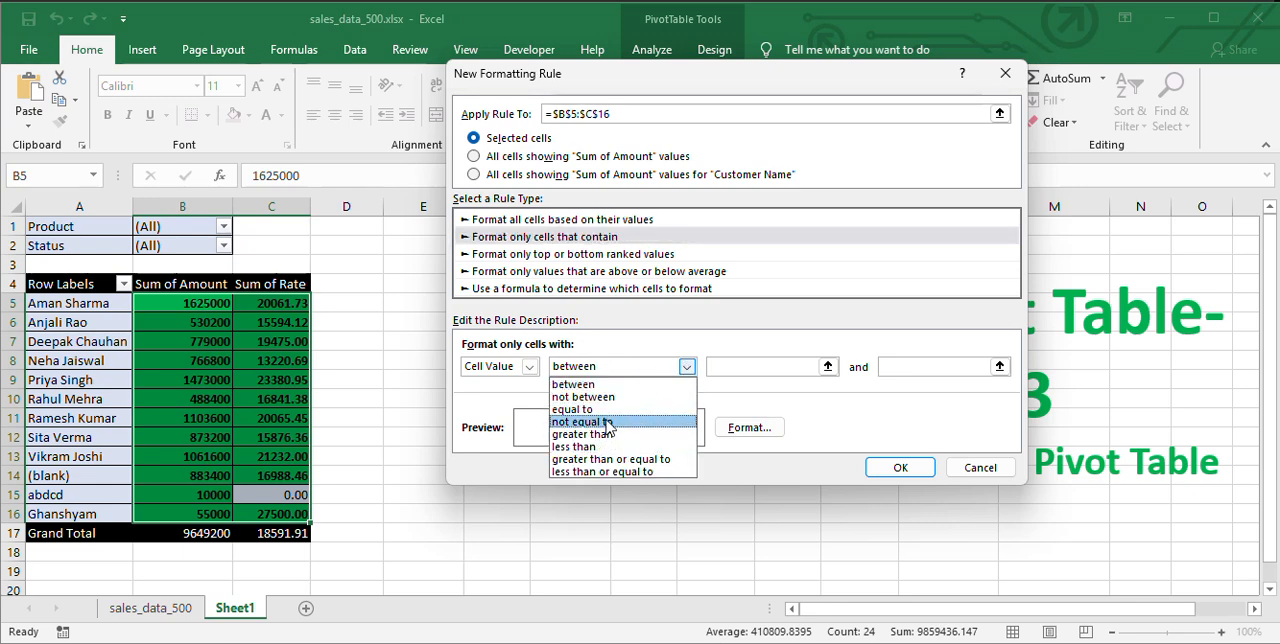
left_click(625, 410)
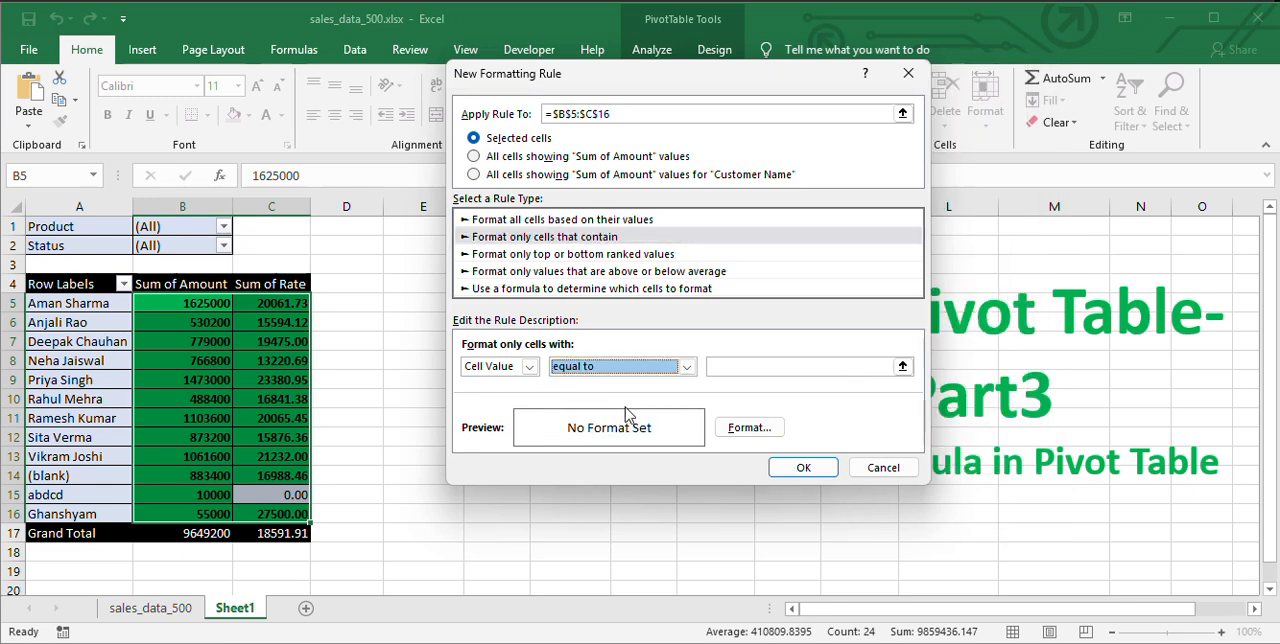
left_click(686, 366)
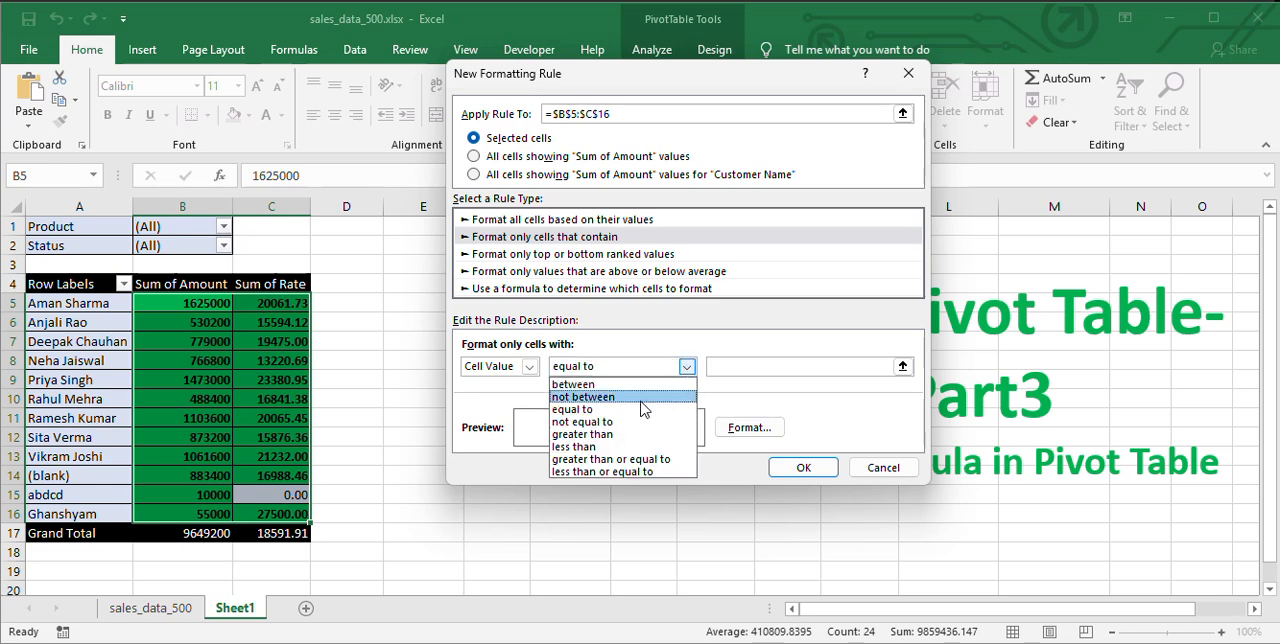
left_click(605, 459)
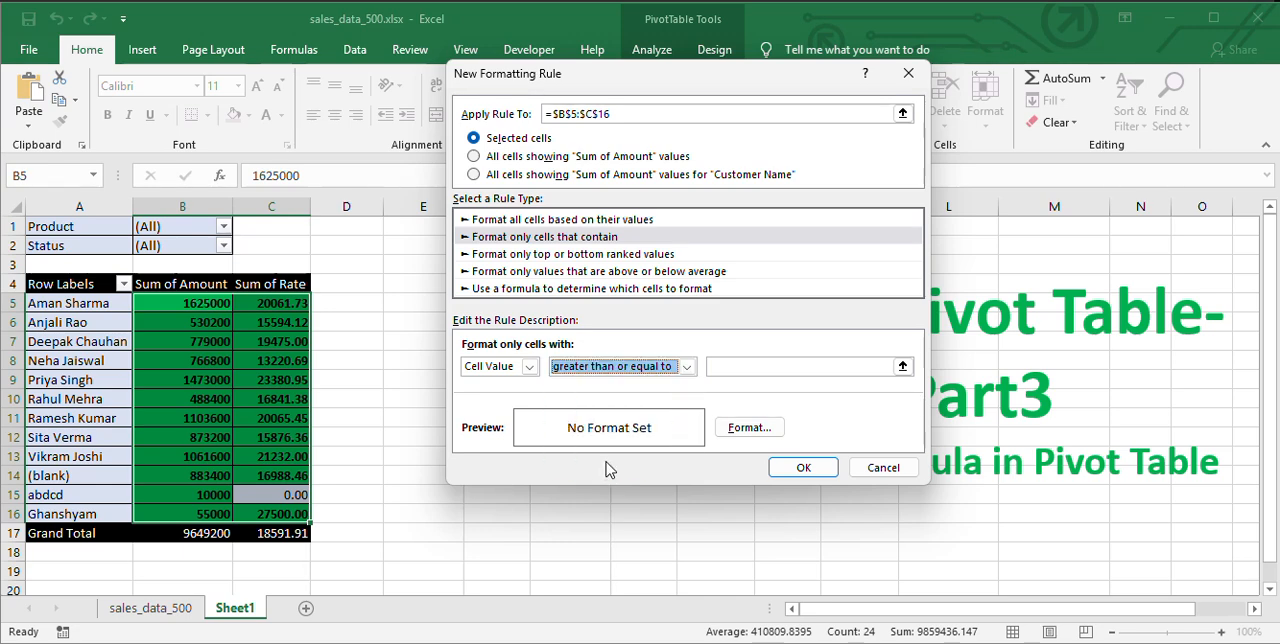
left_click(738, 367)
type("0")
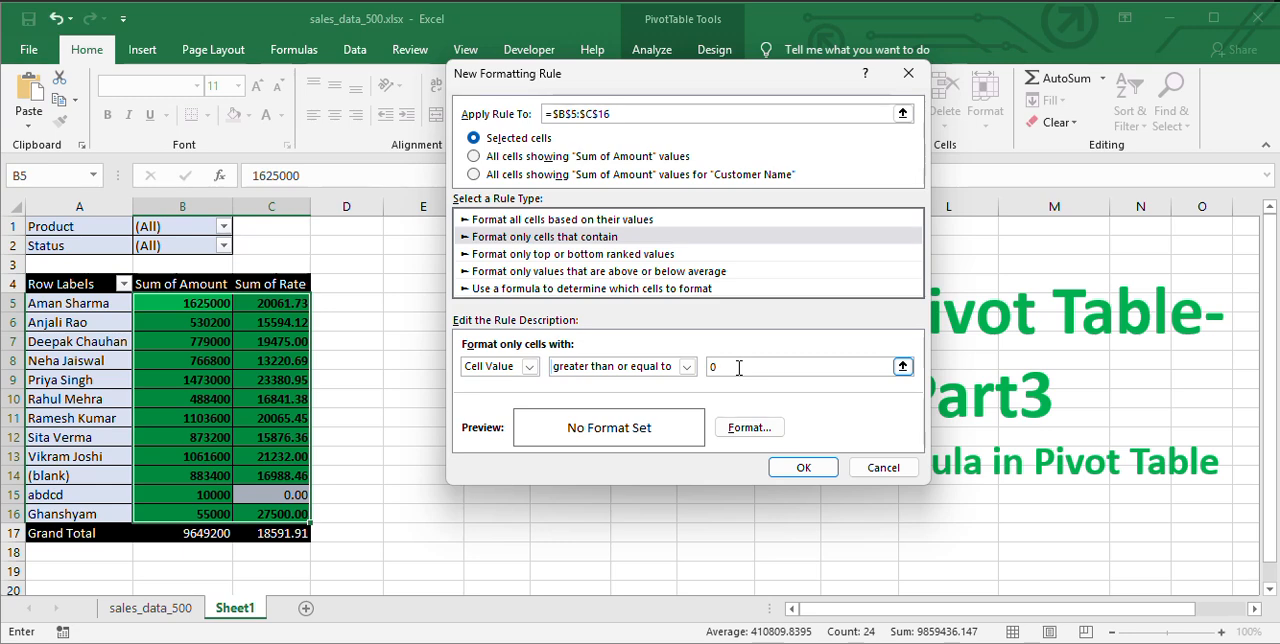
Give the new rule a solid red background fill and apply it to the selected pivot values.
left_click(749, 427)
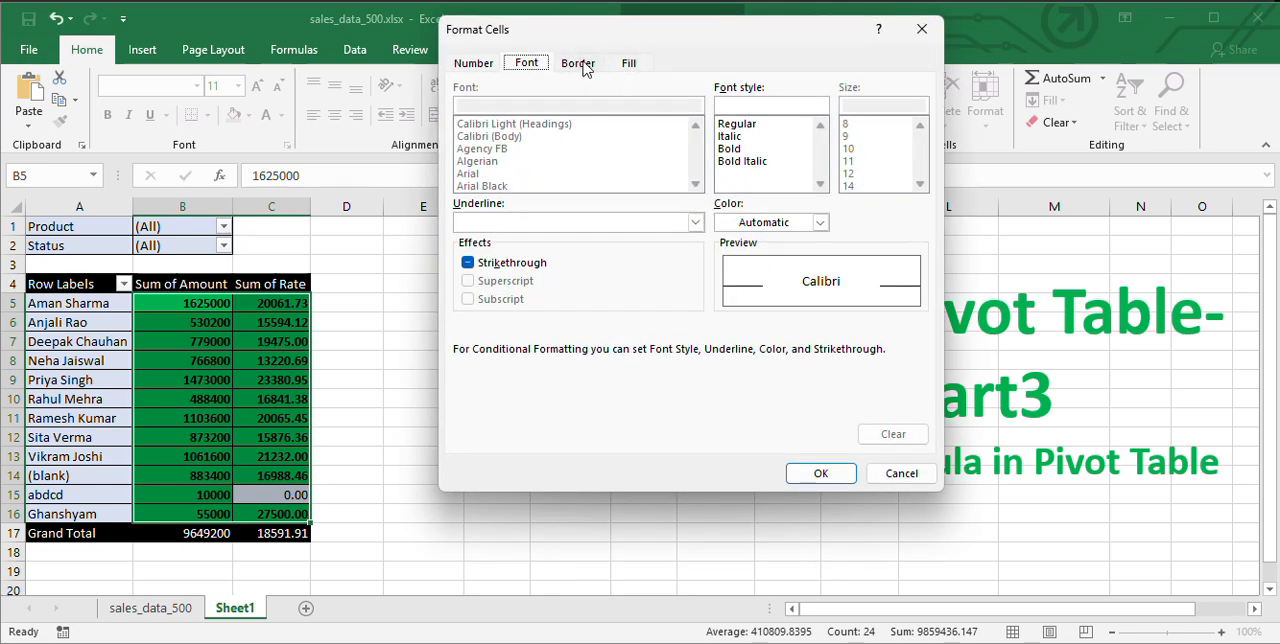
left_click(629, 63)
left_click(488, 251)
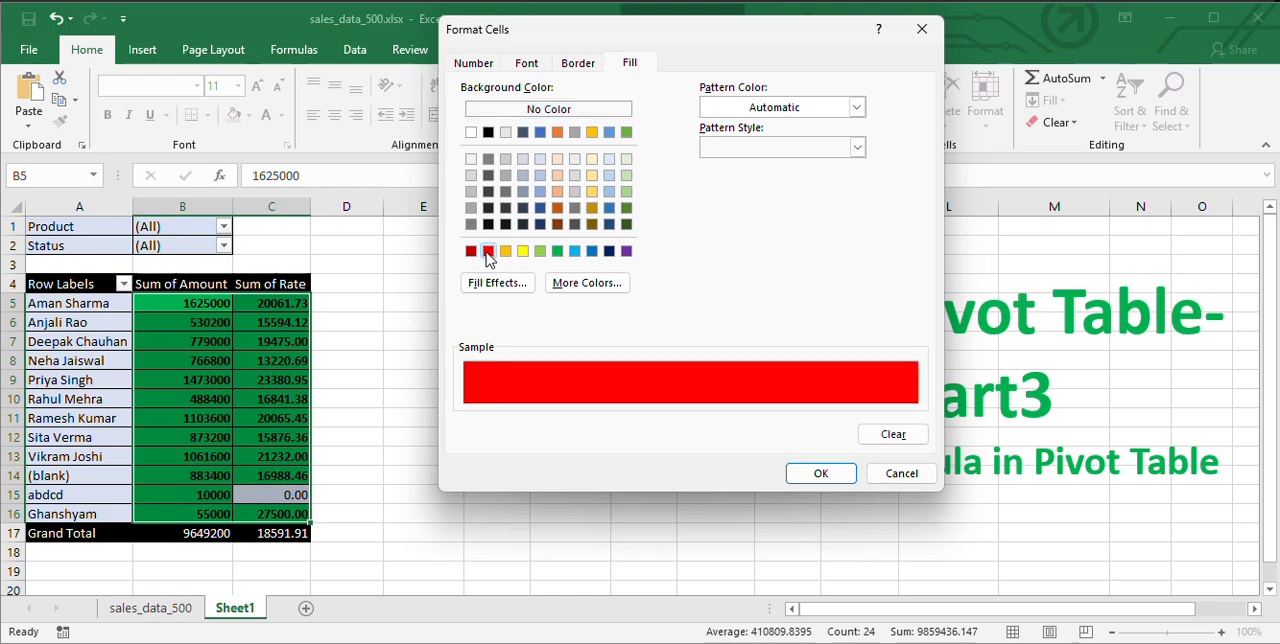
left_click(815, 474)
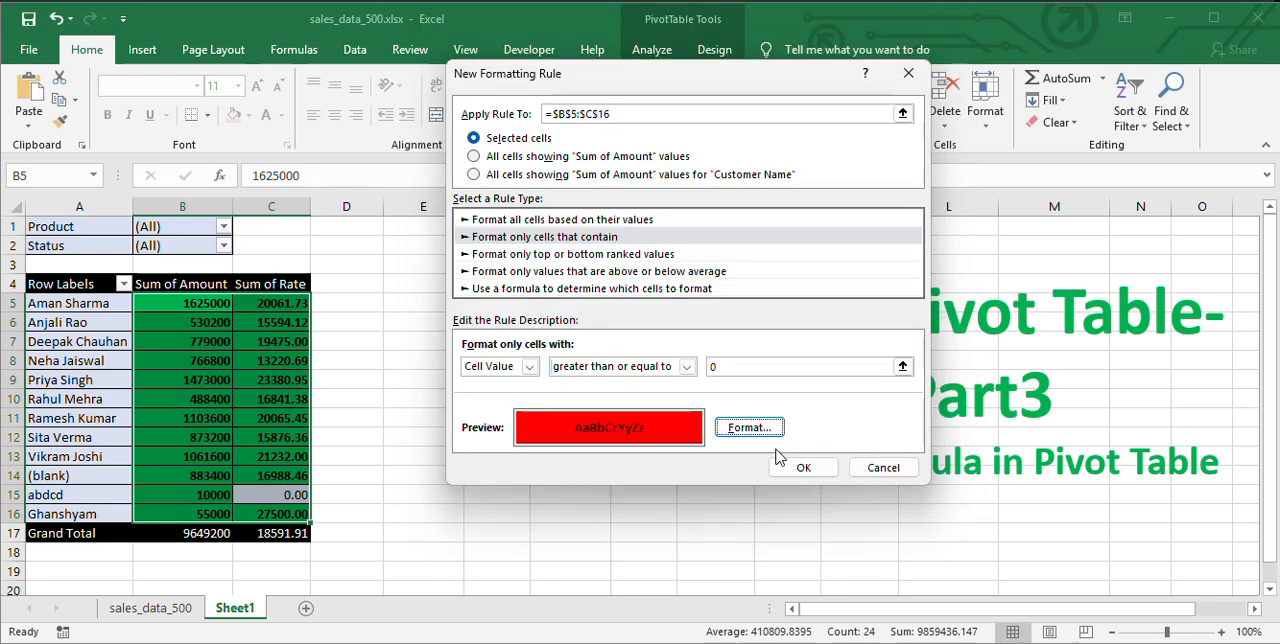
left_click(800, 470)
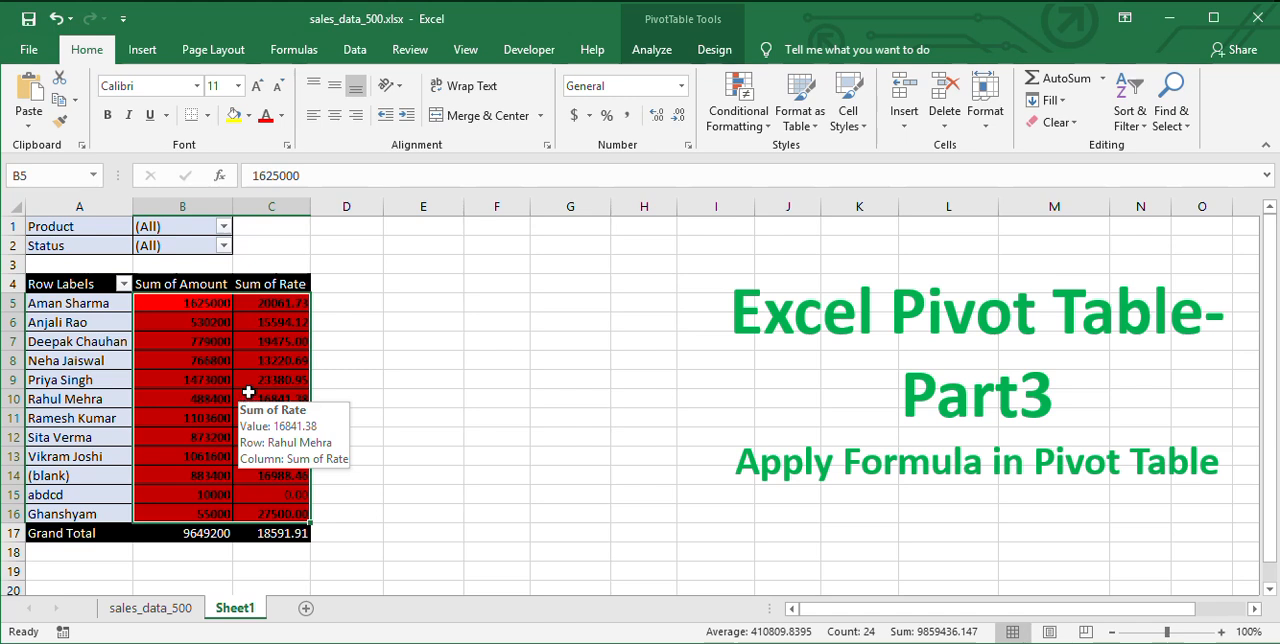
left_click(292, 362)
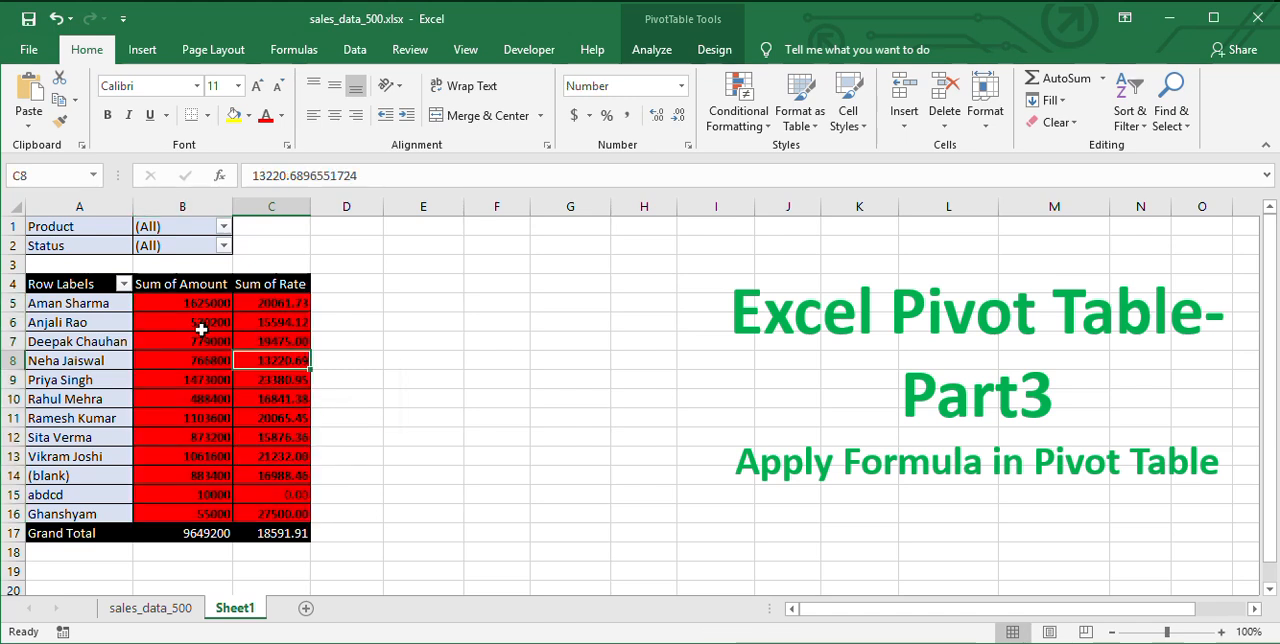
Change the red rule for B5:C16 to cell value less than or equal to 0 and apply it.
left_click_drag(206, 300, 300, 512)
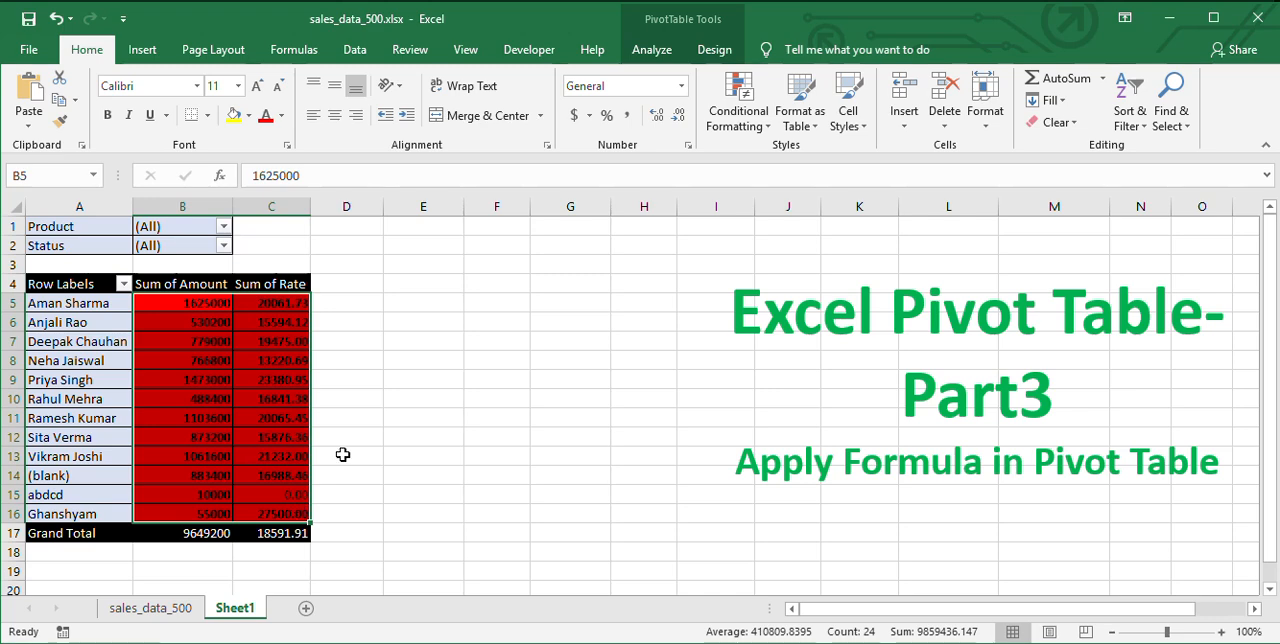
left_click(758, 140)
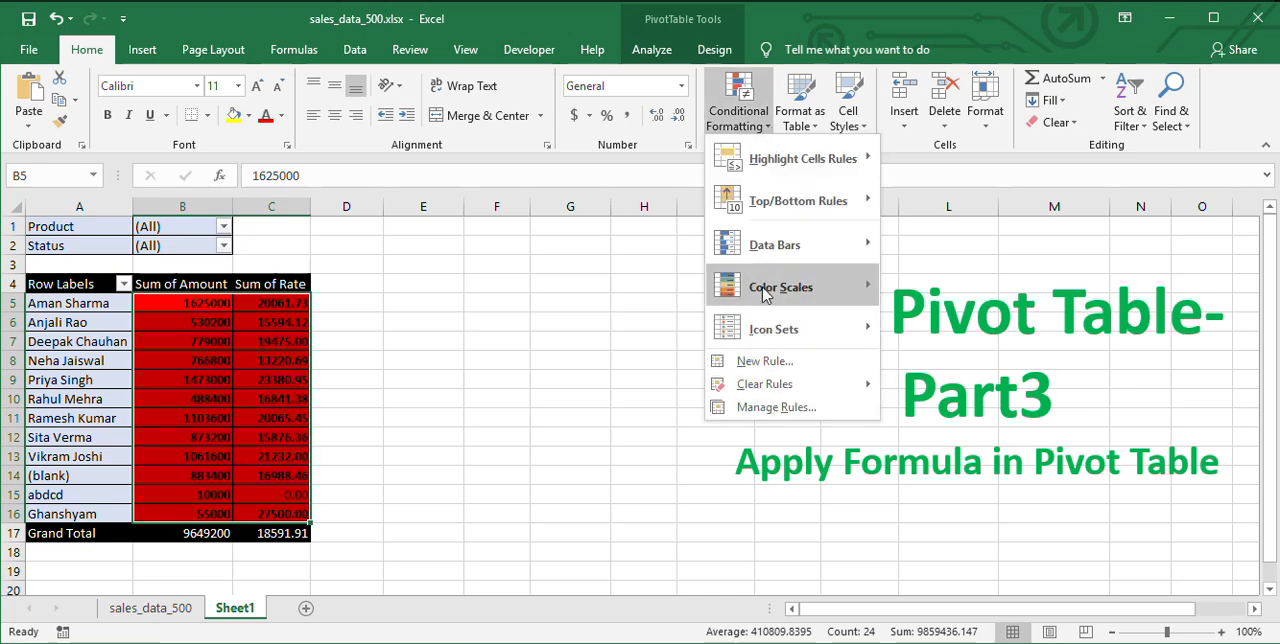
left_click(772, 408)
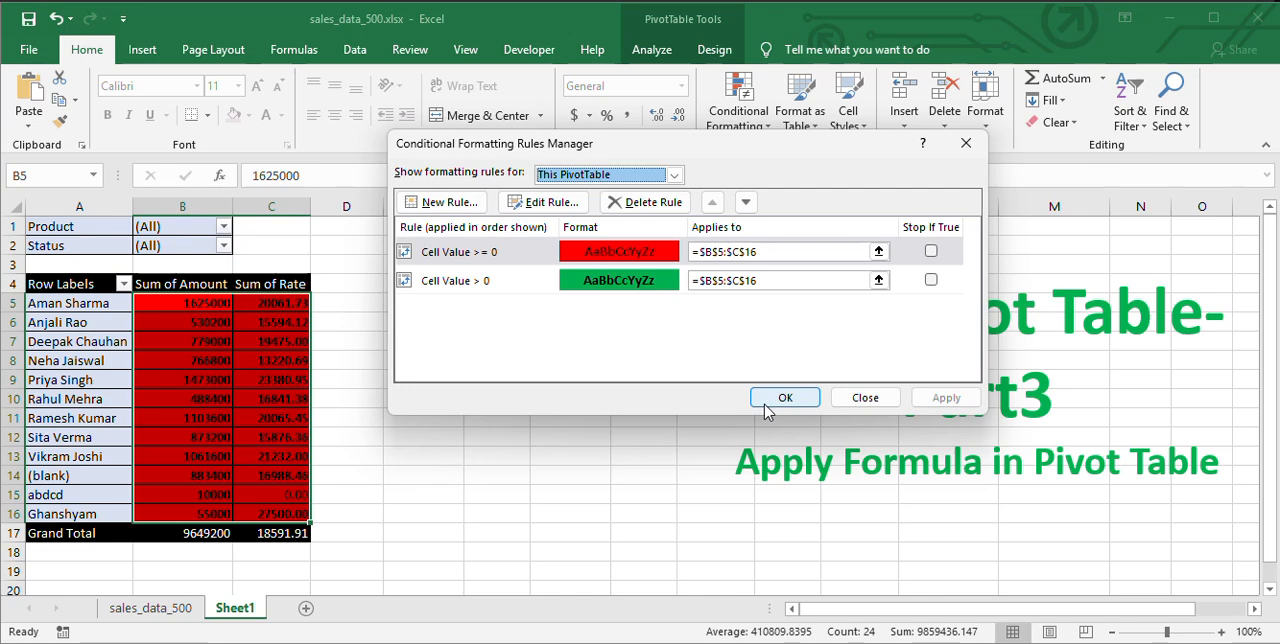
left_click(520, 257)
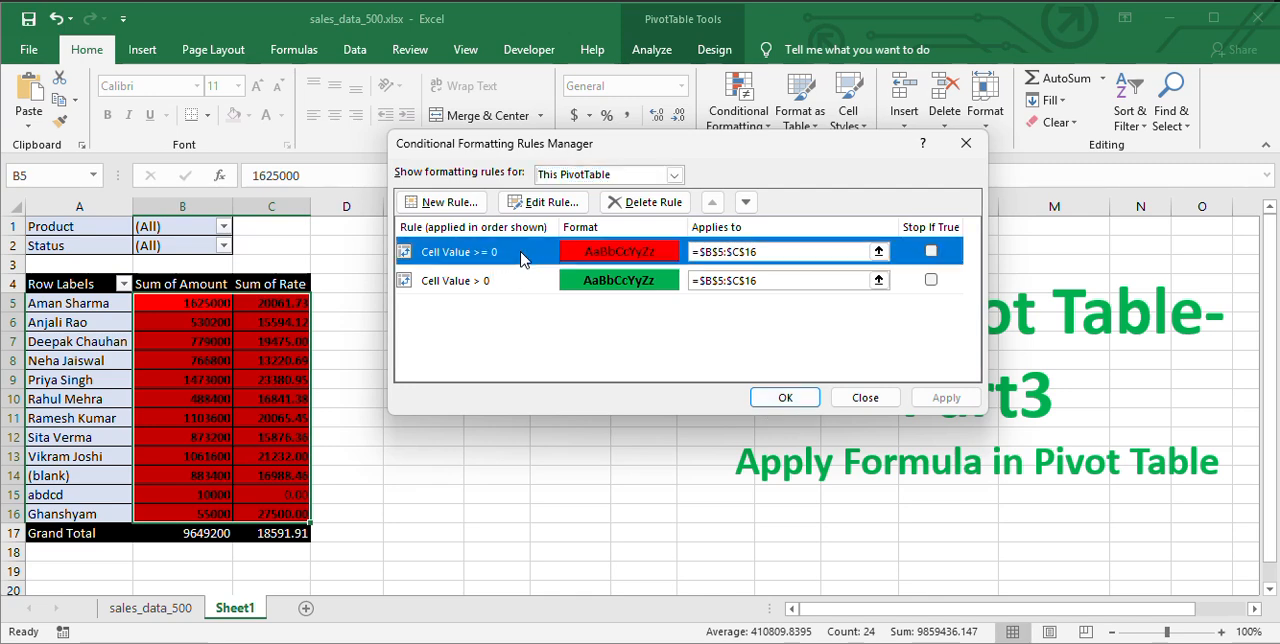
double_click(514, 254)
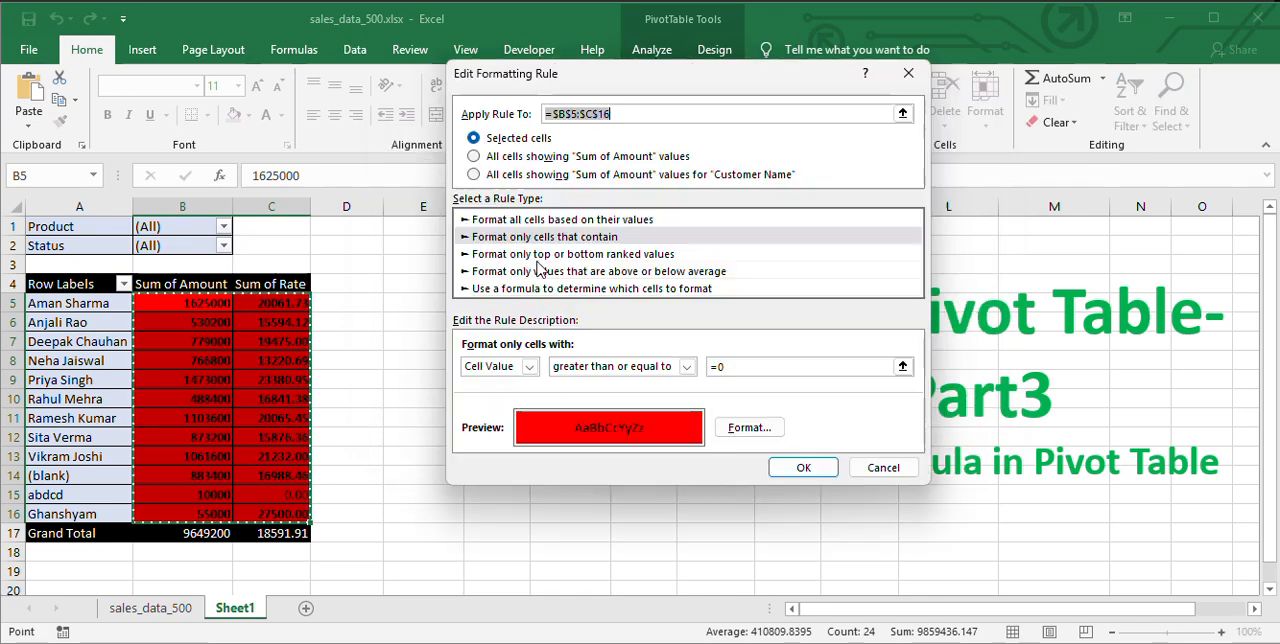
left_click(687, 366)
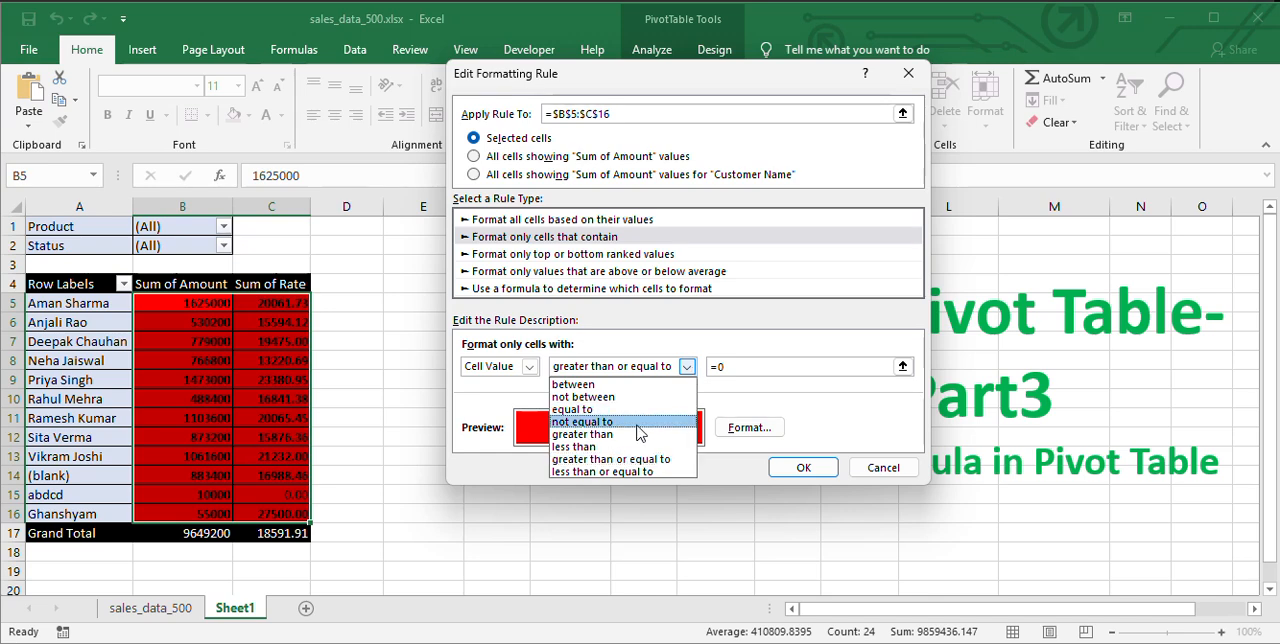
left_click(603, 471)
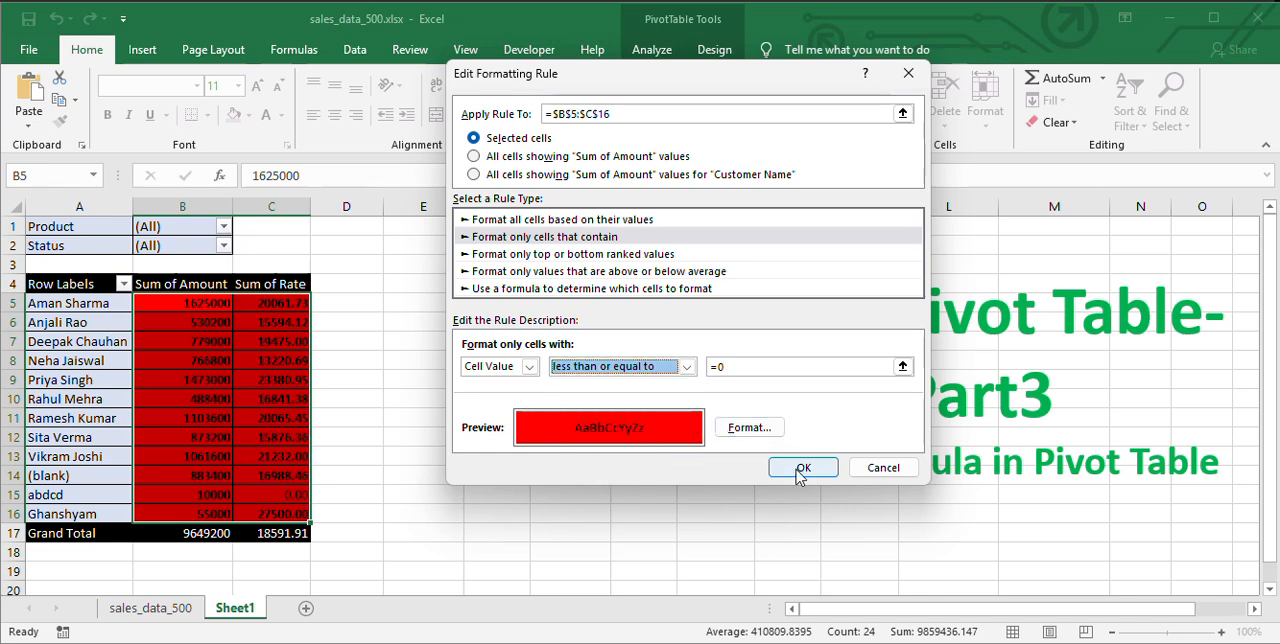
left_click(804, 474)
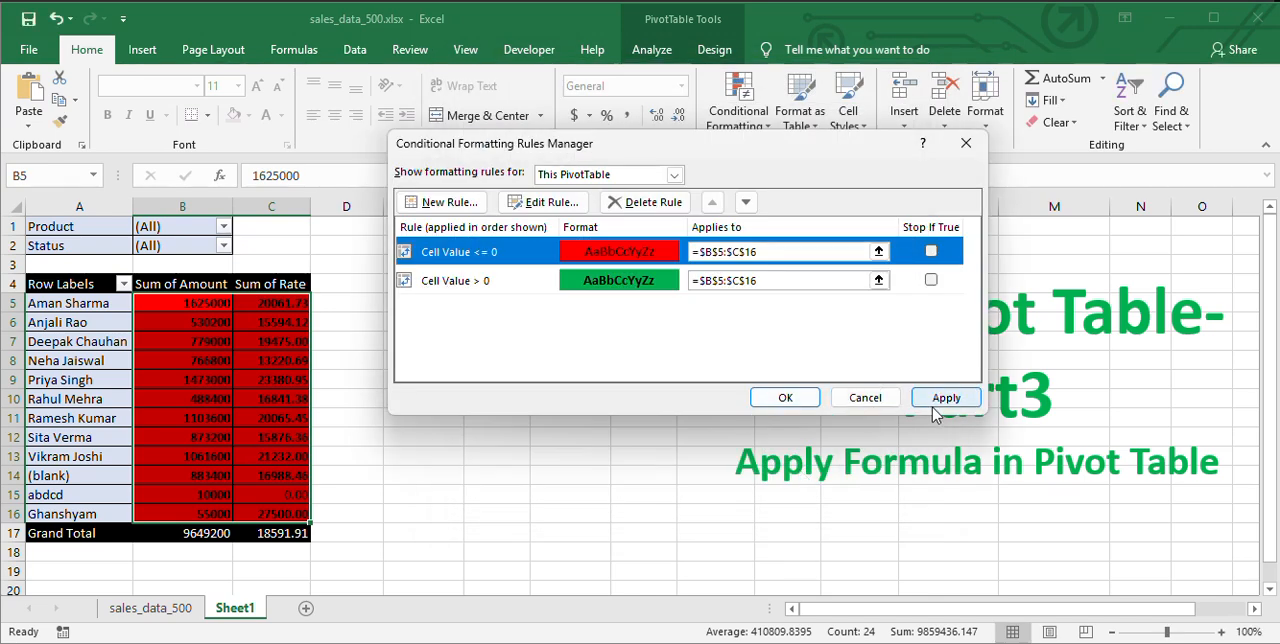
left_click(946, 400)
left_click(782, 398)
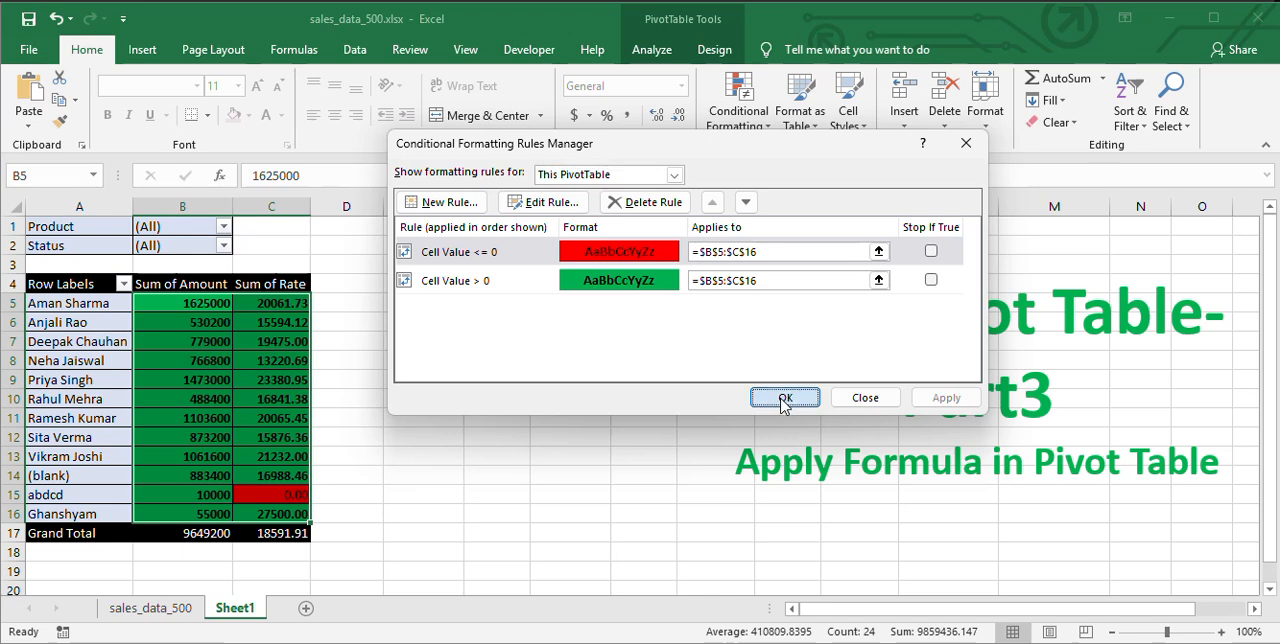
left_click(268, 342)
left_click(262, 494)
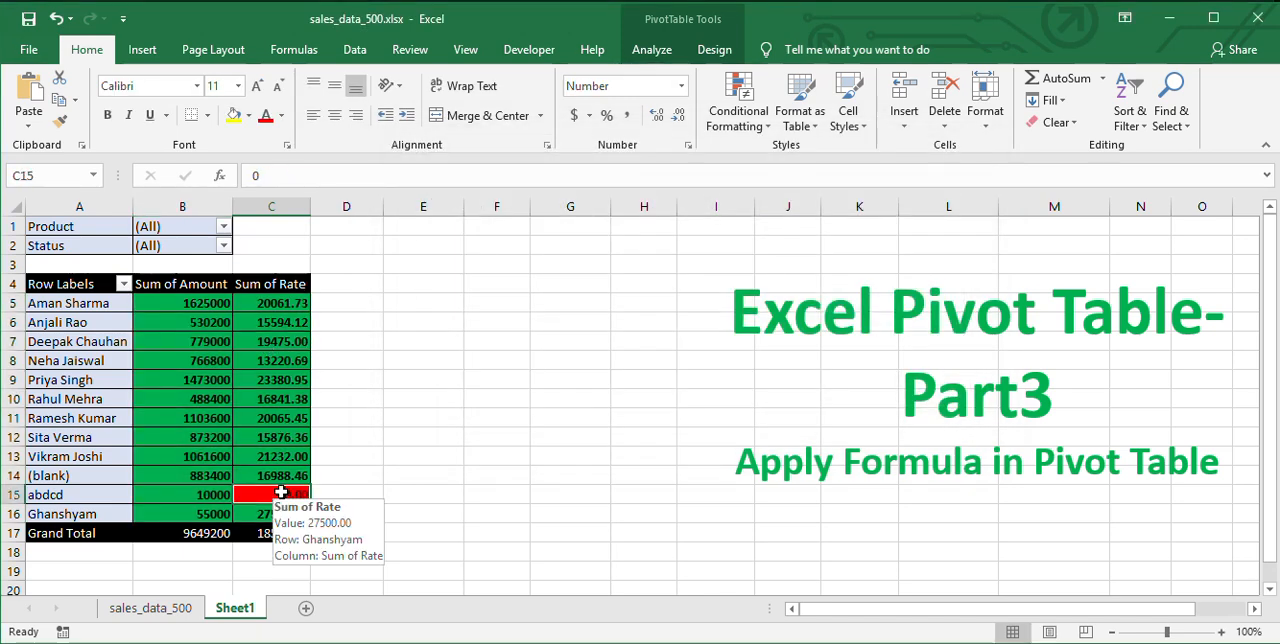
Review the red and green conditional formatting rules for B5:C16, comparing their conditions, formats and ranges in the rules manager.
left_click_drag(199, 297, 298, 511)
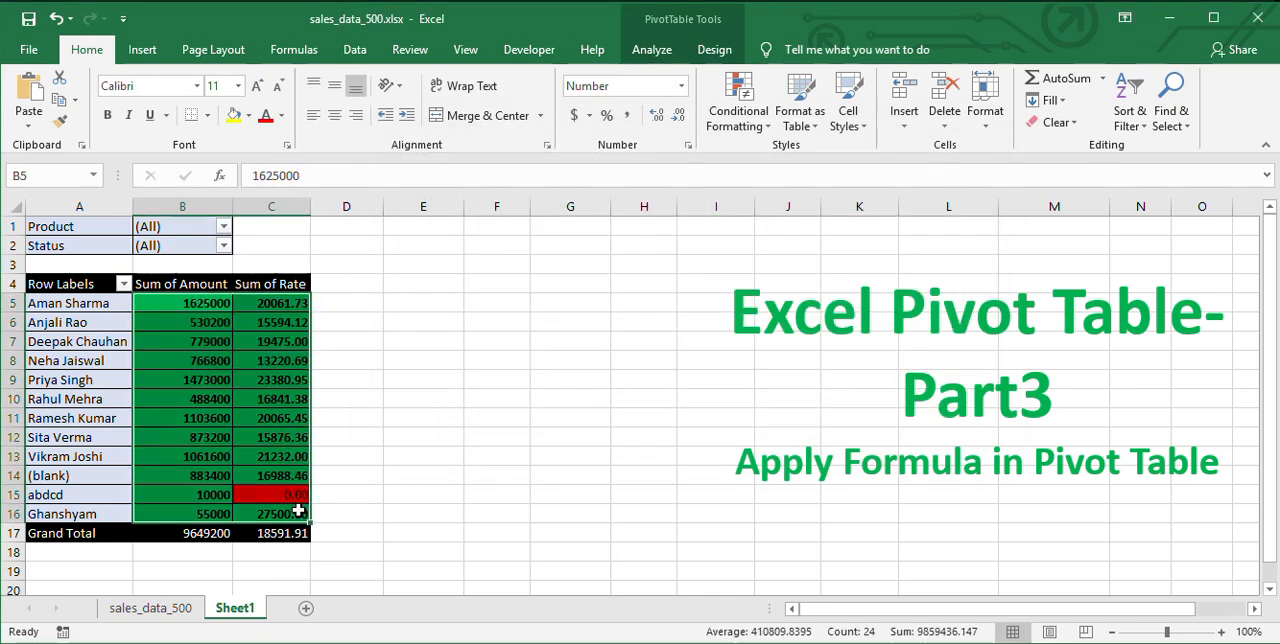
left_click(738, 110)
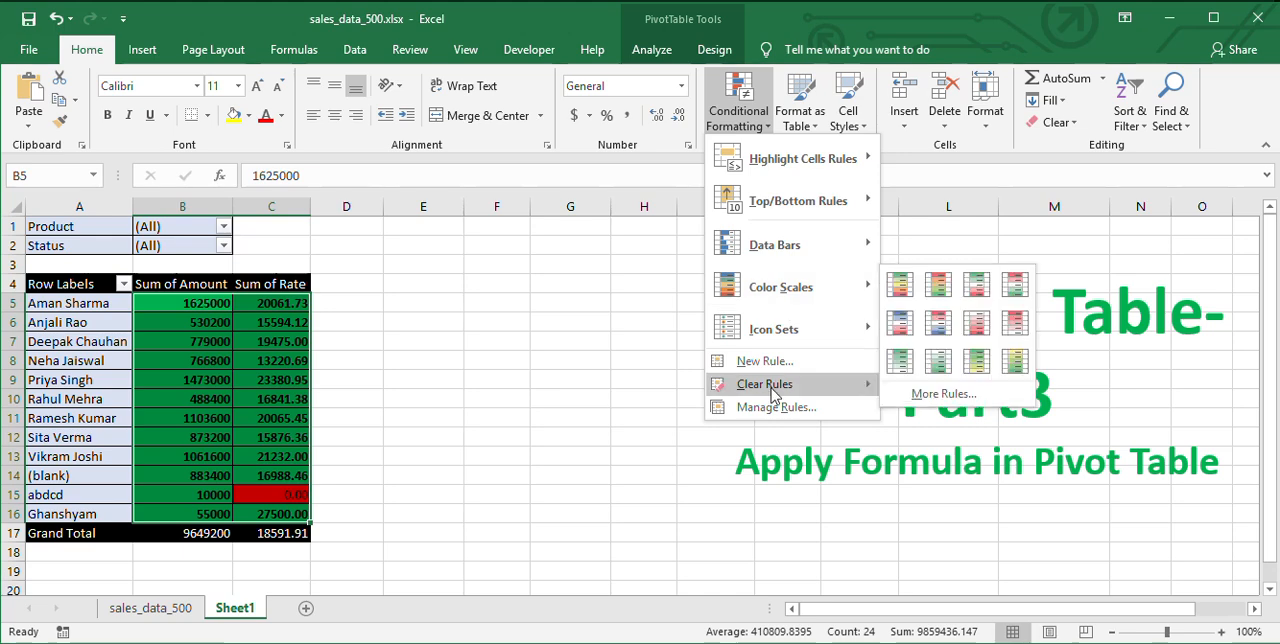
left_click(768, 407)
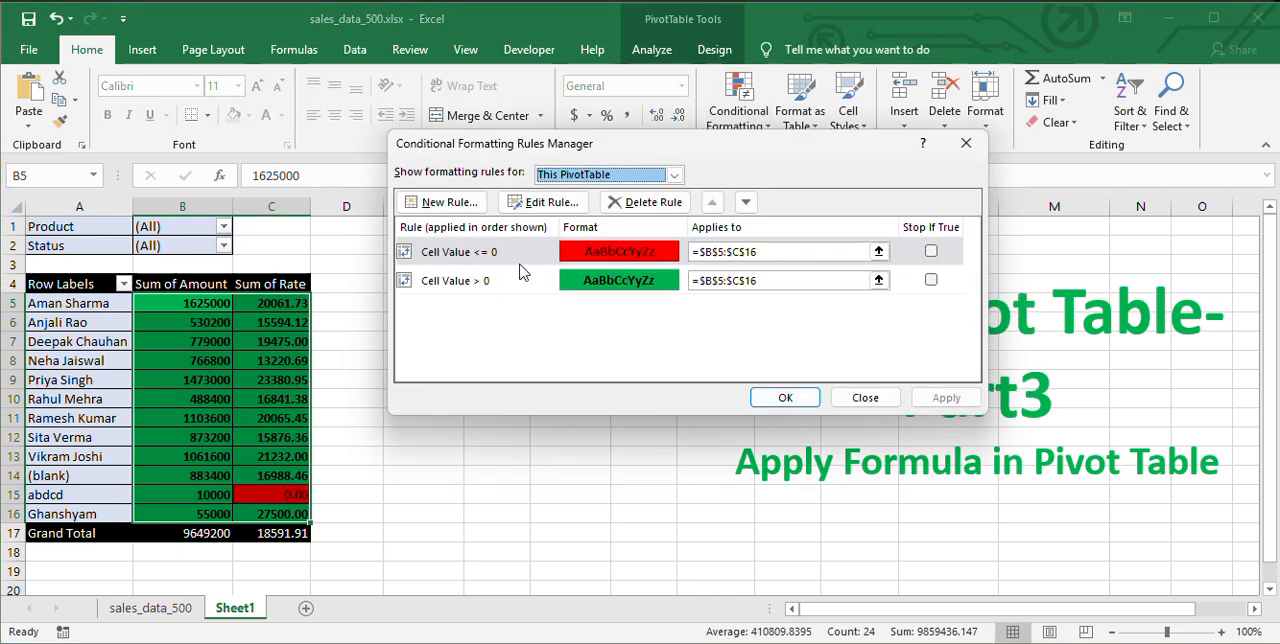
left_click(451, 257)
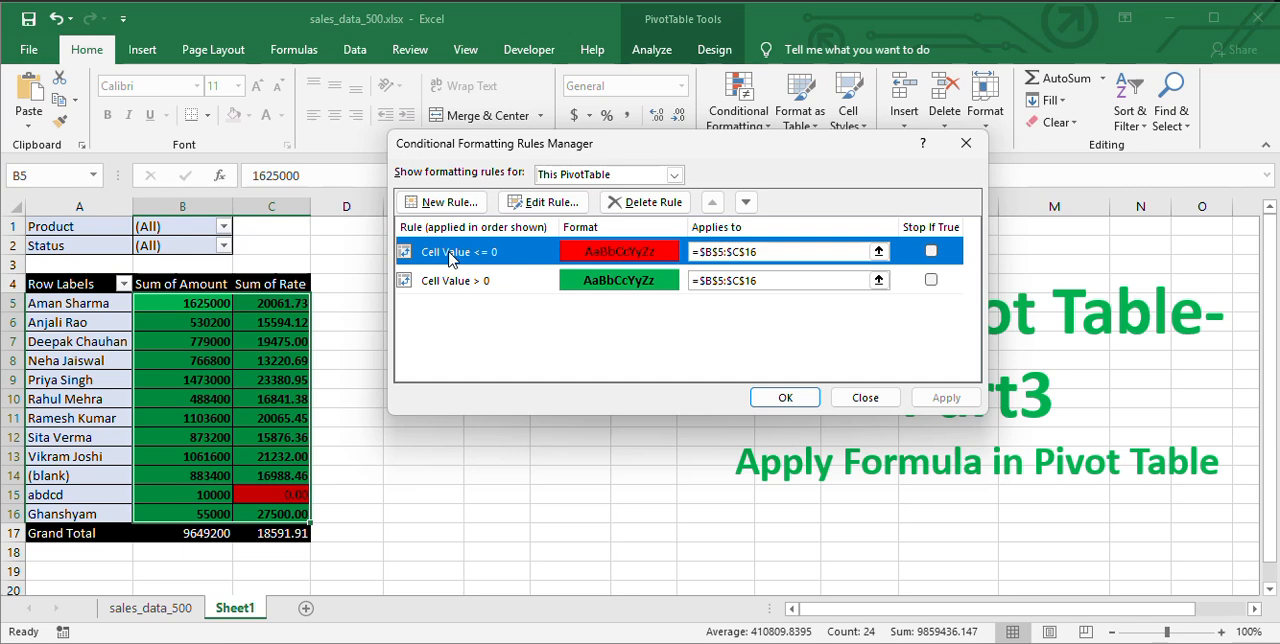
left_click(485, 287)
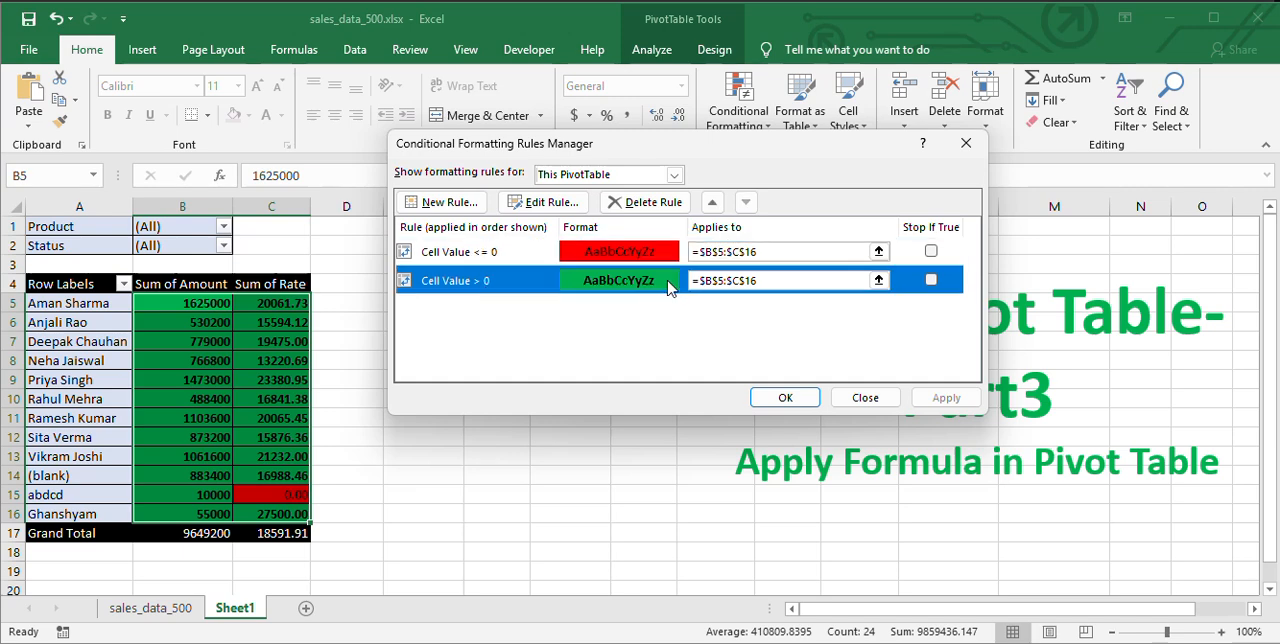
left_click(494, 258)
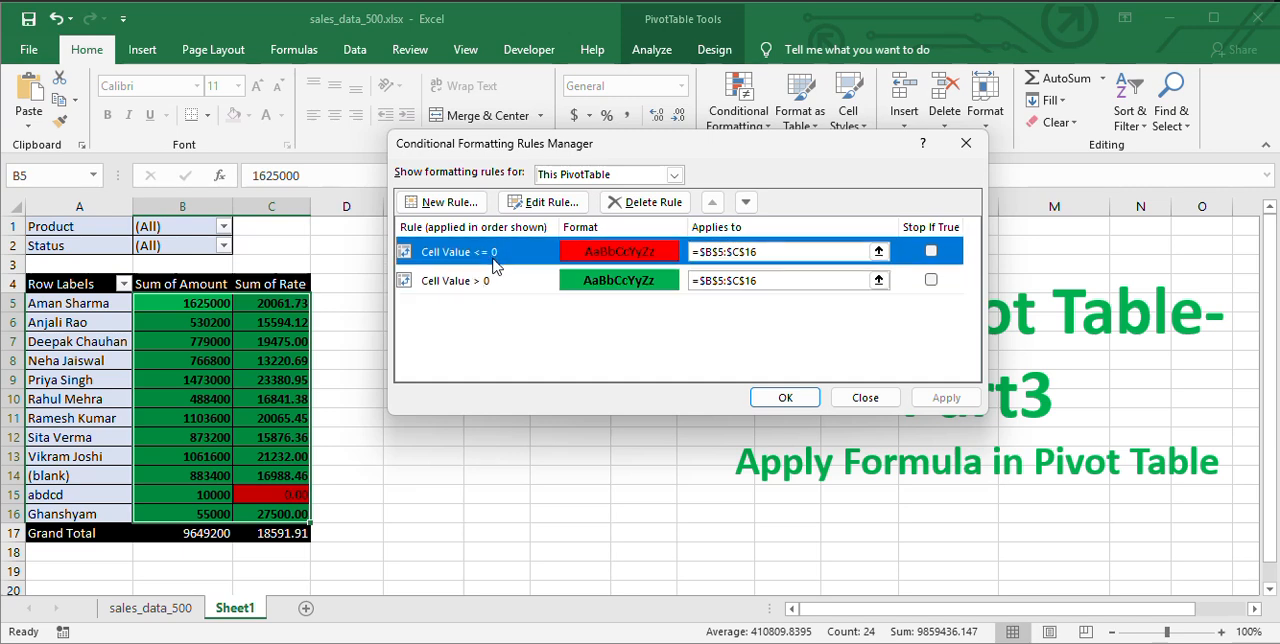
left_click(482, 289)
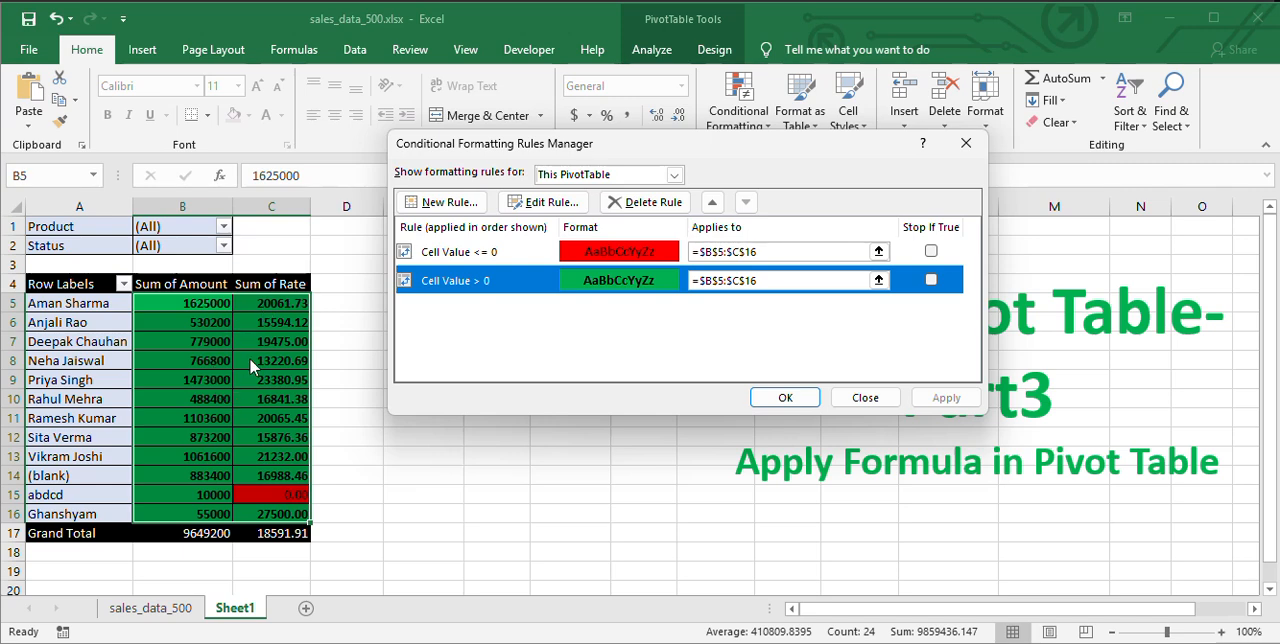
left_click(535, 252)
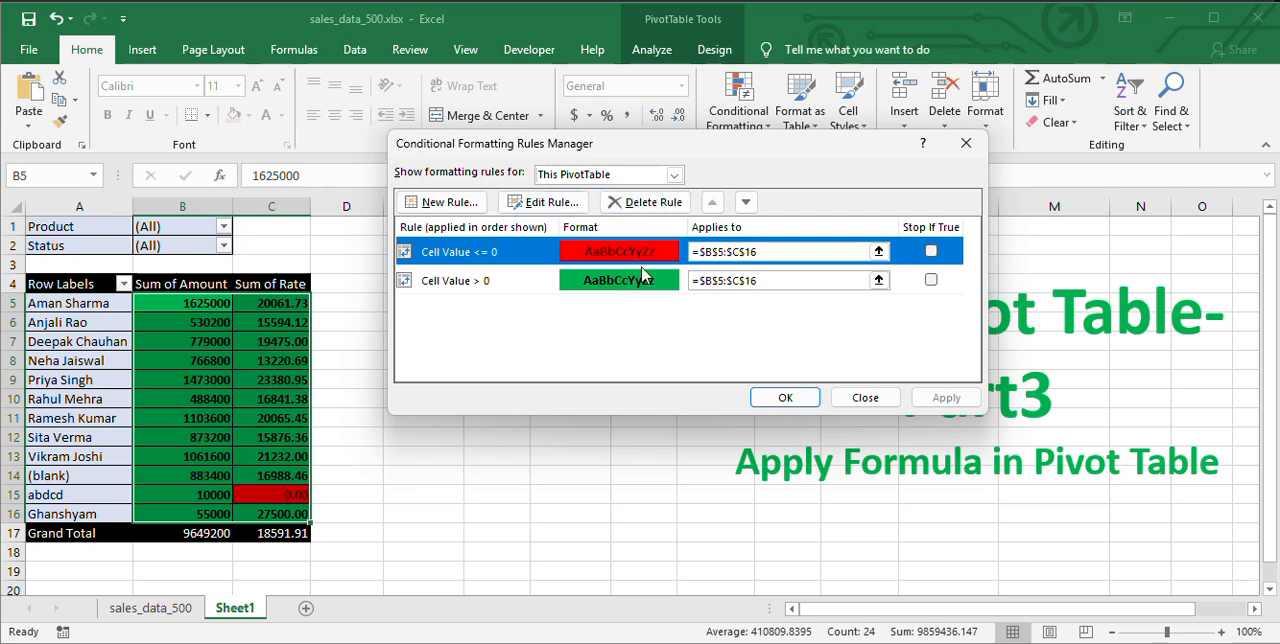
Accept the conditional formatting rules and return to the Sum of Rate values in the pivot table.
left_click(785, 397)
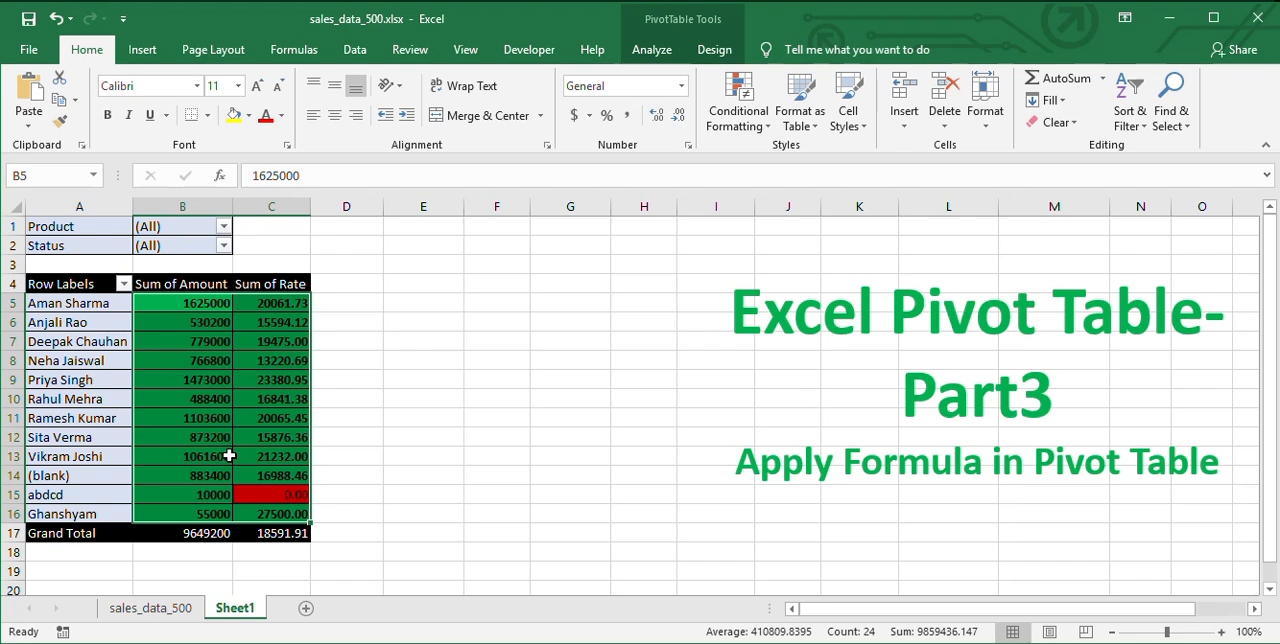
left_click(270, 421)
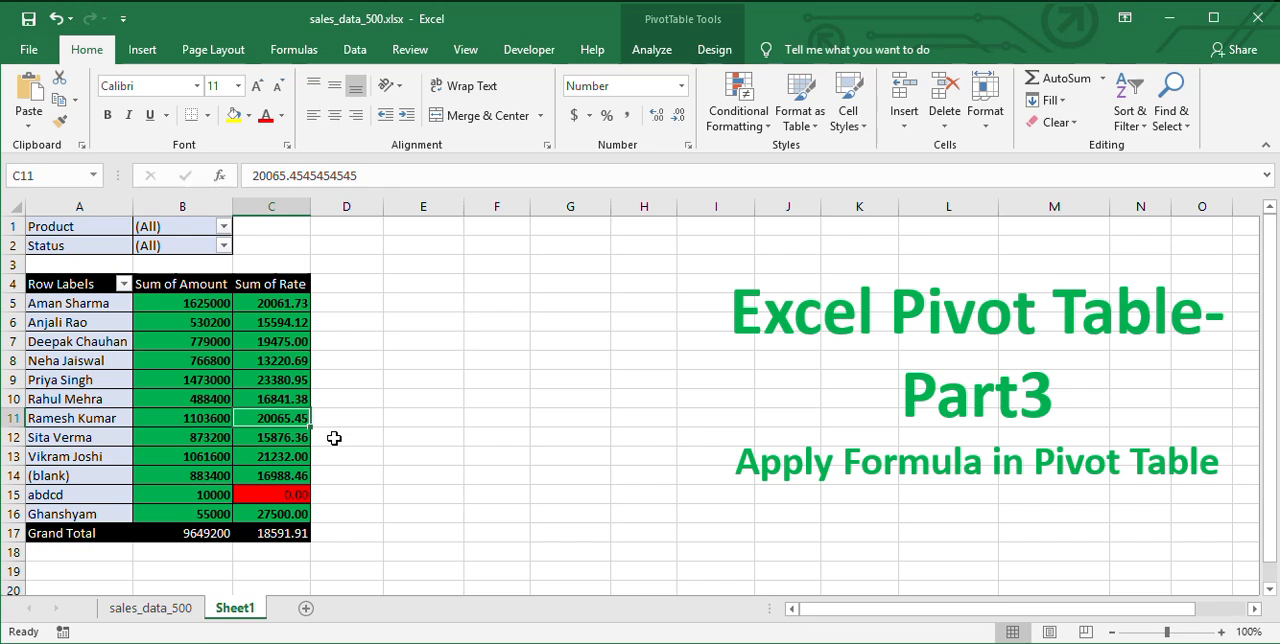
left_click(275, 322)
left_click(281, 301)
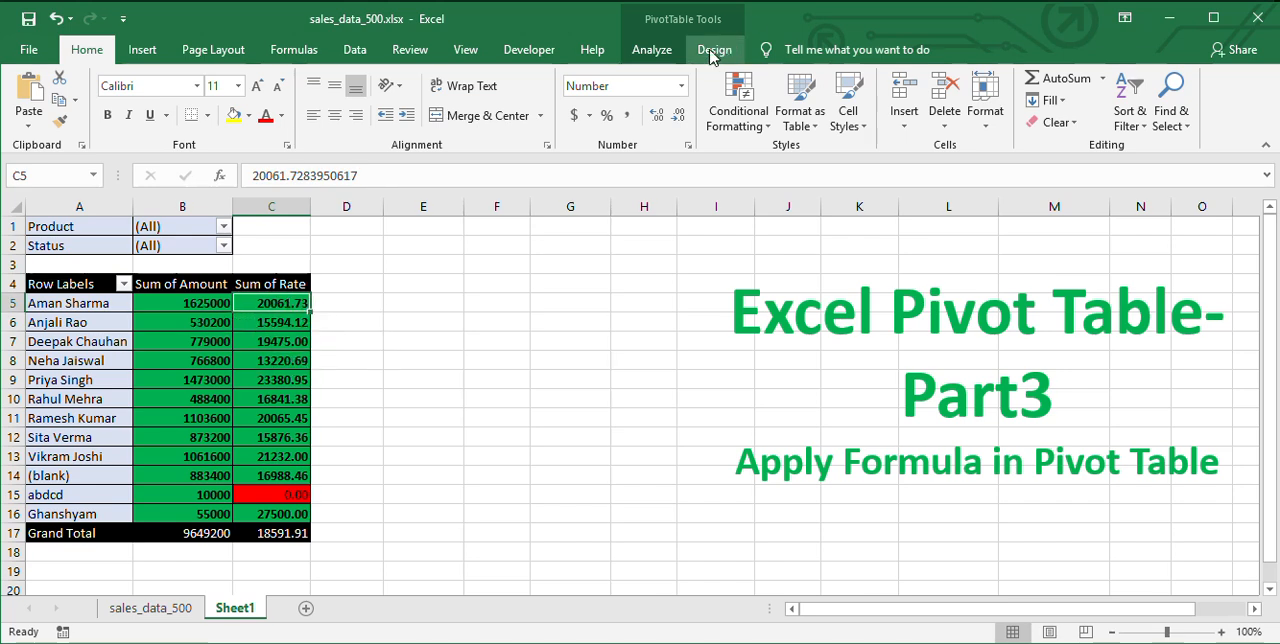
Copy the formula of the existing Rate calculated field, delete that field and apply the deletion to the pivot table.
left_click(662, 52)
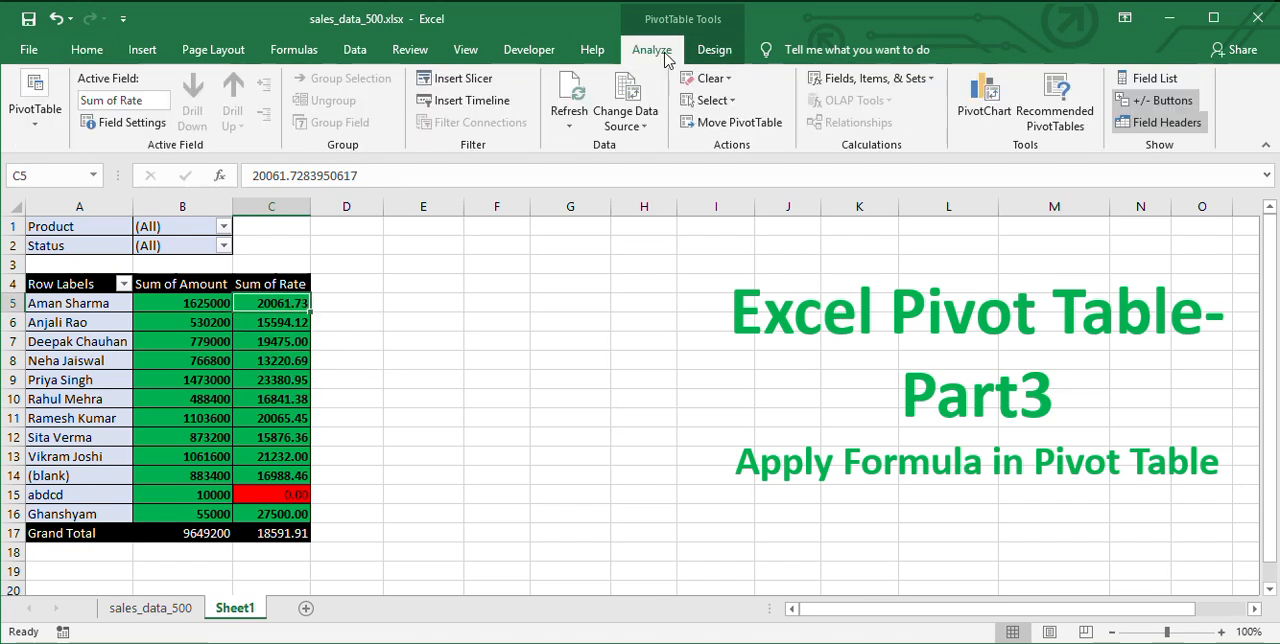
left_click(890, 80)
left_click(882, 102)
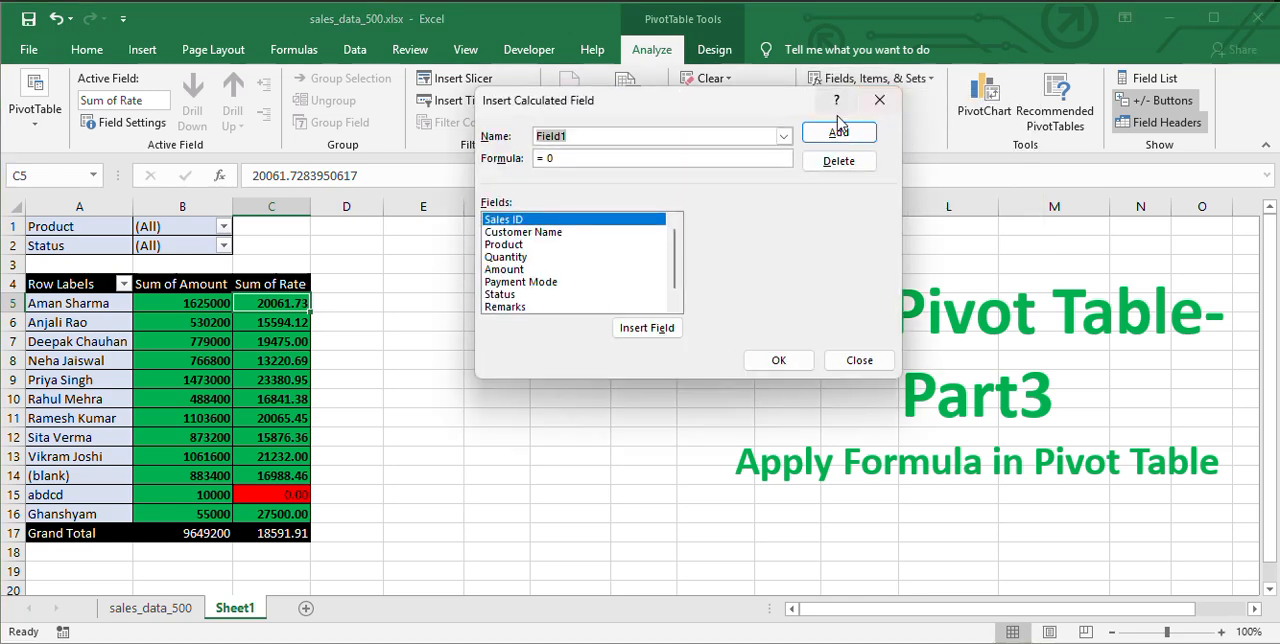
left_click(786, 140)
left_click(584, 155)
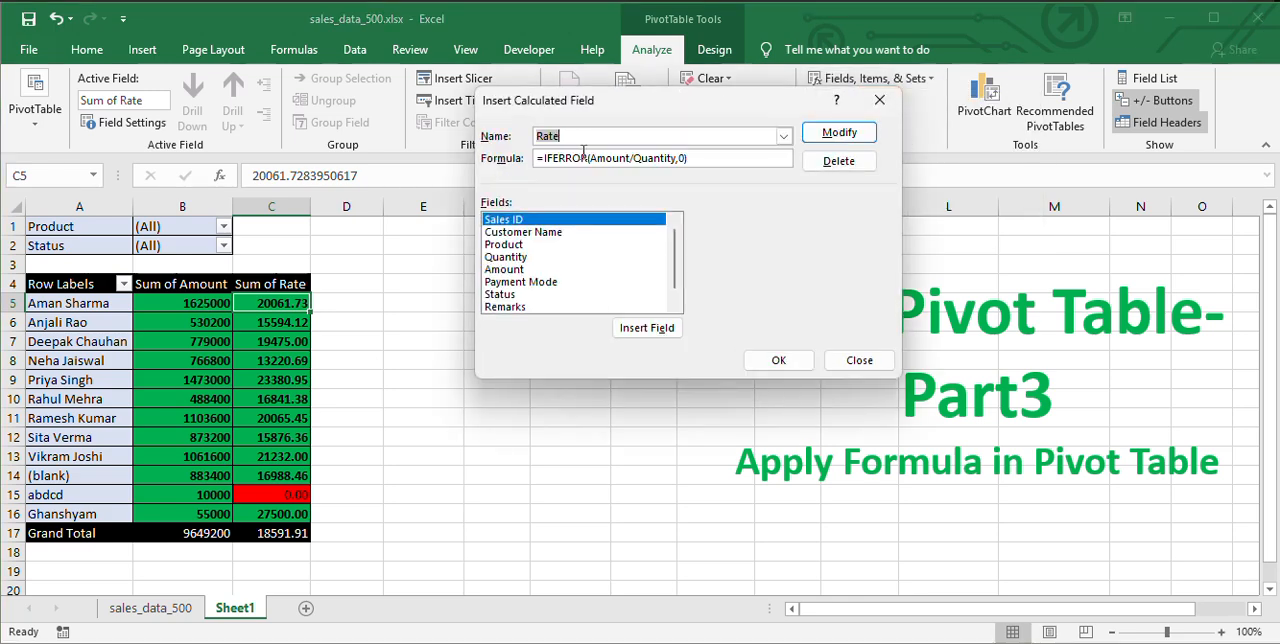
left_click(855, 136)
left_click_drag(689, 158, 443, 150)
key("ctrl+c")
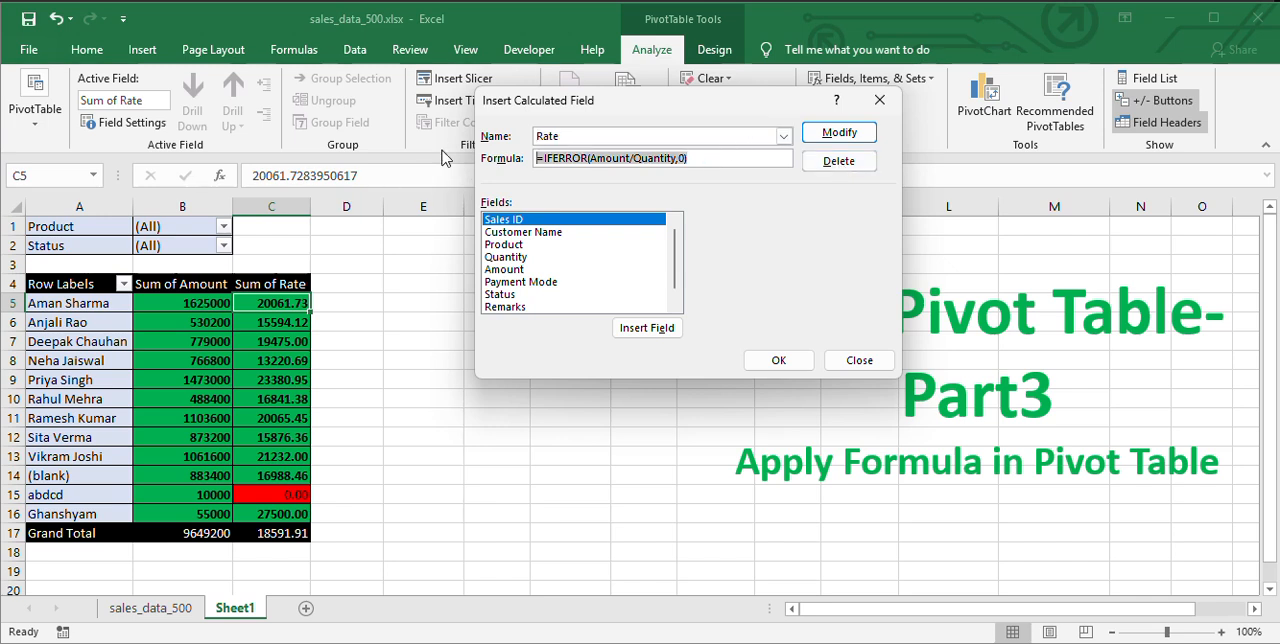
left_click(839, 161)
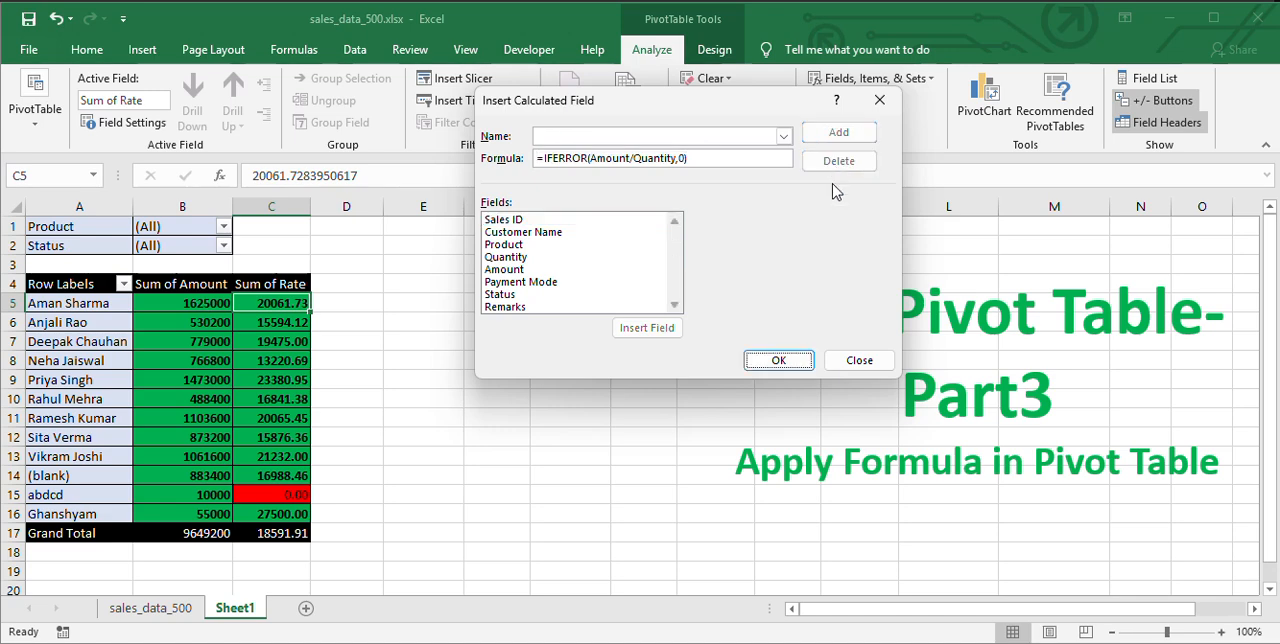
left_click(782, 360)
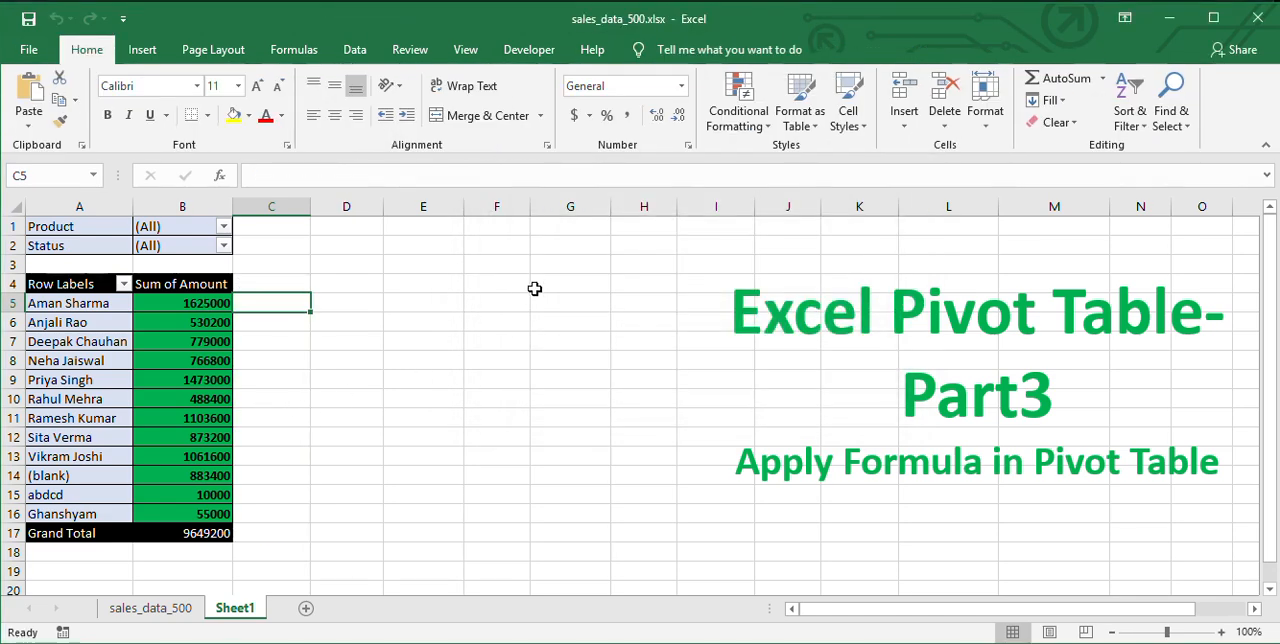
Add a calculated field named Rate to the pivot table with the formula =IFERROR(Amount/Quantity,0).
left_click(175, 341)
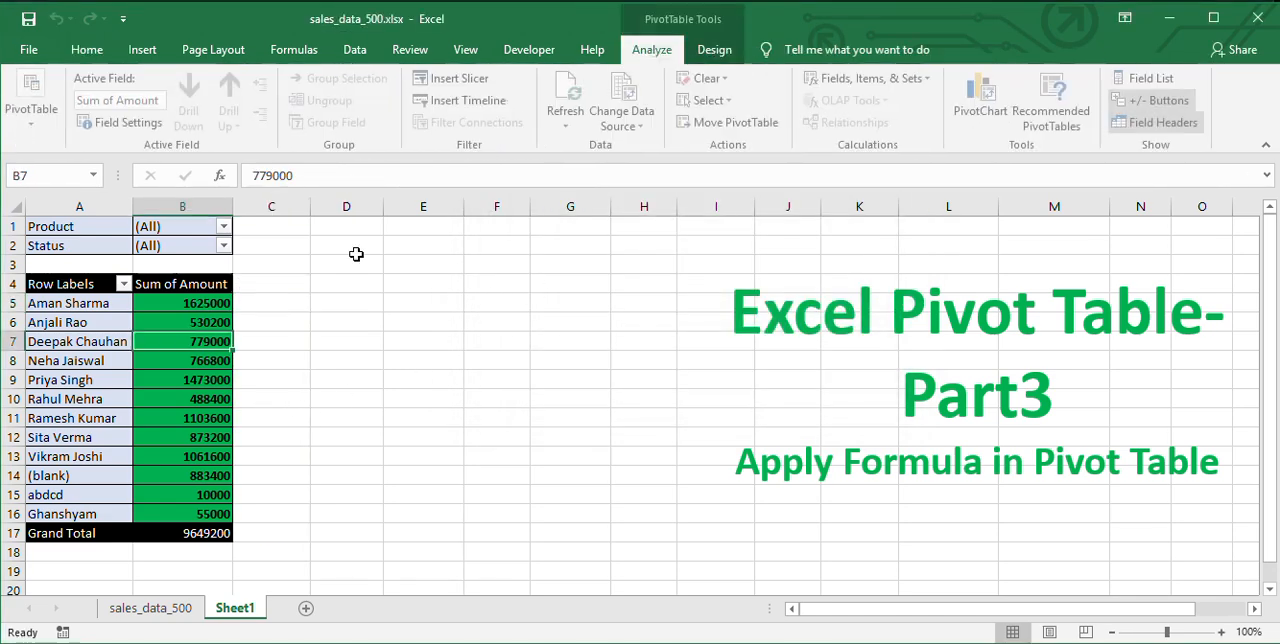
left_click(872, 78)
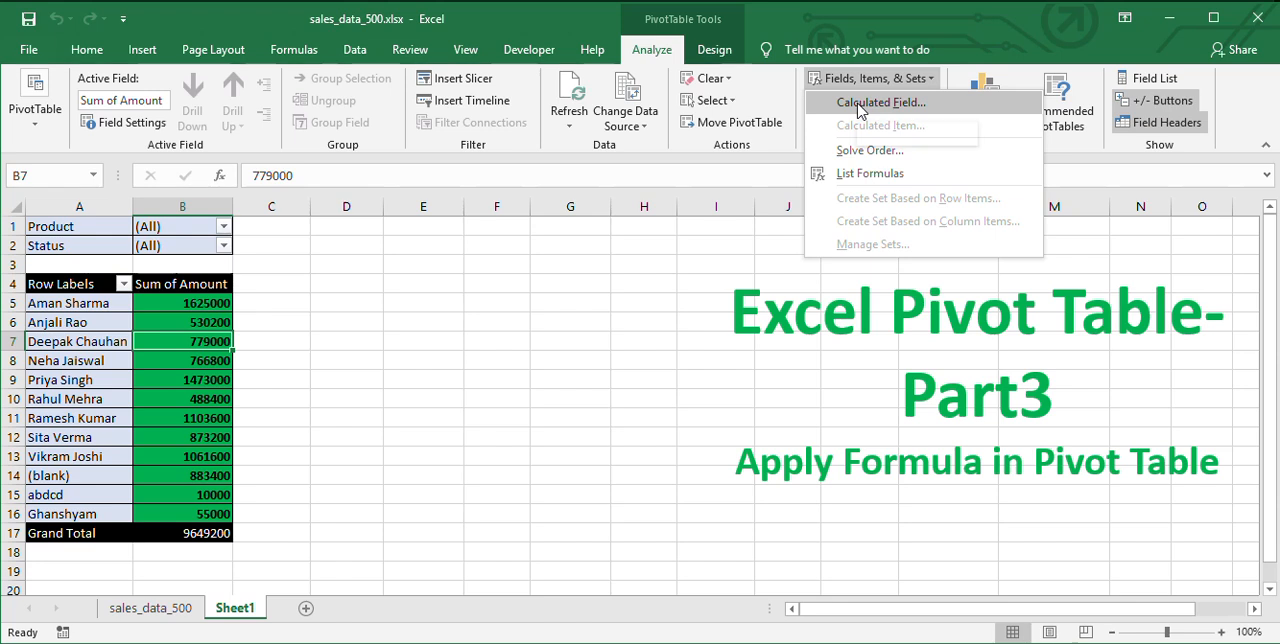
left_click(858, 104)
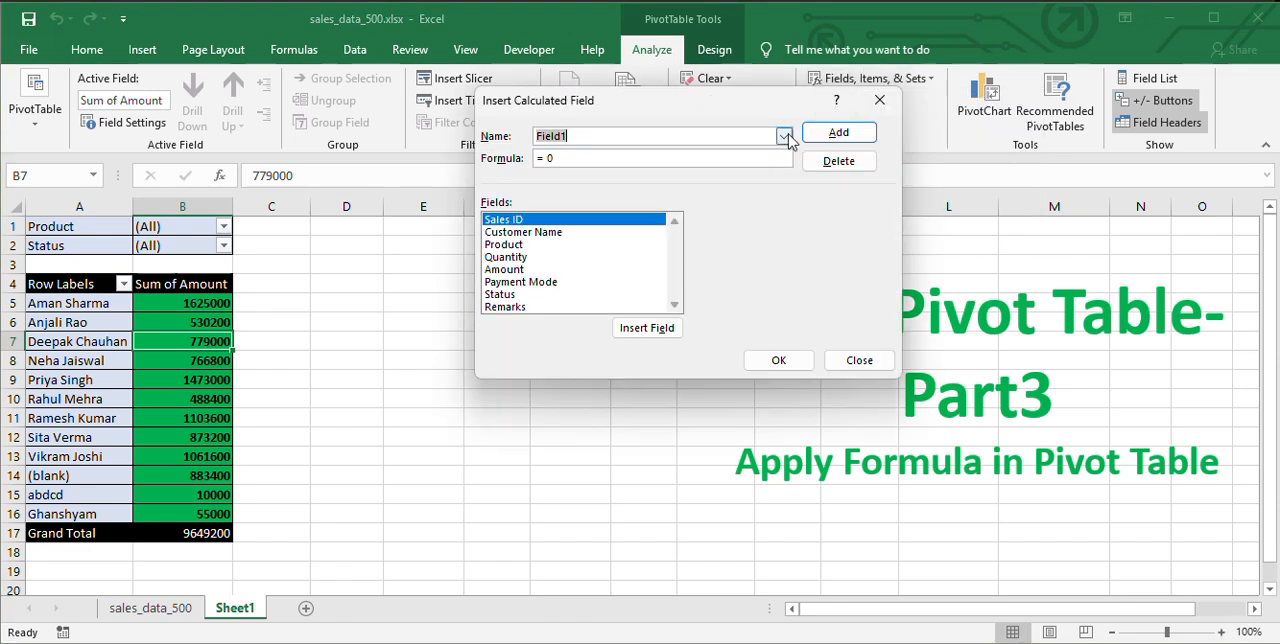
left_click(635, 136)
type("Rate")
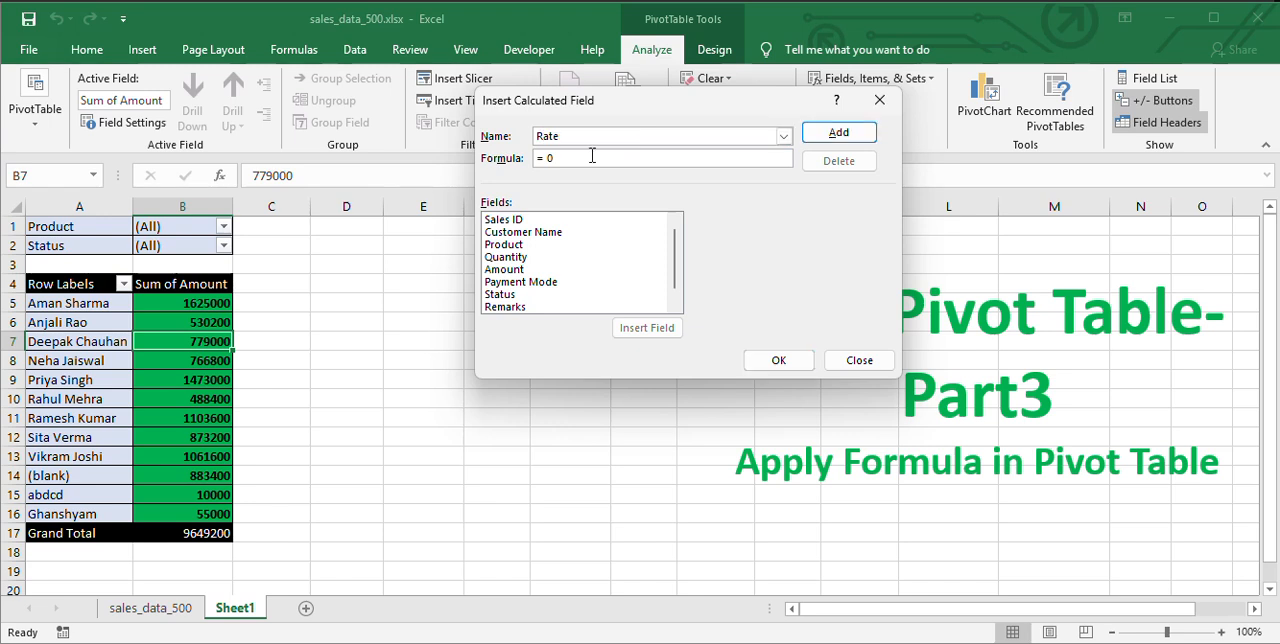
key("ctrl+v")
left_click(551, 160)
key("BackSpace")
key("BackSpace")
left_click(838, 132)
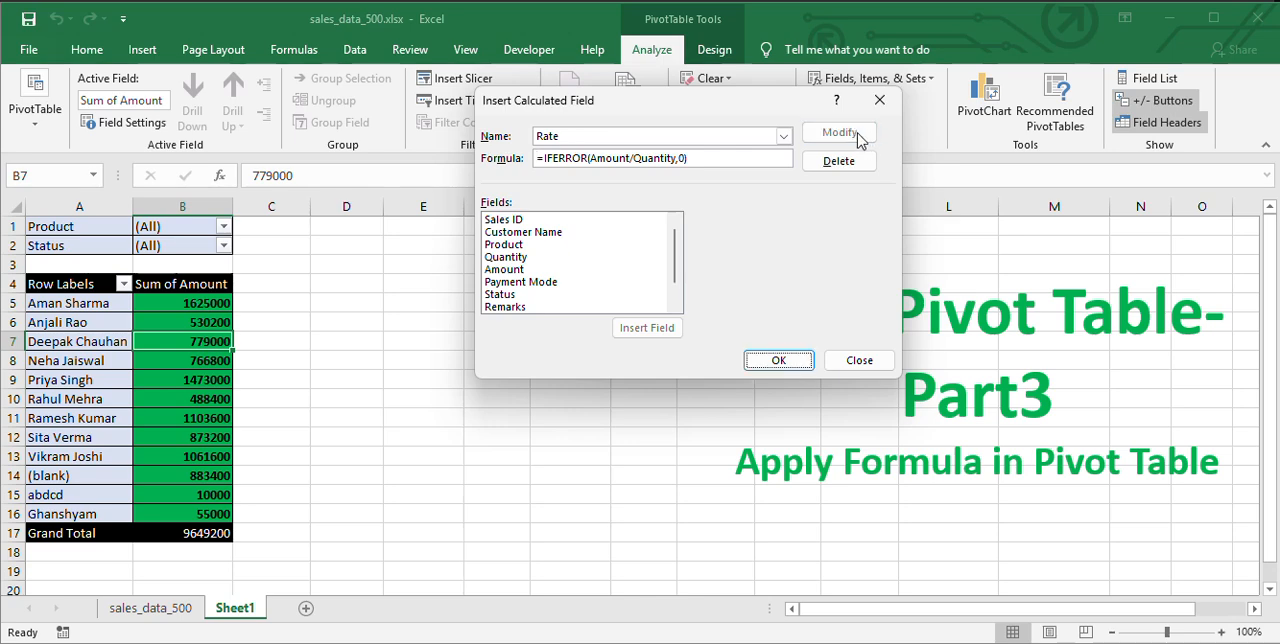
left_click(778, 360)
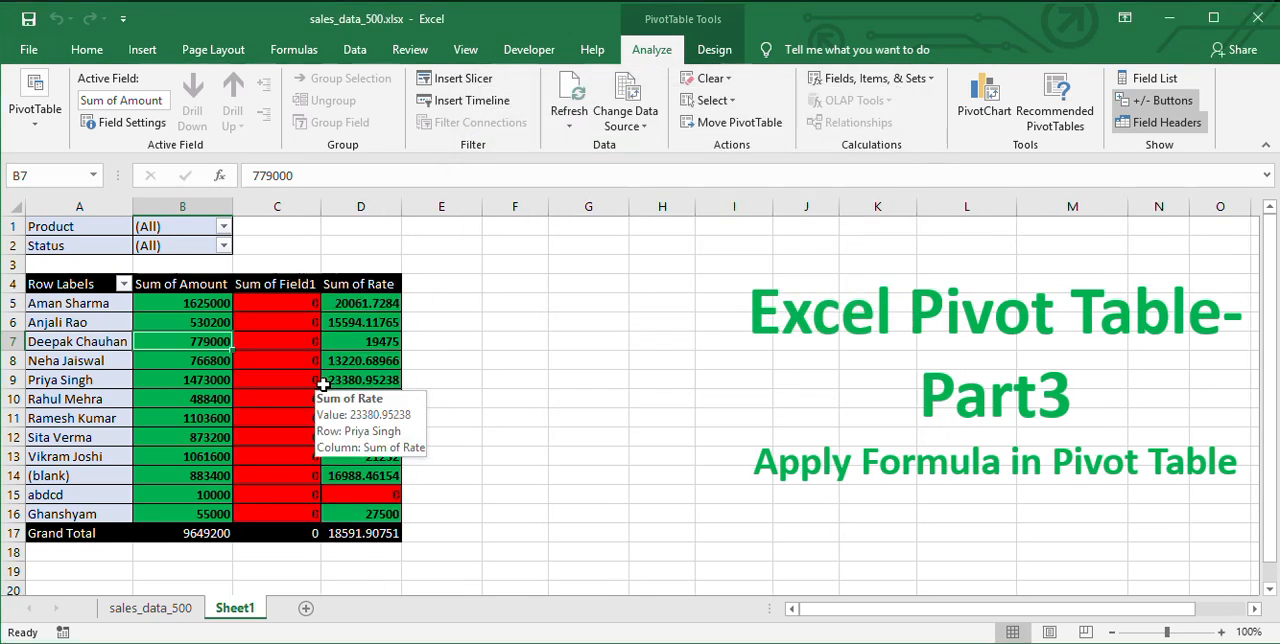
List the pivot table's calculated field formulas on a new sheet and inspect the Rate formula in C4.
left_click(298, 285)
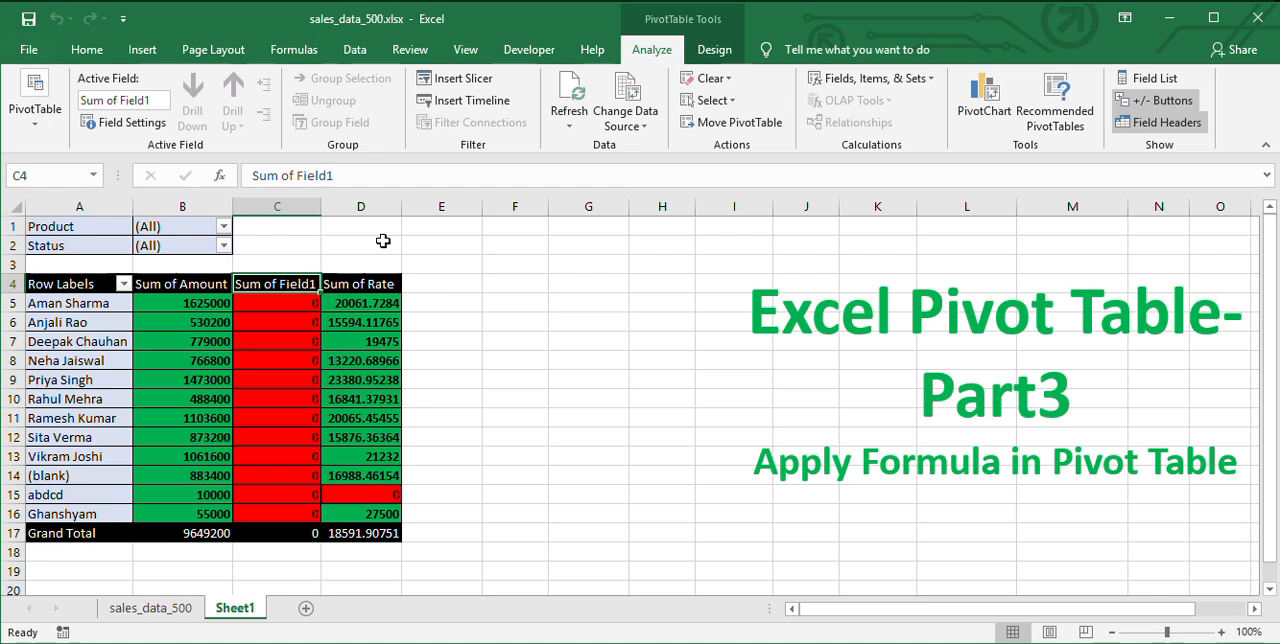
left_click(372, 307)
left_click(296, 322)
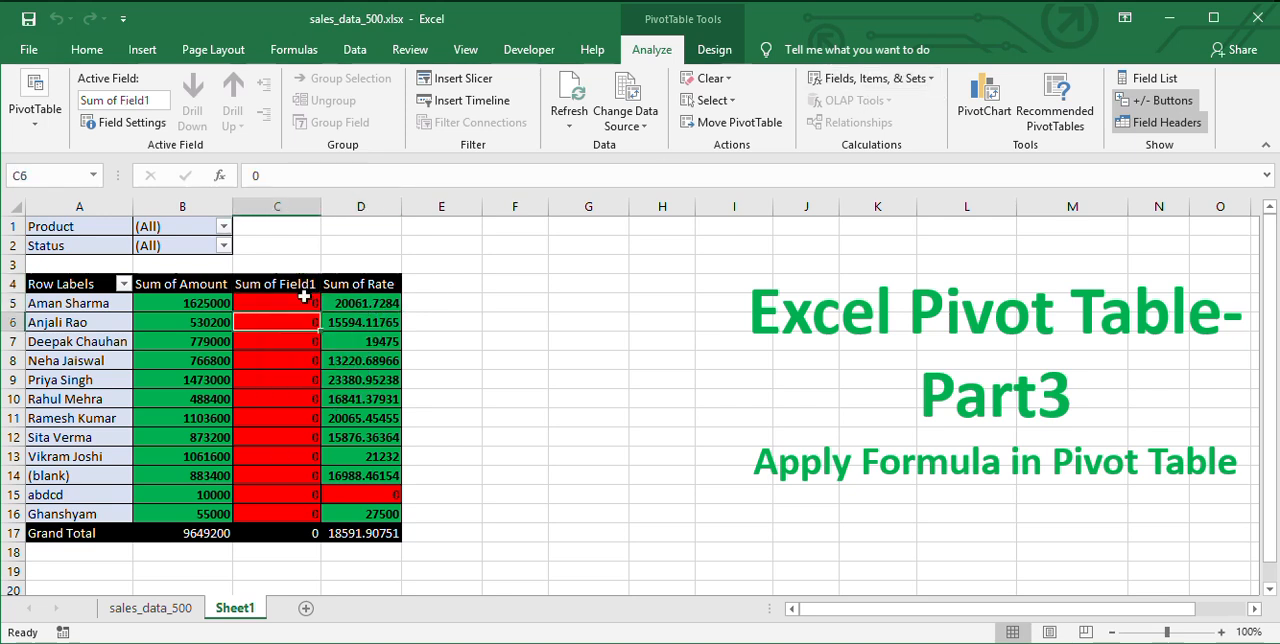
left_click(870, 78)
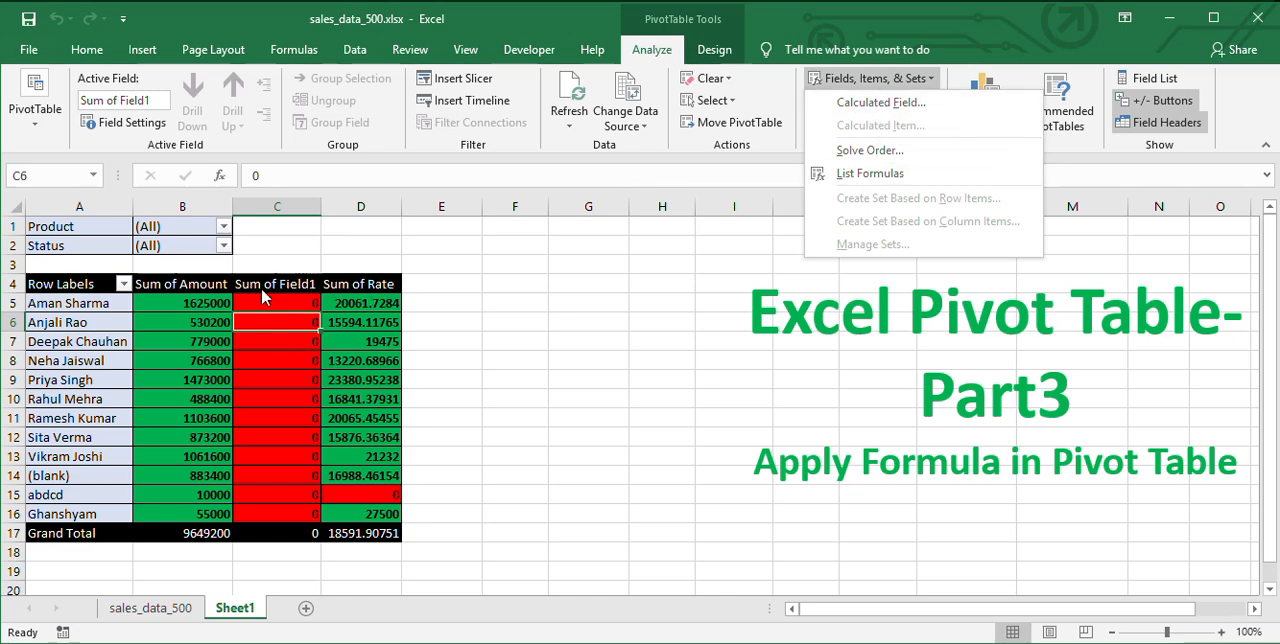
left_click(904, 174)
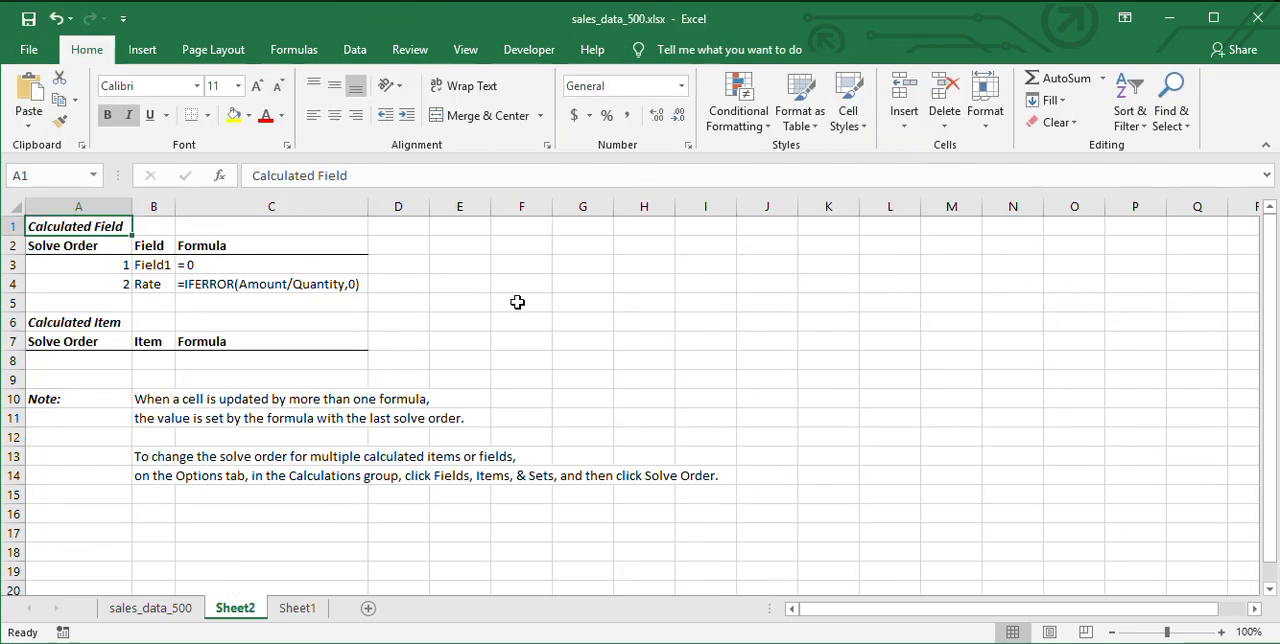
left_click(155, 266)
left_click_drag(155, 266, 275, 284)
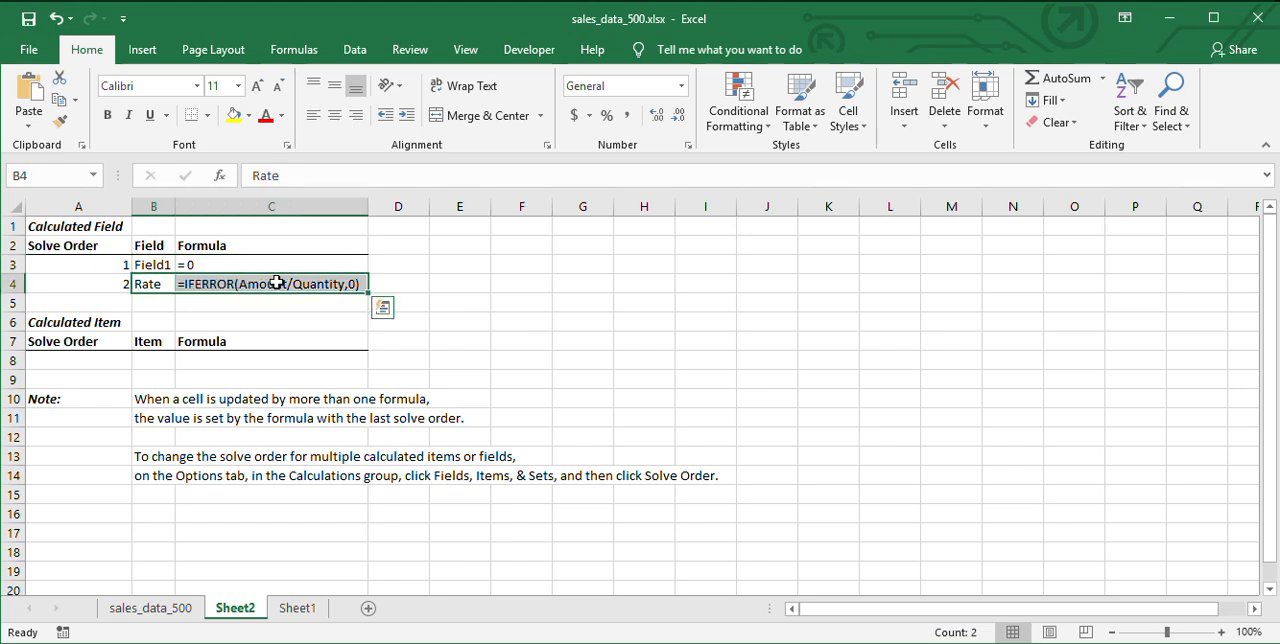
double_click(322, 284)
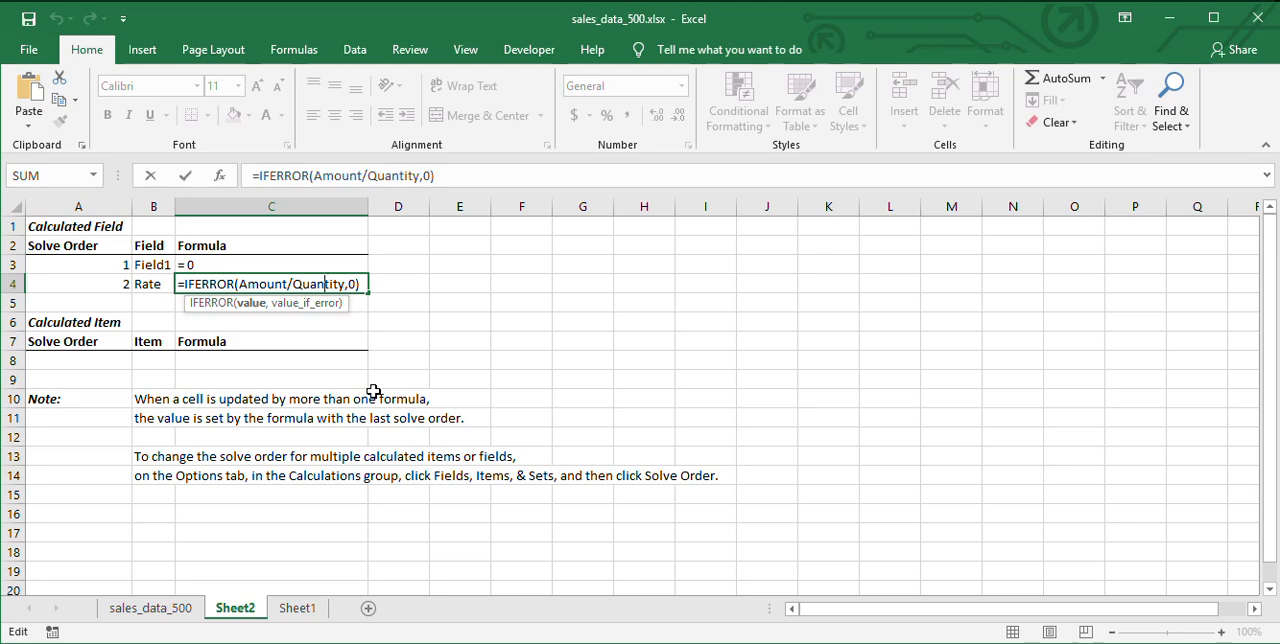
Check the sales_data_500 source sheet, return to the formula list on Sheet2 and permanently delete that sheet.
left_click(175, 608)
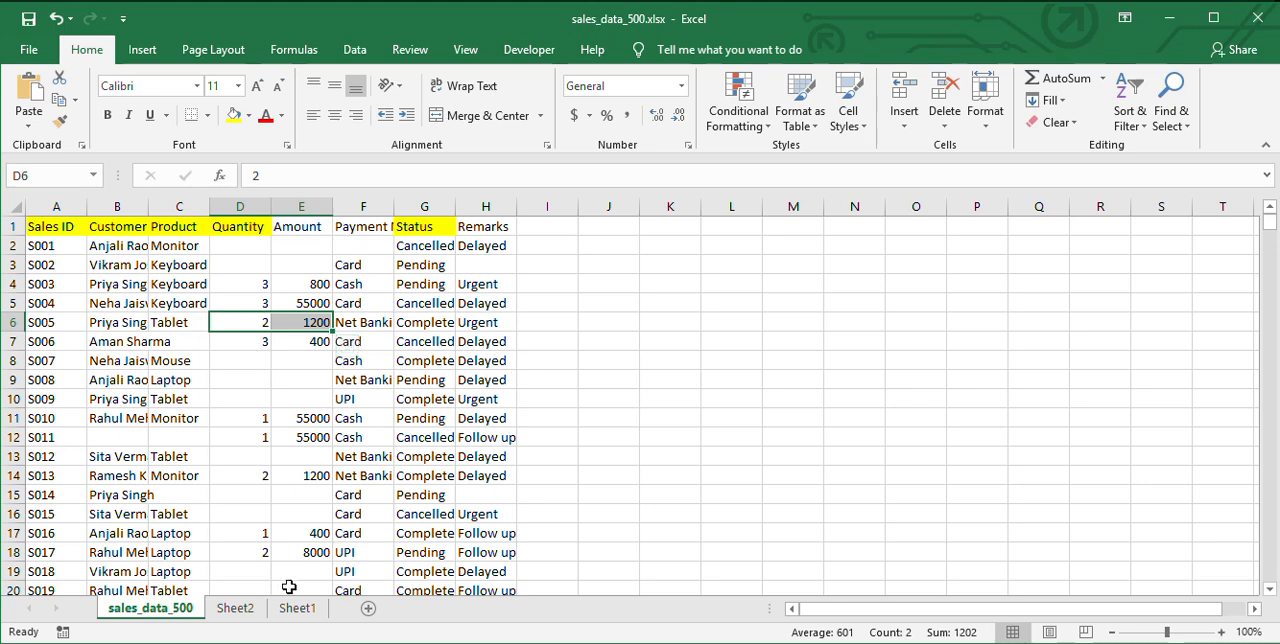
left_click(240, 609)
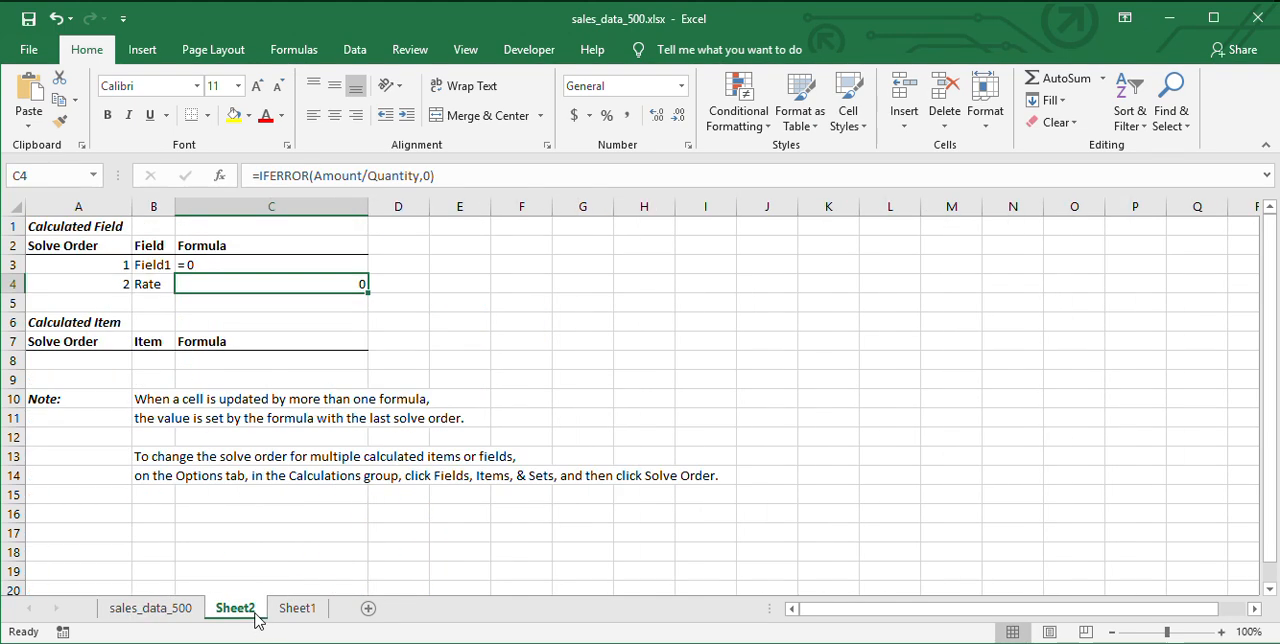
right_click(255, 620)
left_click(335, 412)
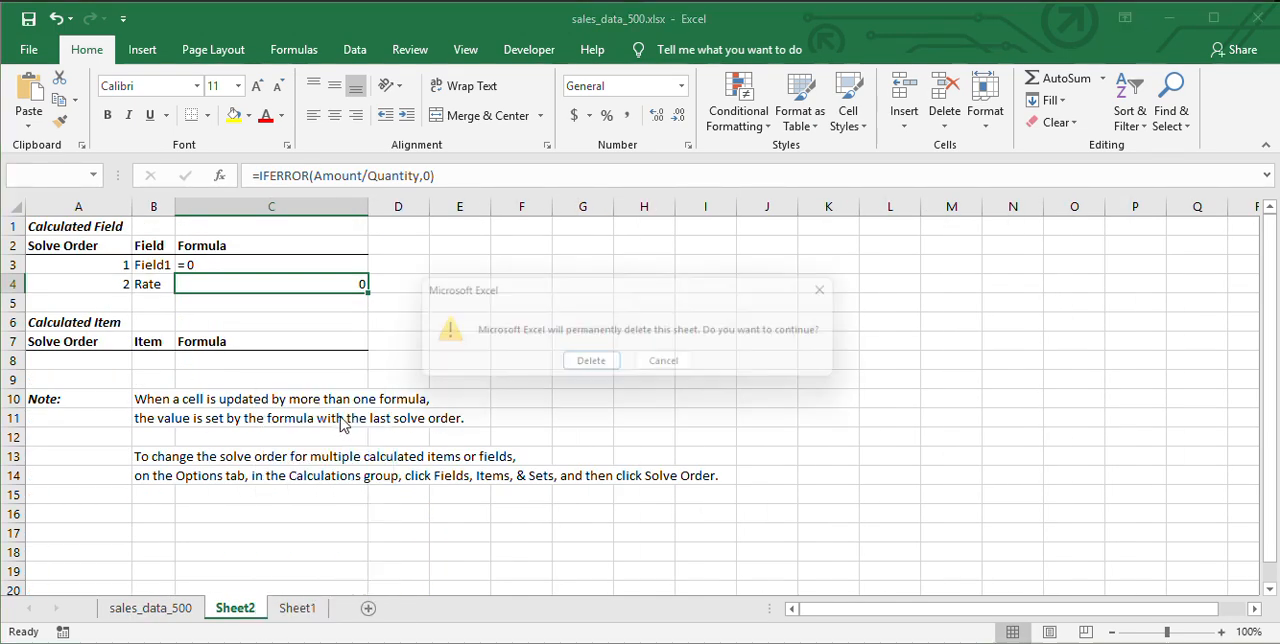
left_click(593, 367)
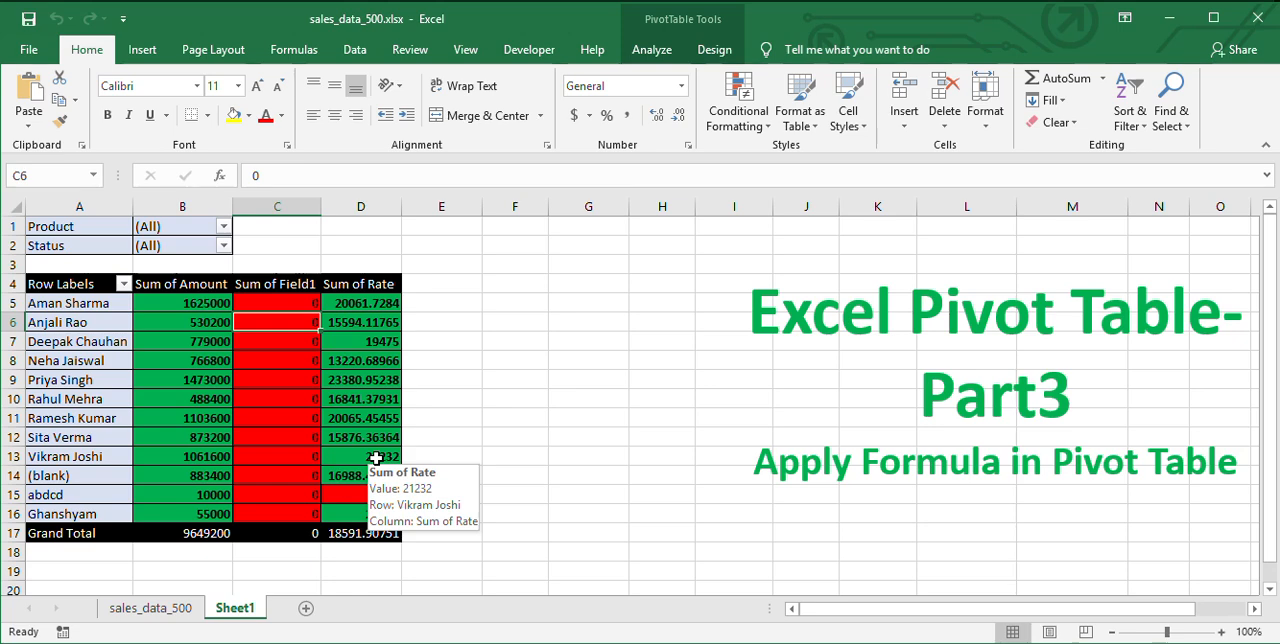
Delete the unwanted Field1 calculated field so the pivot table no longer includes its Sum of Field1 column.
left_click(282, 284)
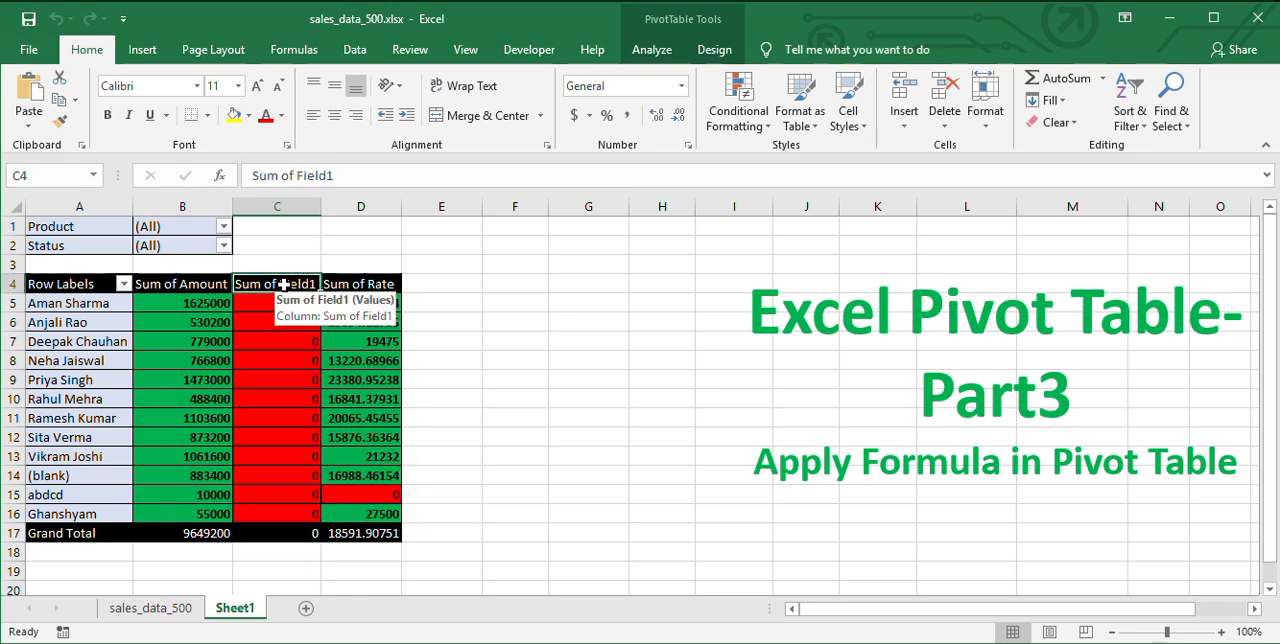
left_click(674, 52)
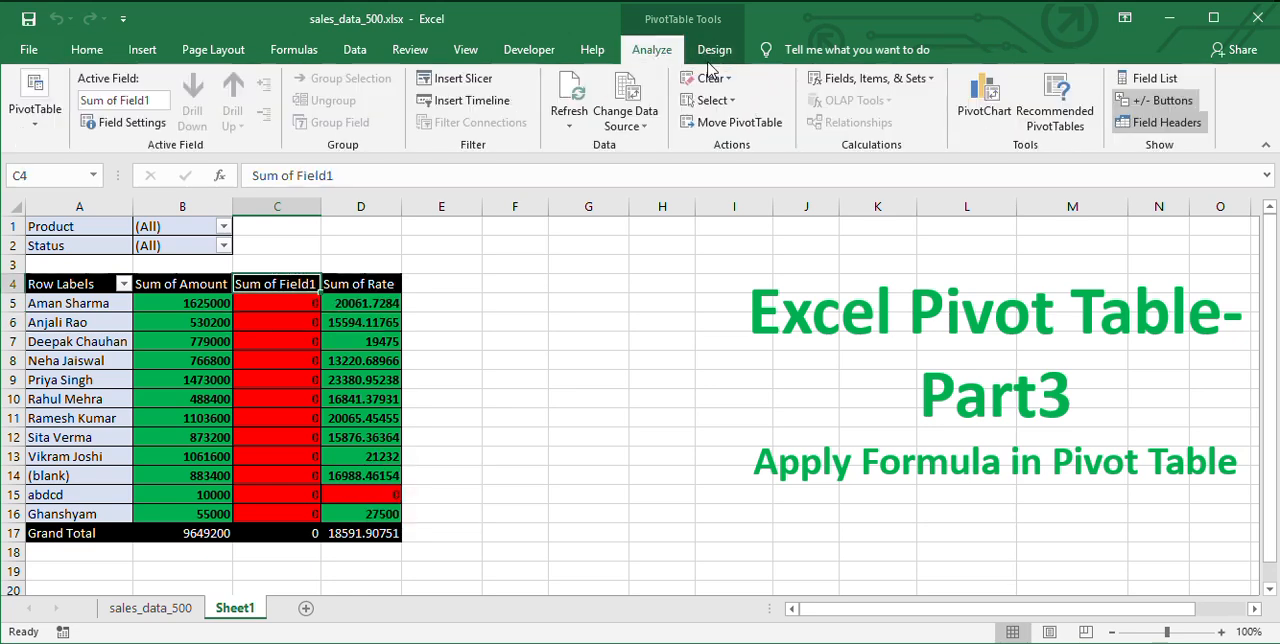
left_click(895, 85)
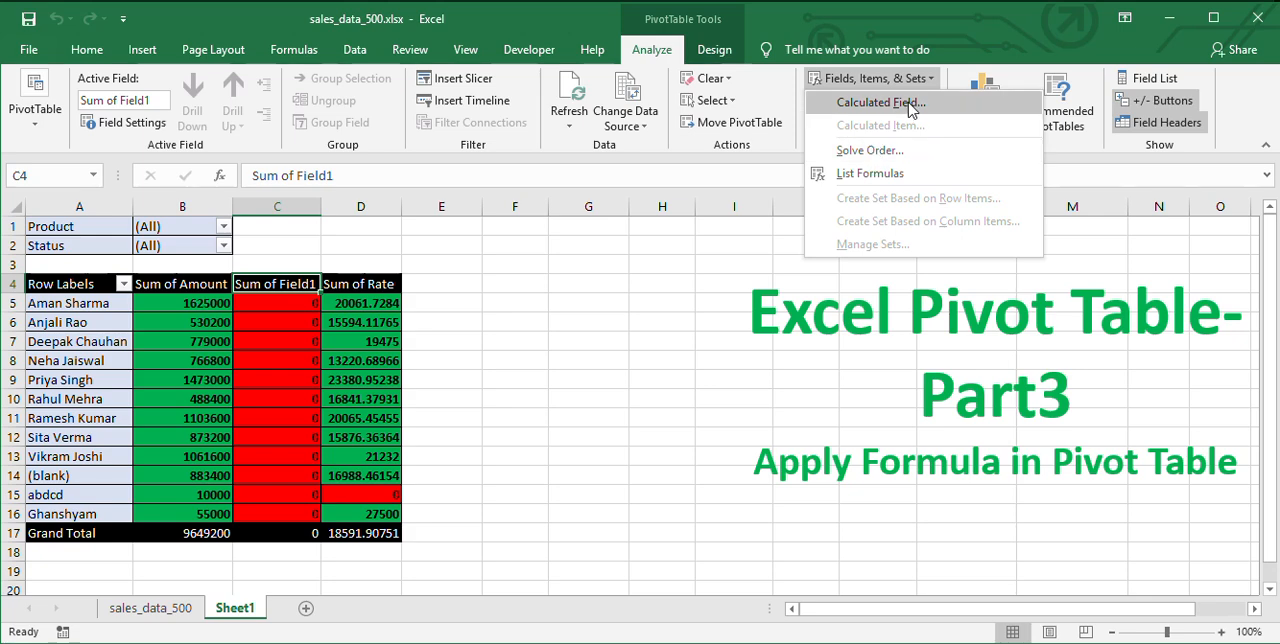
left_click(893, 102)
left_click(784, 136)
left_click(620, 153)
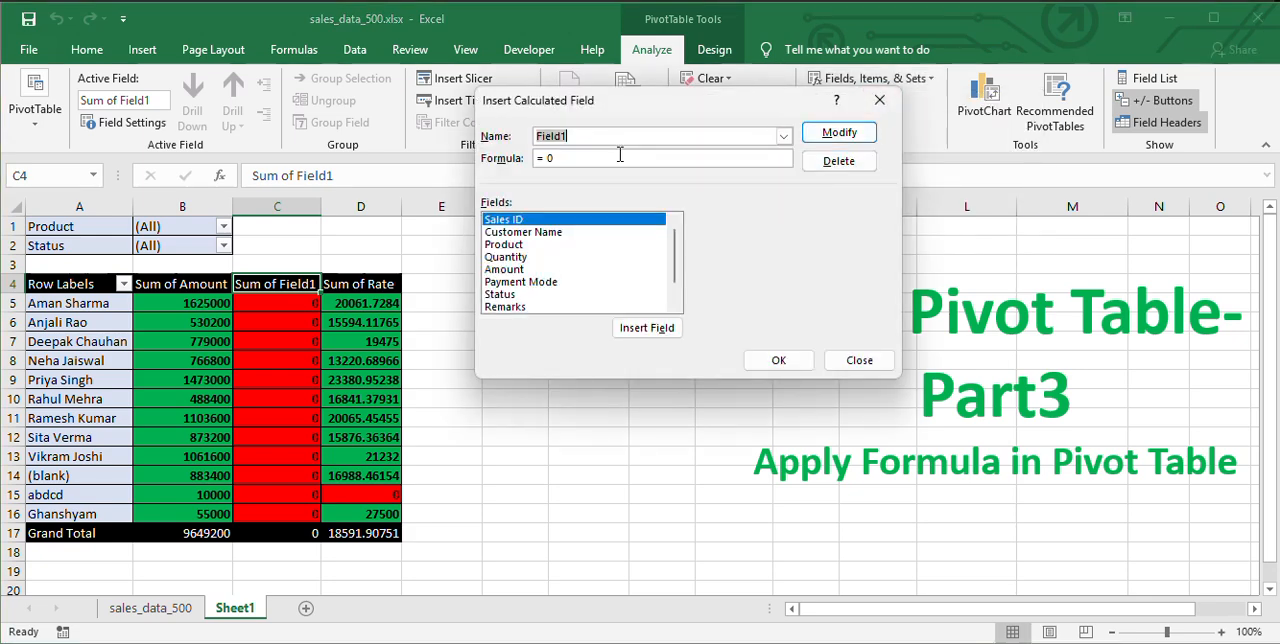
left_click(840, 161)
left_click(779, 361)
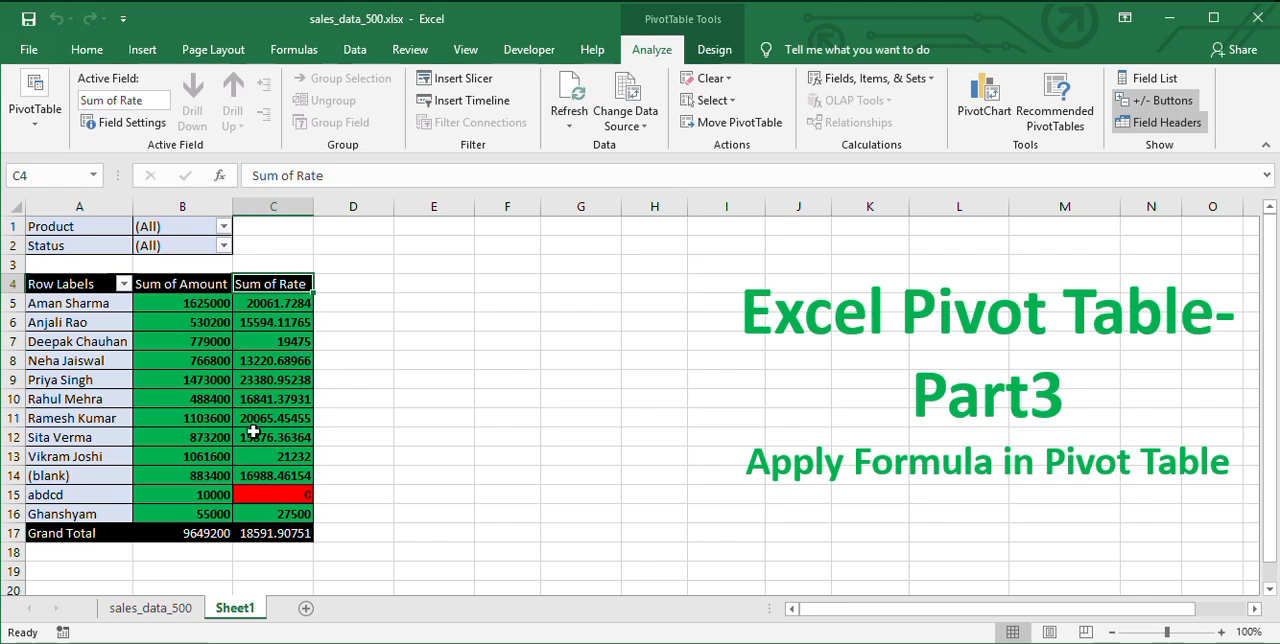
left_click(254, 357)
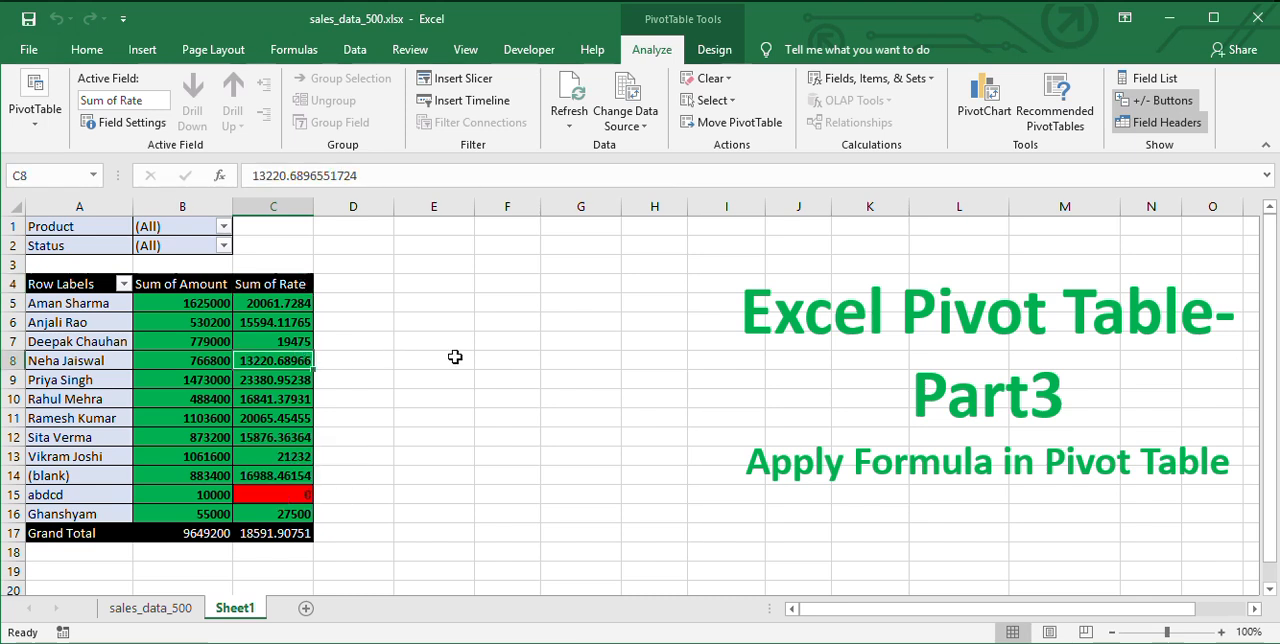